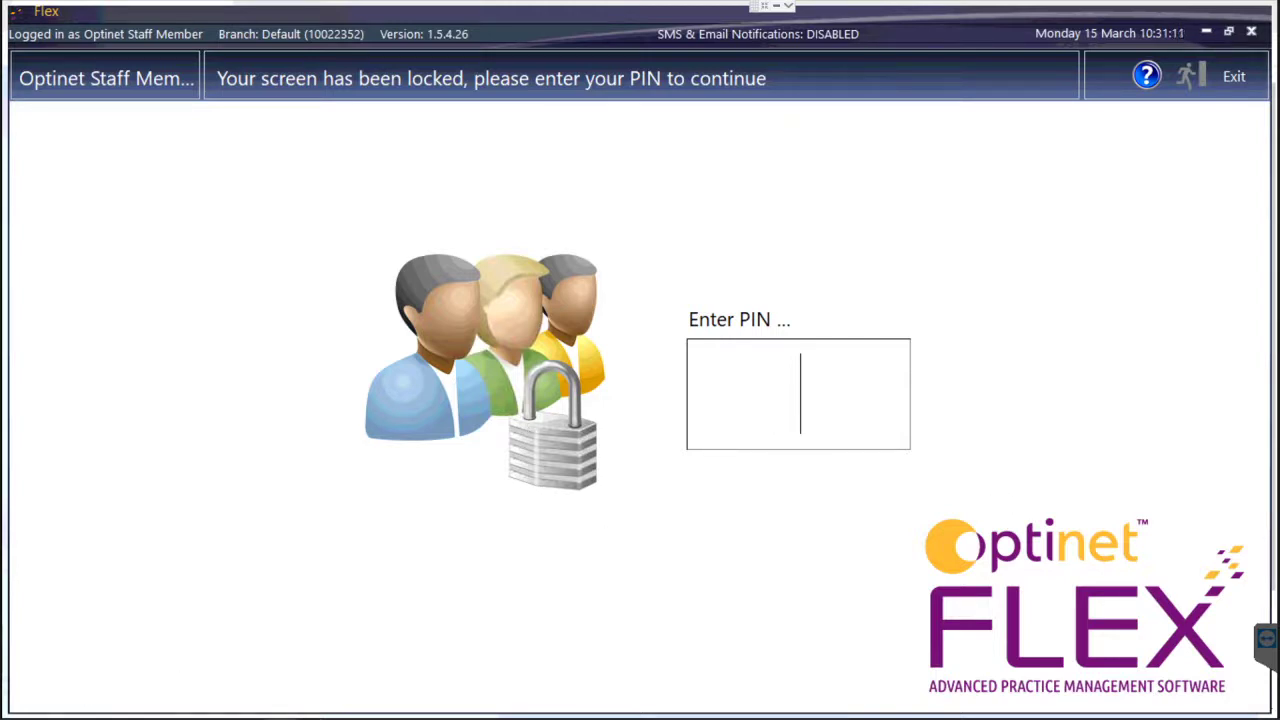
# Enter the staff PIN to unlock Flex, then bring up the main Menu.
pyautogui.write('****')
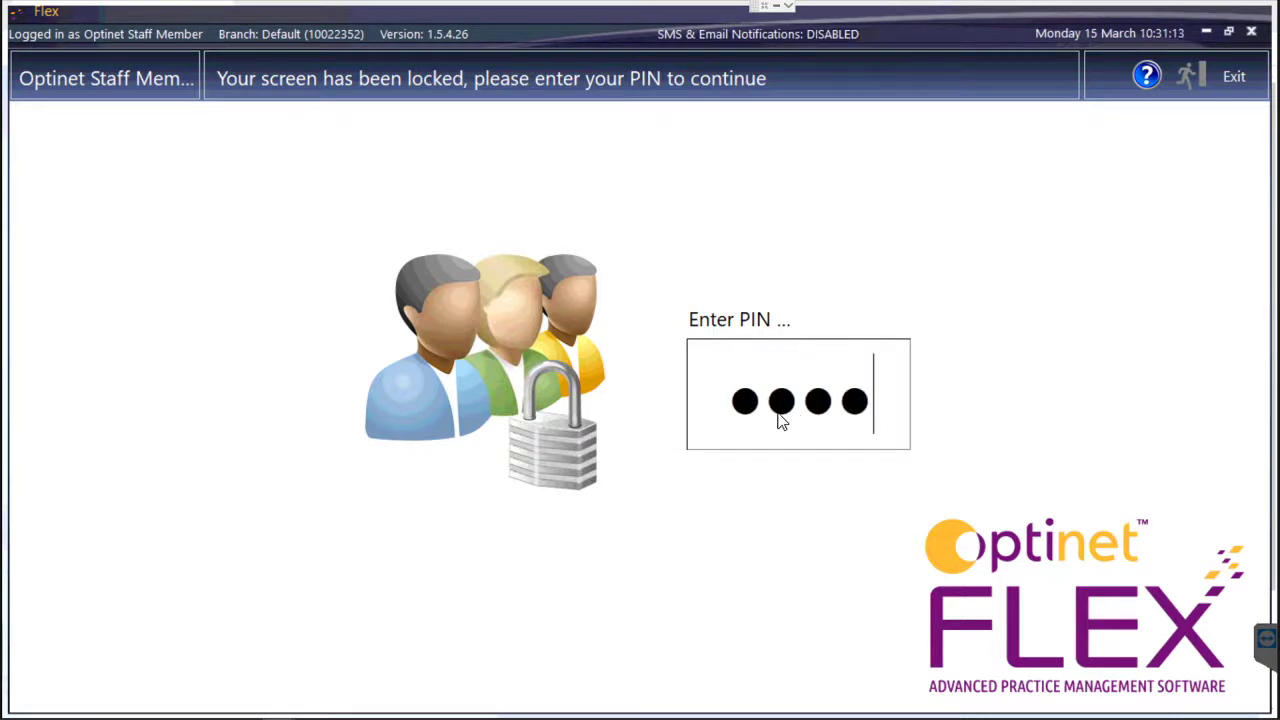
pyautogui.click(1218, 76)
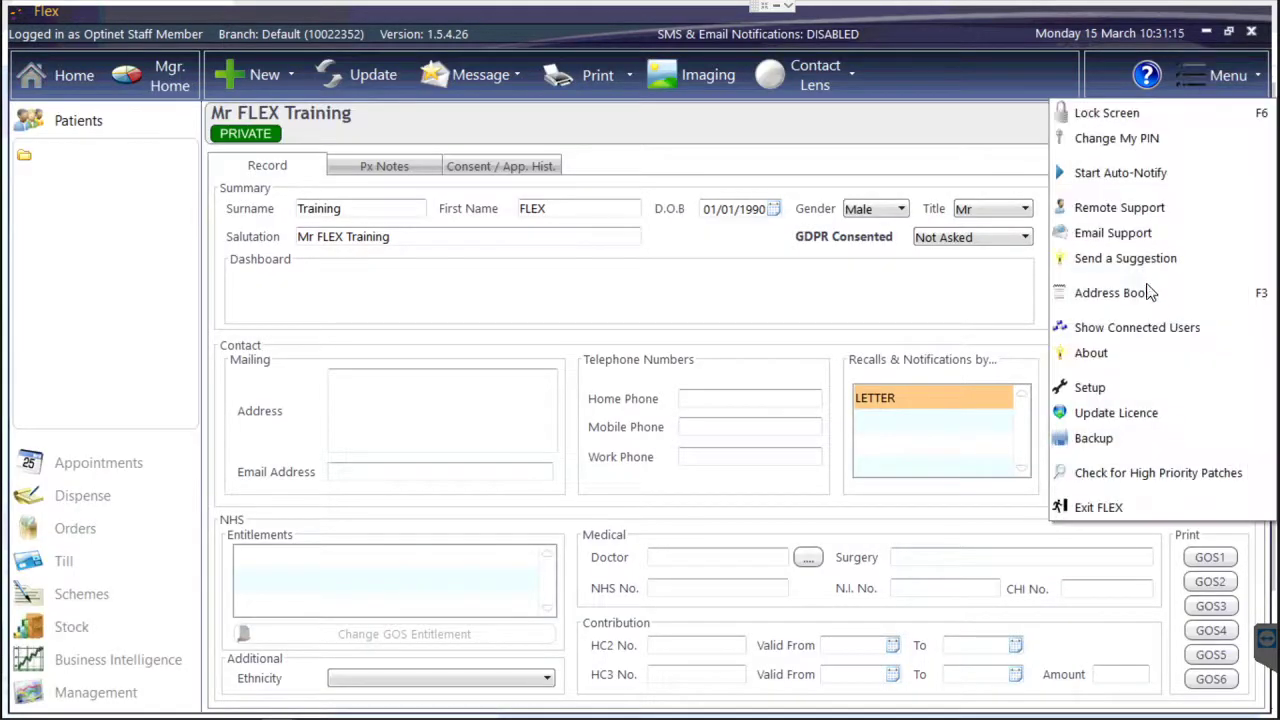
# Show the General branch's Communication settings in Setup, then switch over to Chrome.
pyautogui.click(1125, 398)
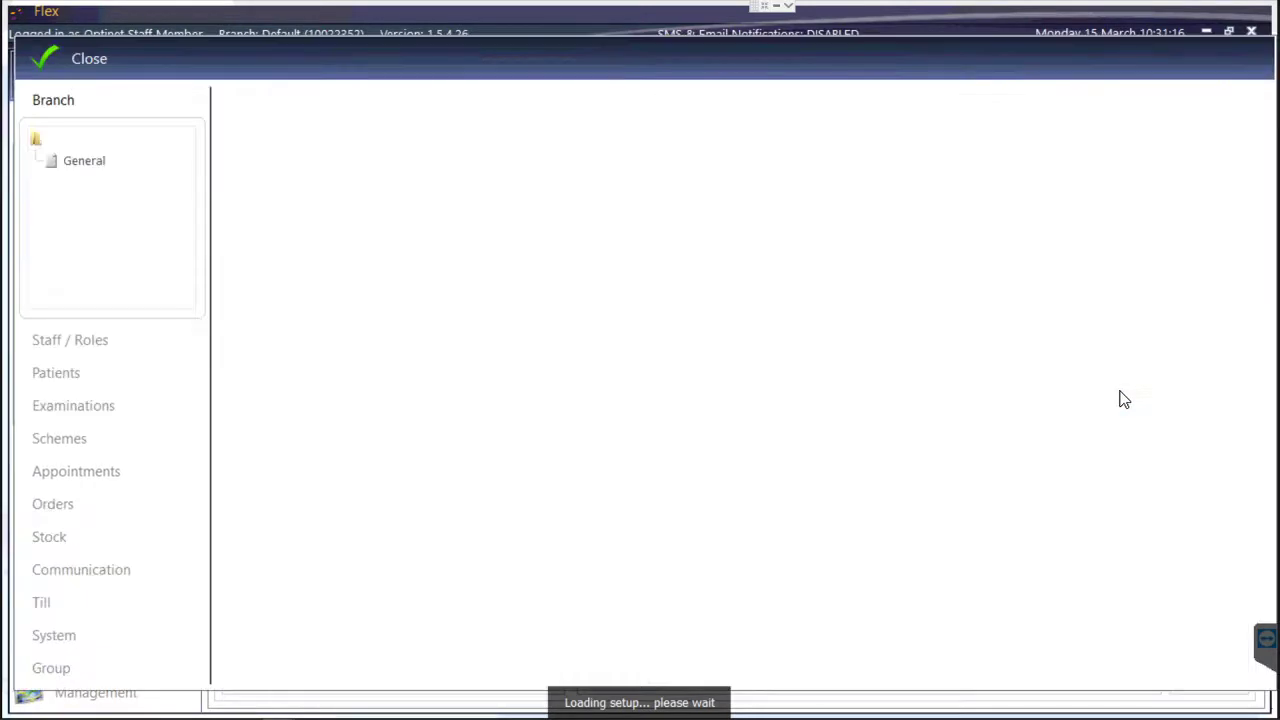
pyautogui.click(84, 161)
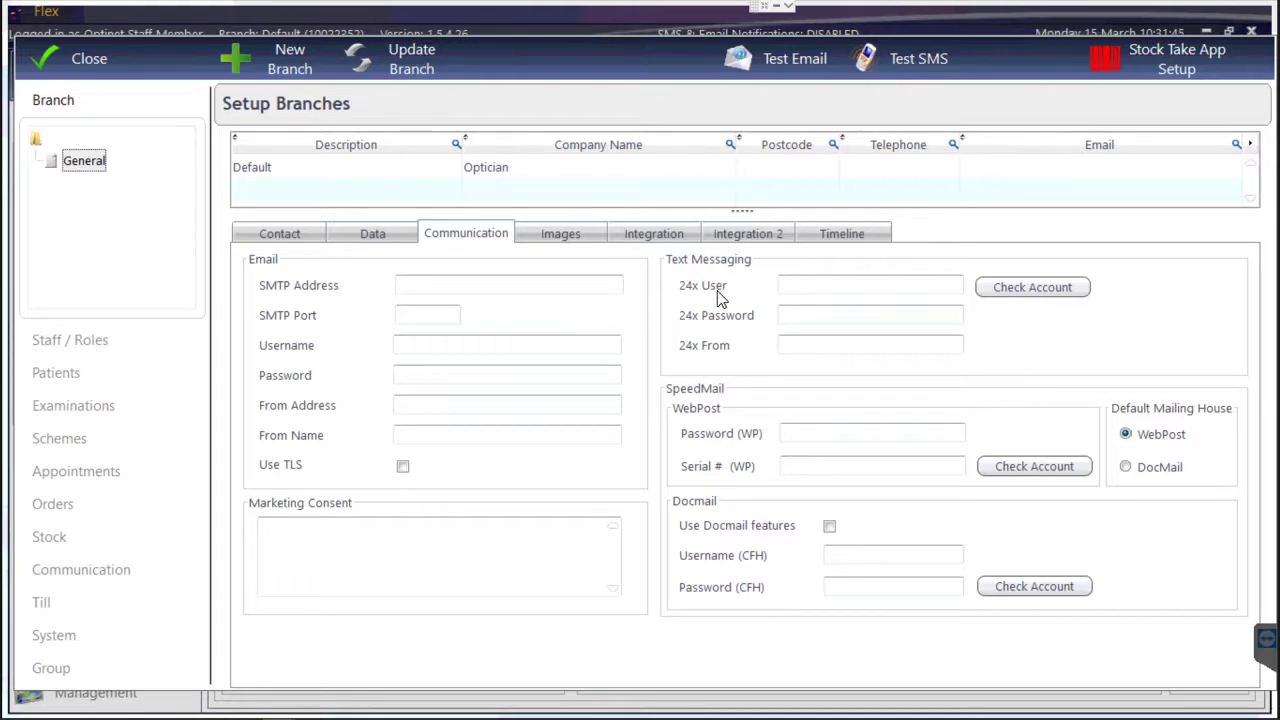
pyautogui.hotkey('alt', 'Tab')
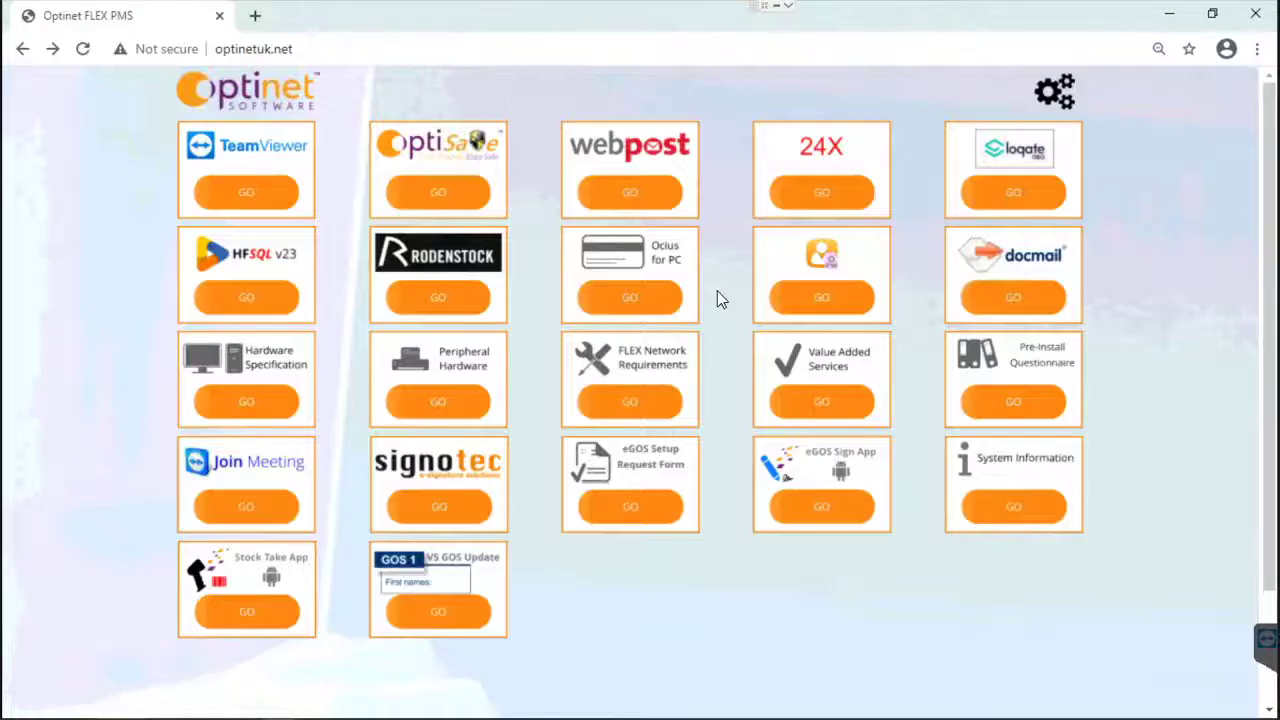
# Go to the 24X SMS login page from the optinetuk.net portal's 24X tile.
pyautogui.click(250, 48)
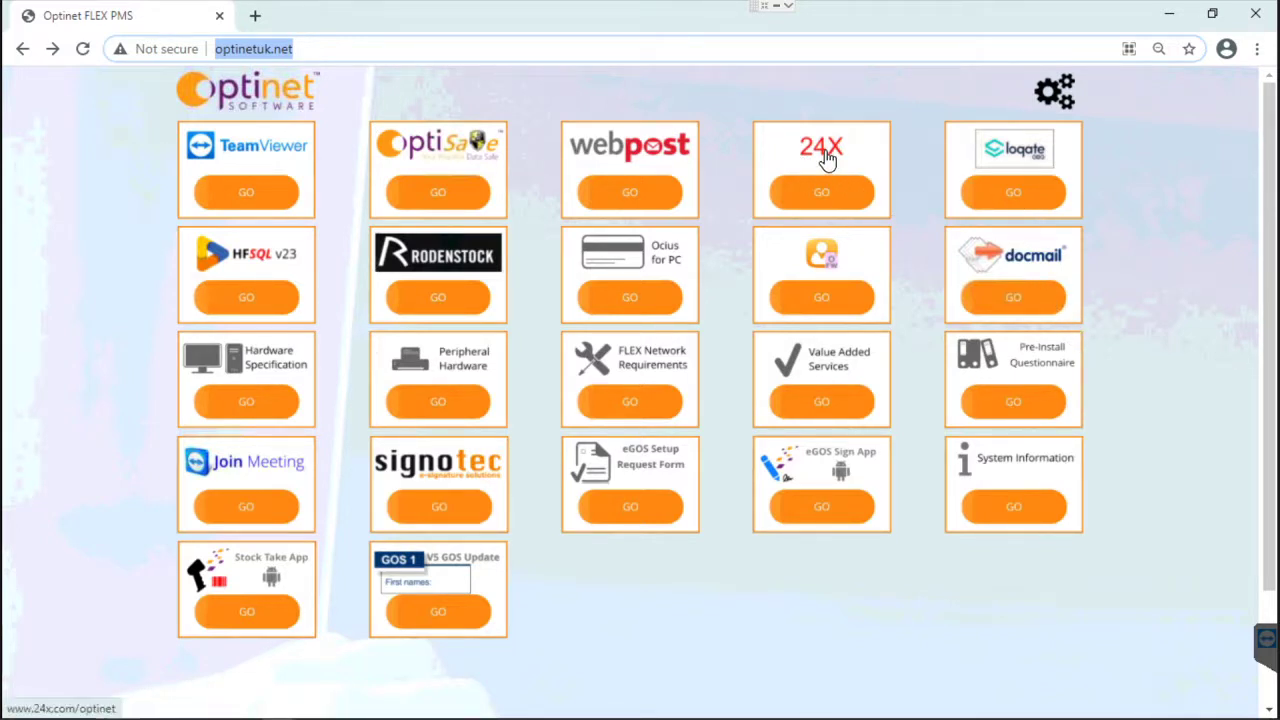
pyautogui.click(826, 194)
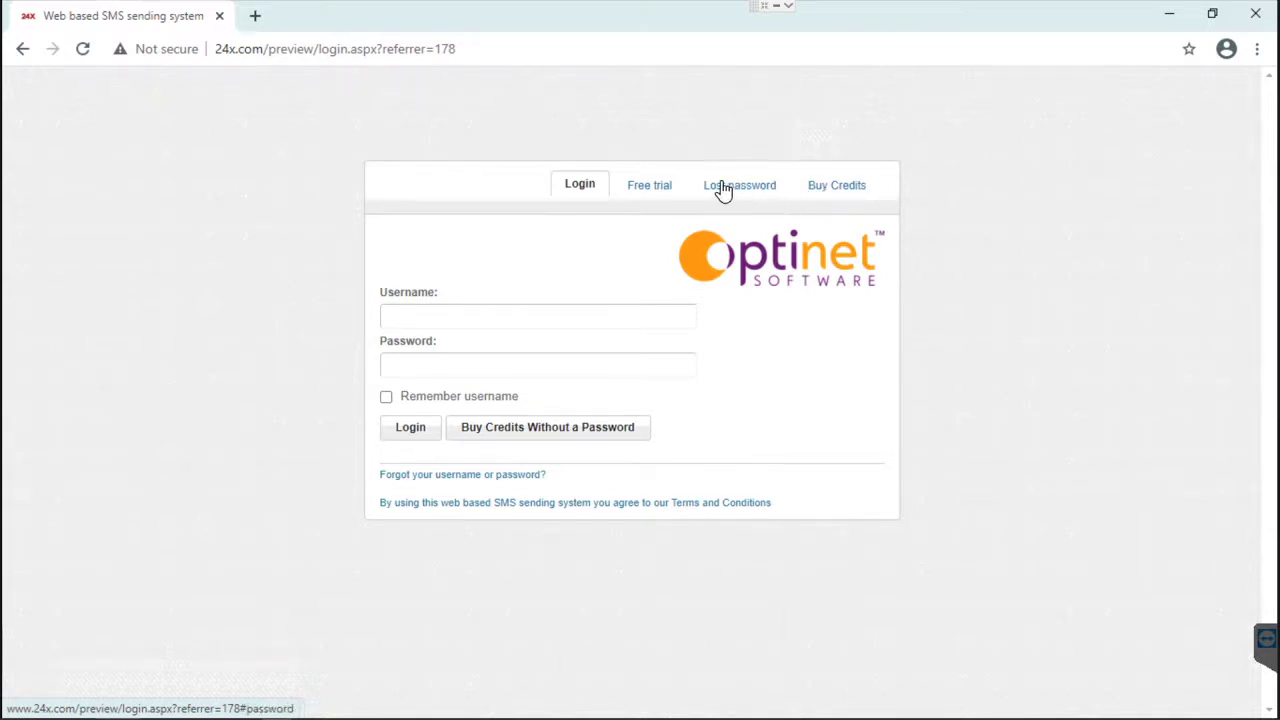
# Reload the 24X page, show the Free trial registration form and scroll down through it.
pyautogui.click(648, 195)
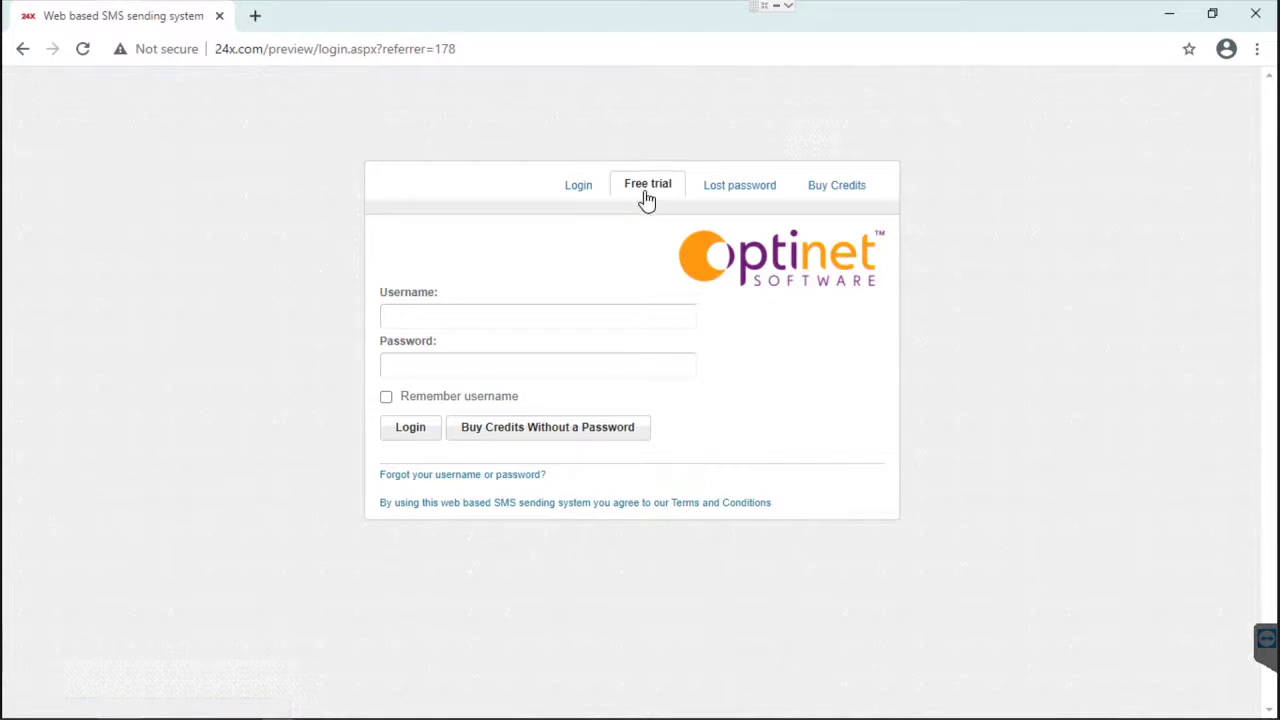
pyautogui.click(585, 190)
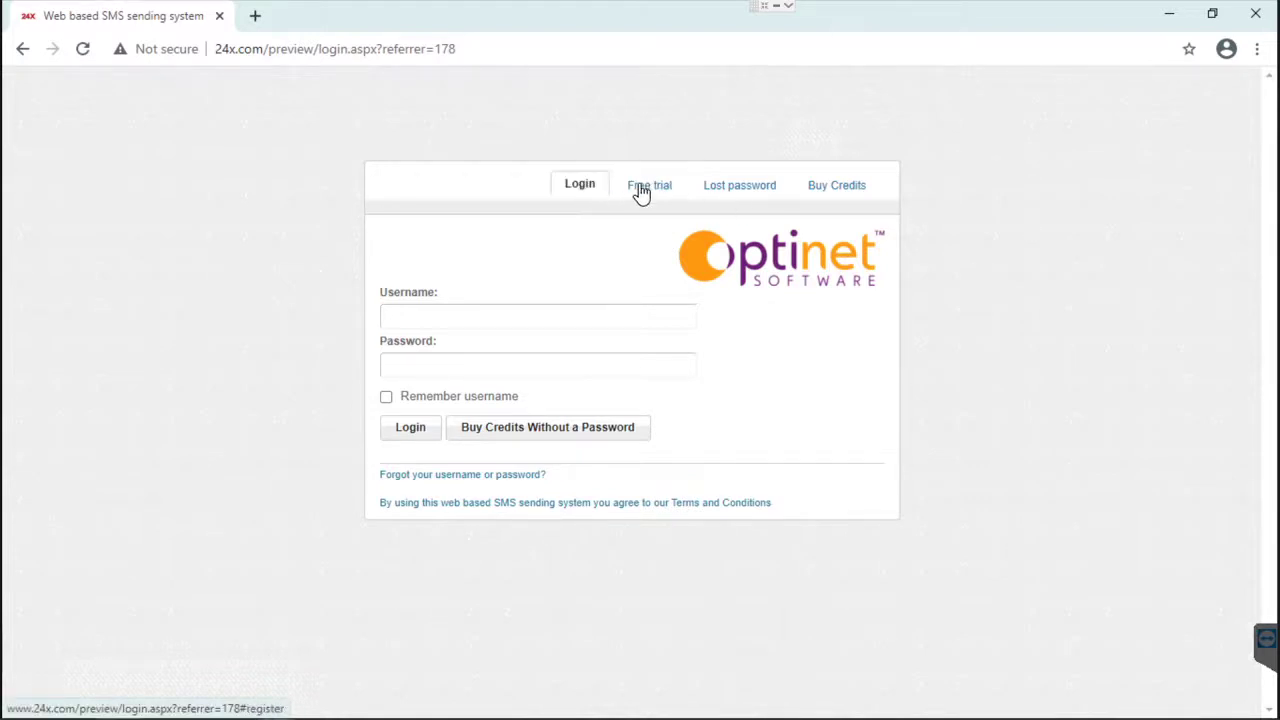
pyautogui.click(640, 192)
pyautogui.click(84, 50)
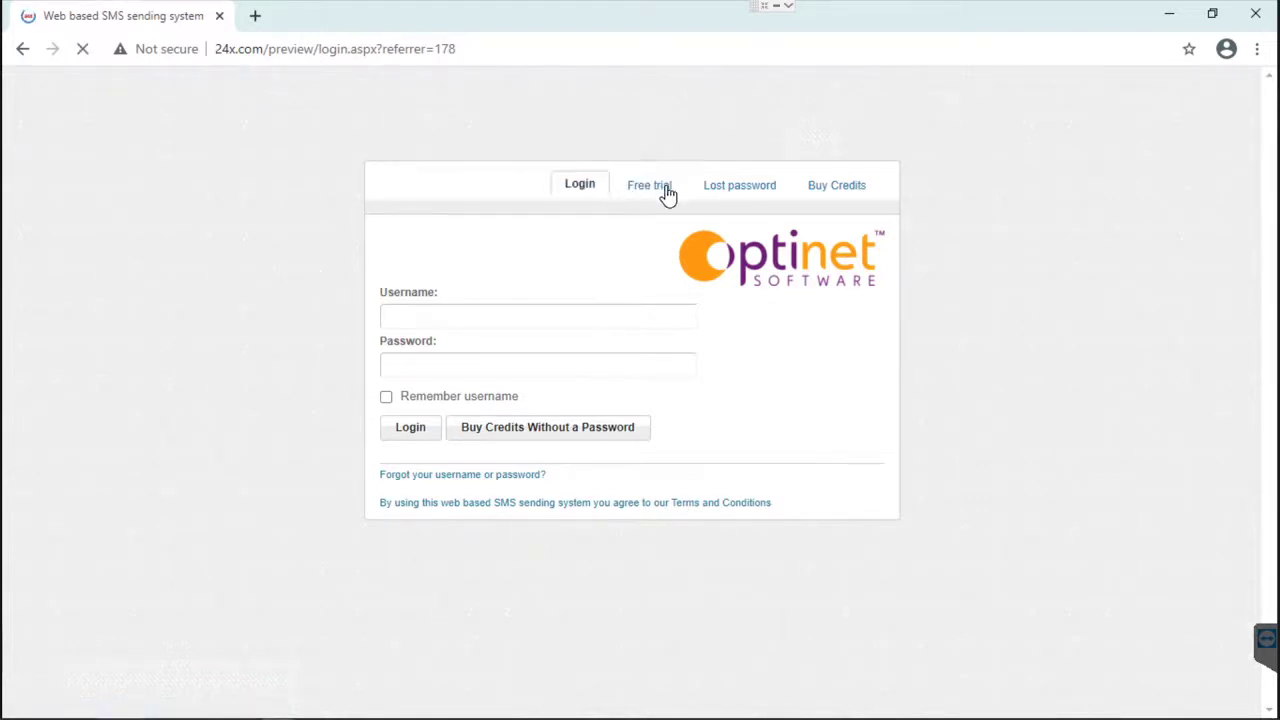
pyautogui.click(660, 190)
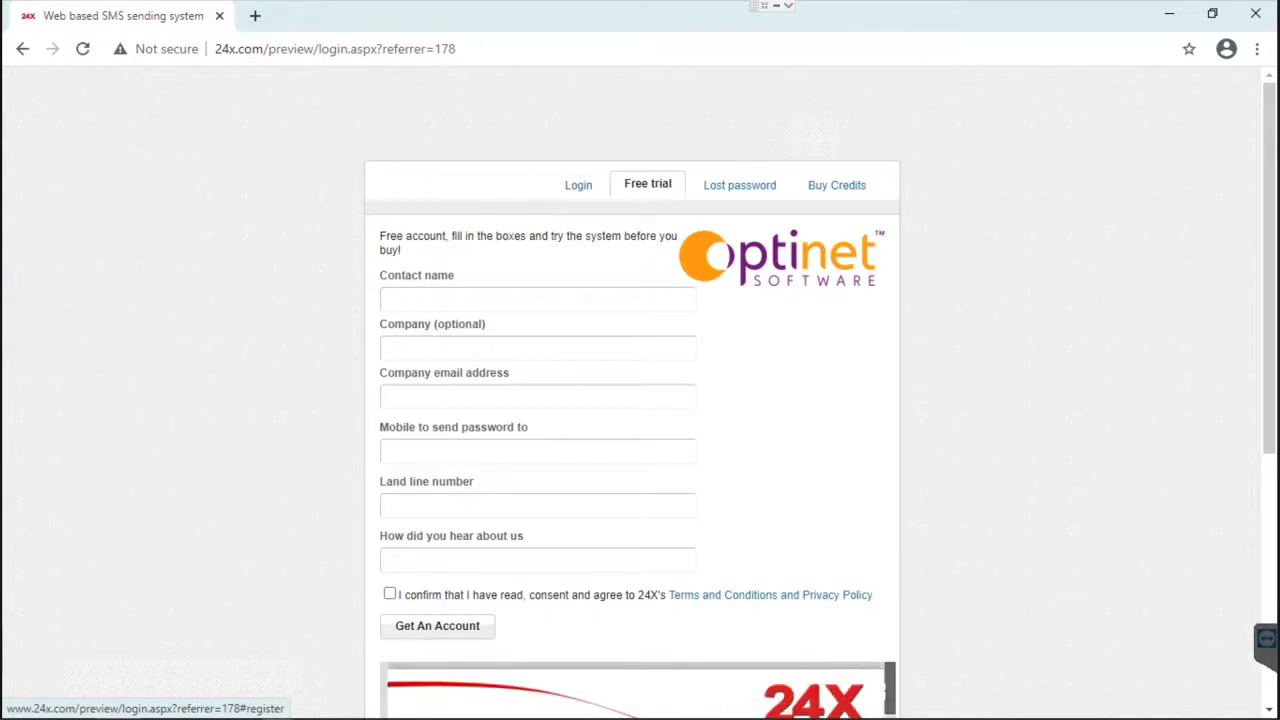
pyautogui.scroll(-1, 645, 240)
pyautogui.scroll(-1, 414, 222)
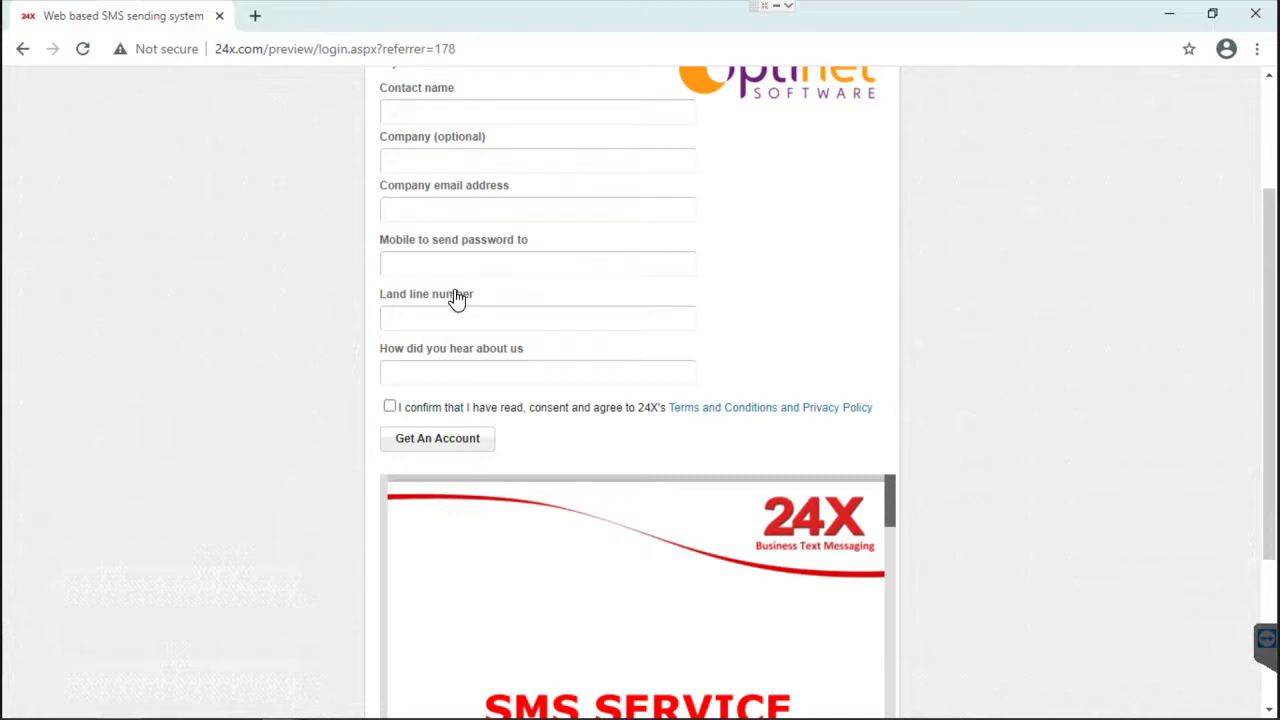
# Save 24x User OPT12345, the account password and sender 'Opticians' on the Default branch.
pyautogui.click(1255, 14)
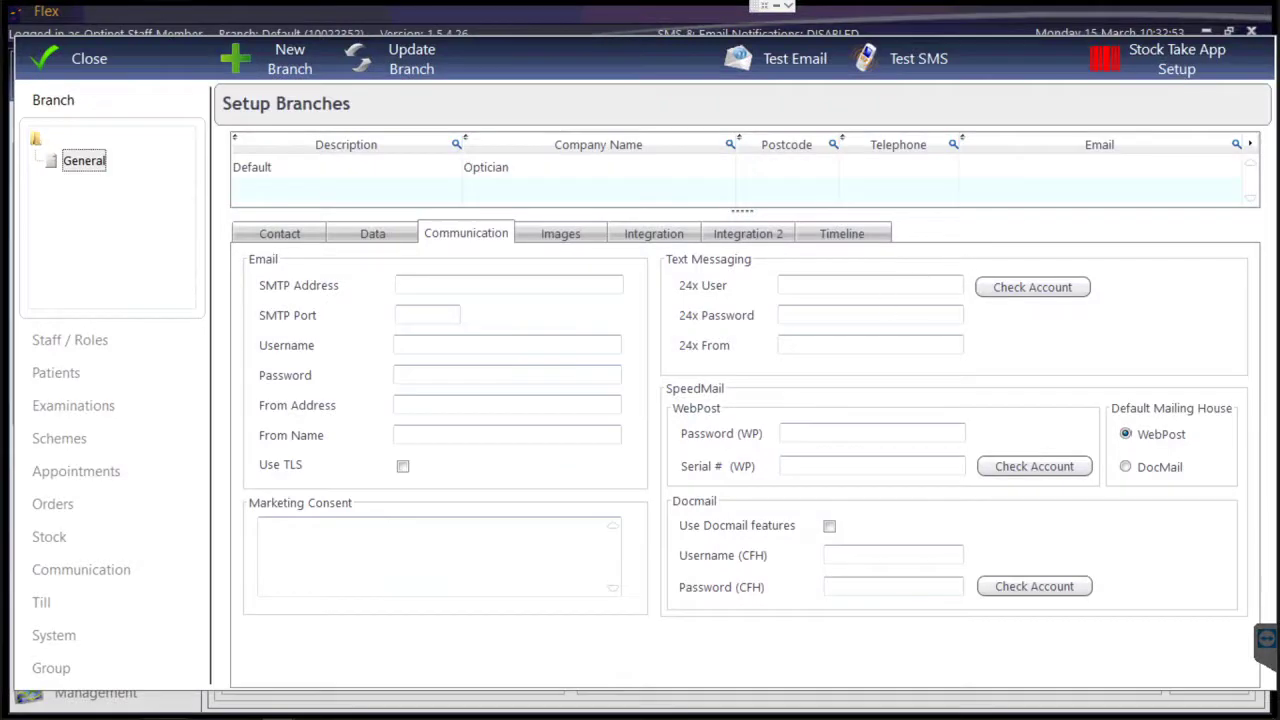
pyautogui.click(300, 167)
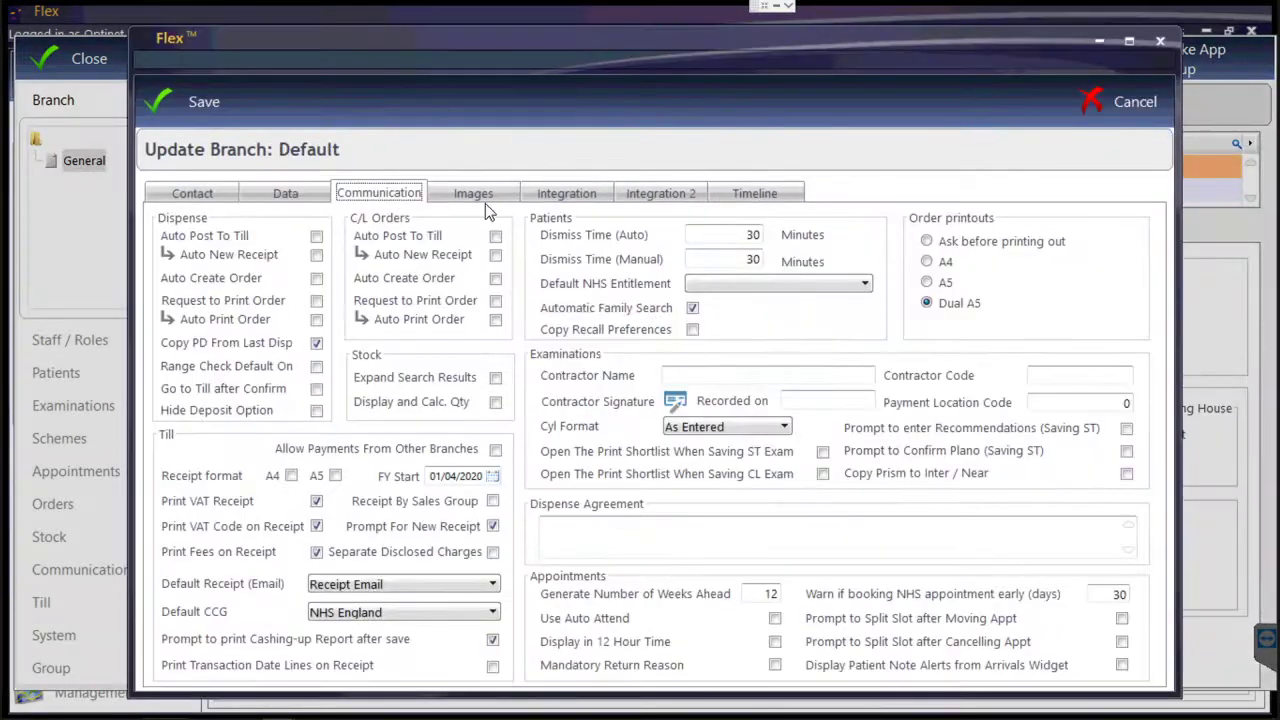
pyautogui.click(395, 192)
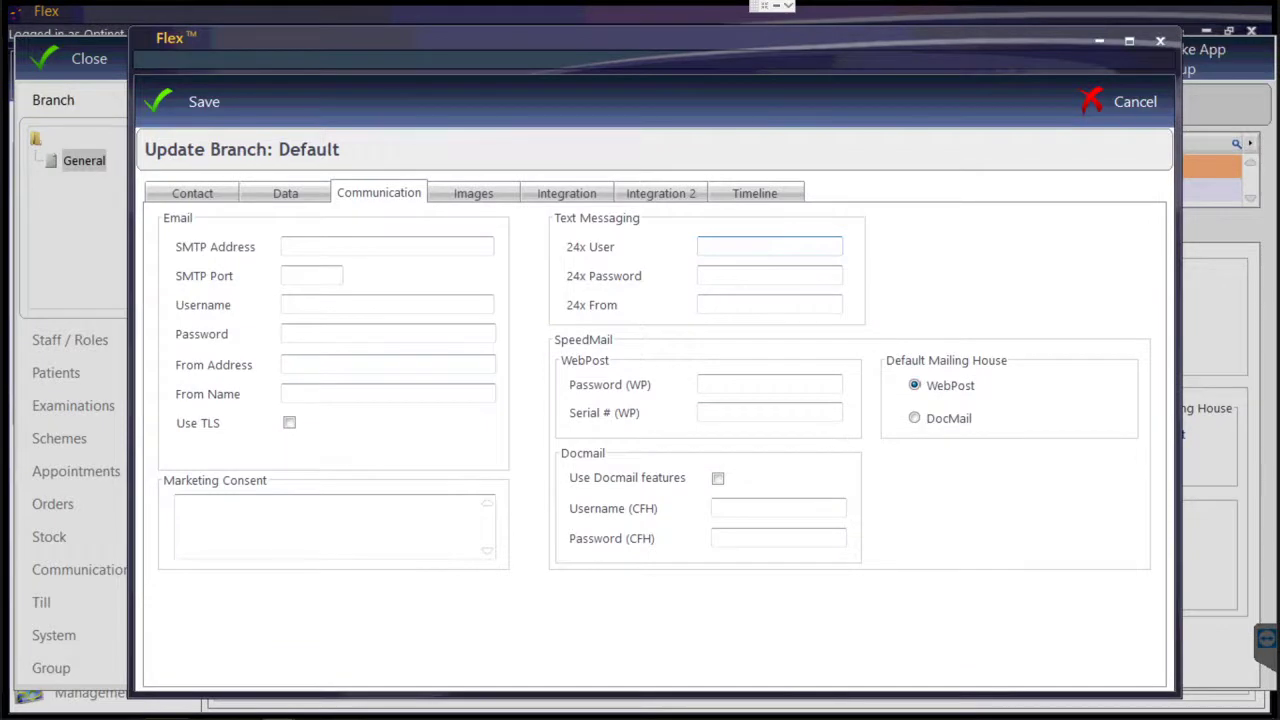
pyautogui.write('OPT12345')
pyautogui.press('Tab')
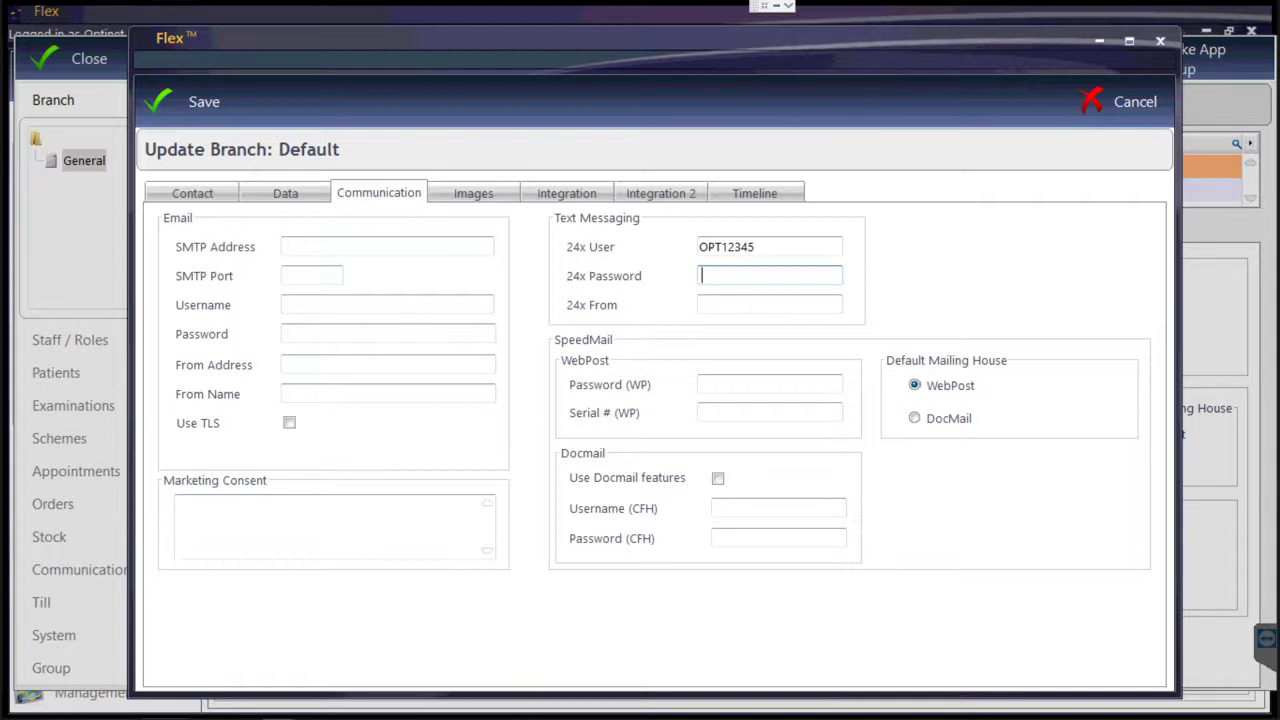
pyautogui.write('••••••••')
pyautogui.click(770, 304)
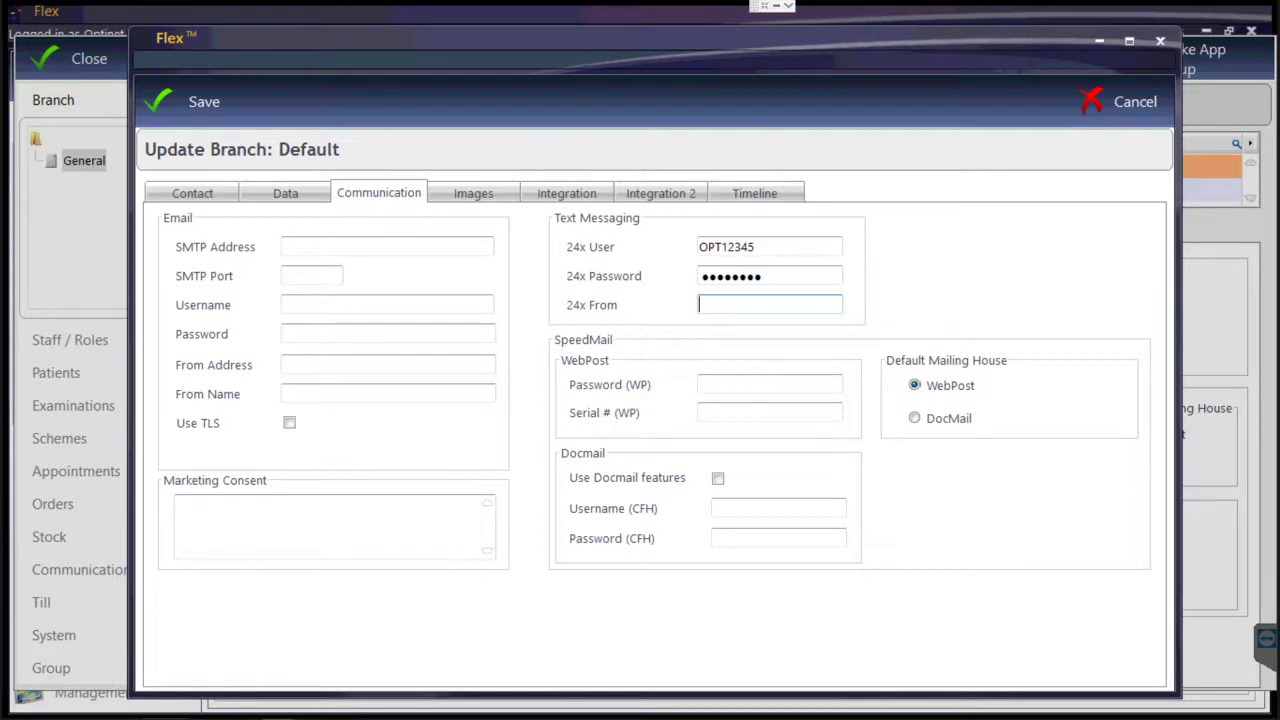
pyautogui.write('Optician')
pyautogui.write('s')
pyautogui.click(189, 111)
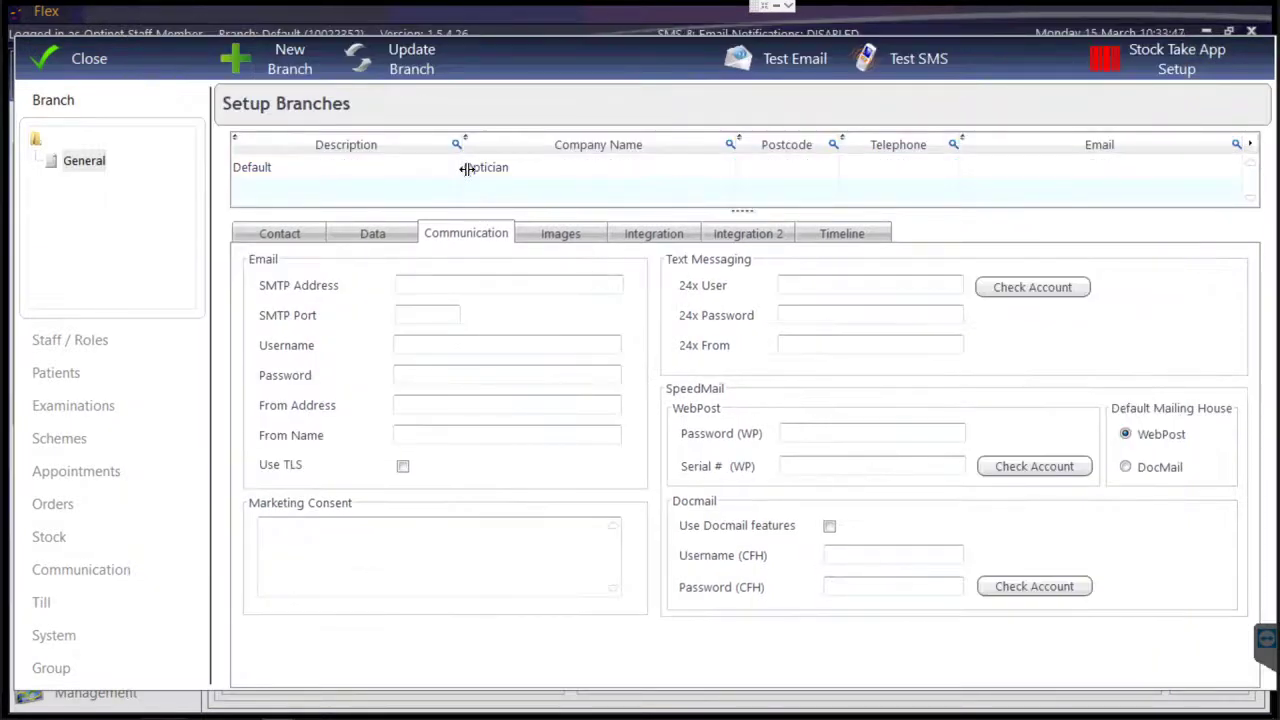
# Run Check Account on the Default branch's 24x details, then go to Appointments setup.
pyautogui.click(503, 176)
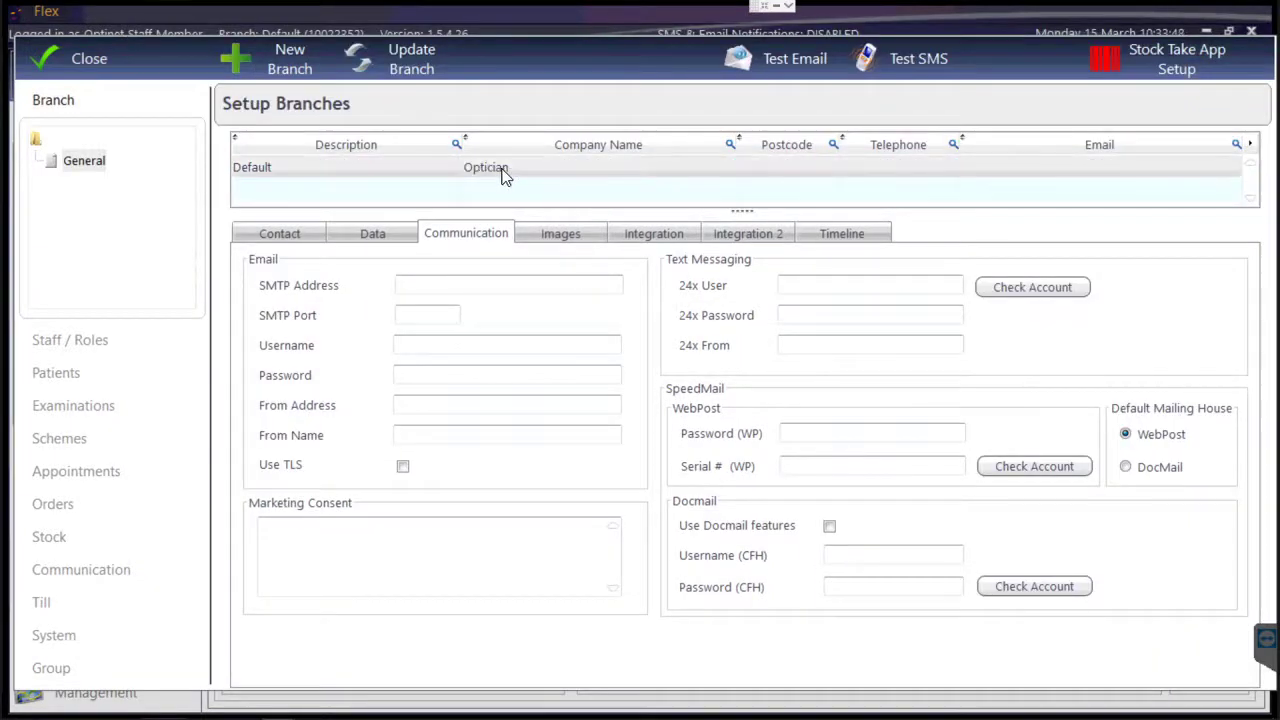
pyautogui.click(1017, 290)
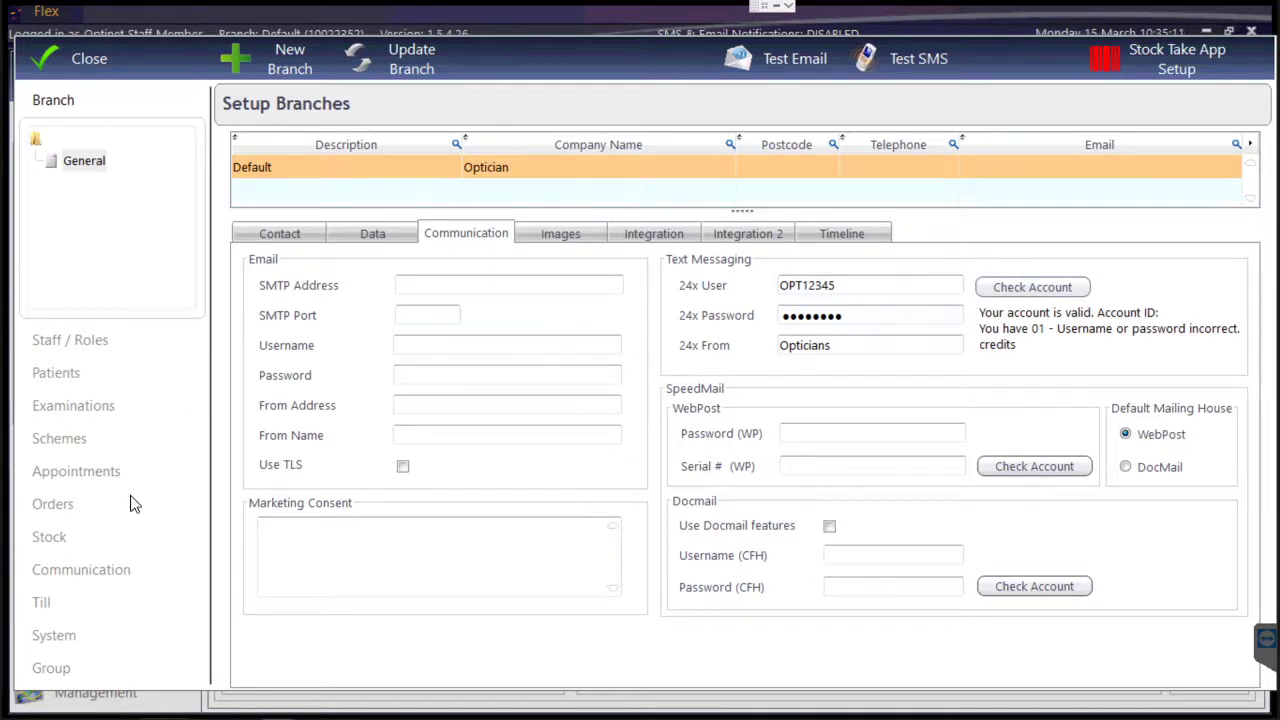
pyautogui.click(111, 474)
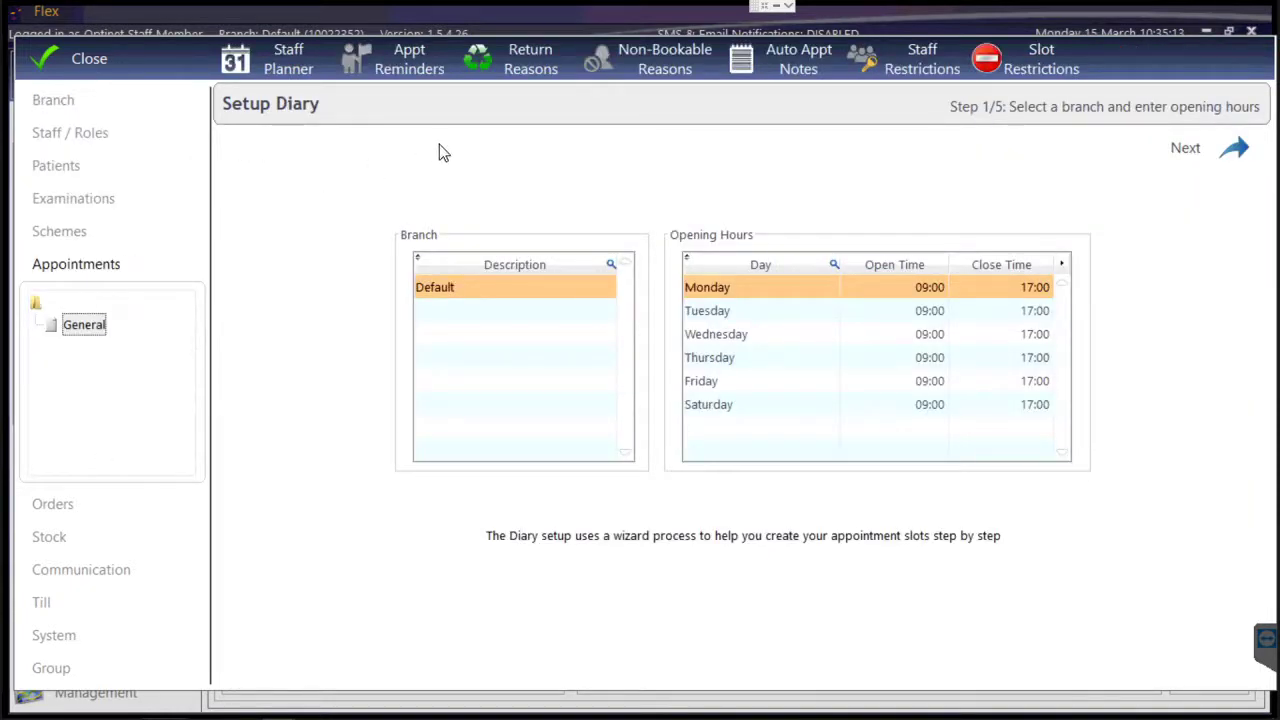
# Add a Sight Test SMS reminder using the Appointment Reminder template, sent 24 Hours beforehand.
pyautogui.click(415, 67)
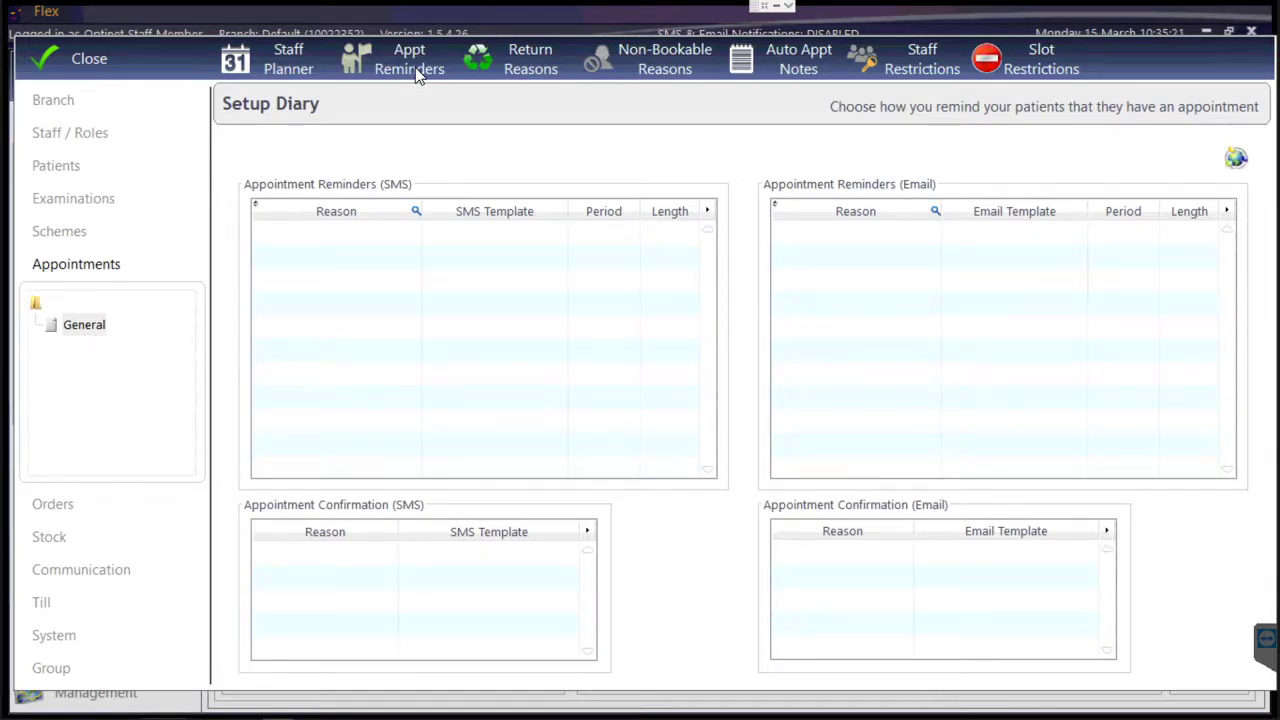
pyautogui.click(344, 234)
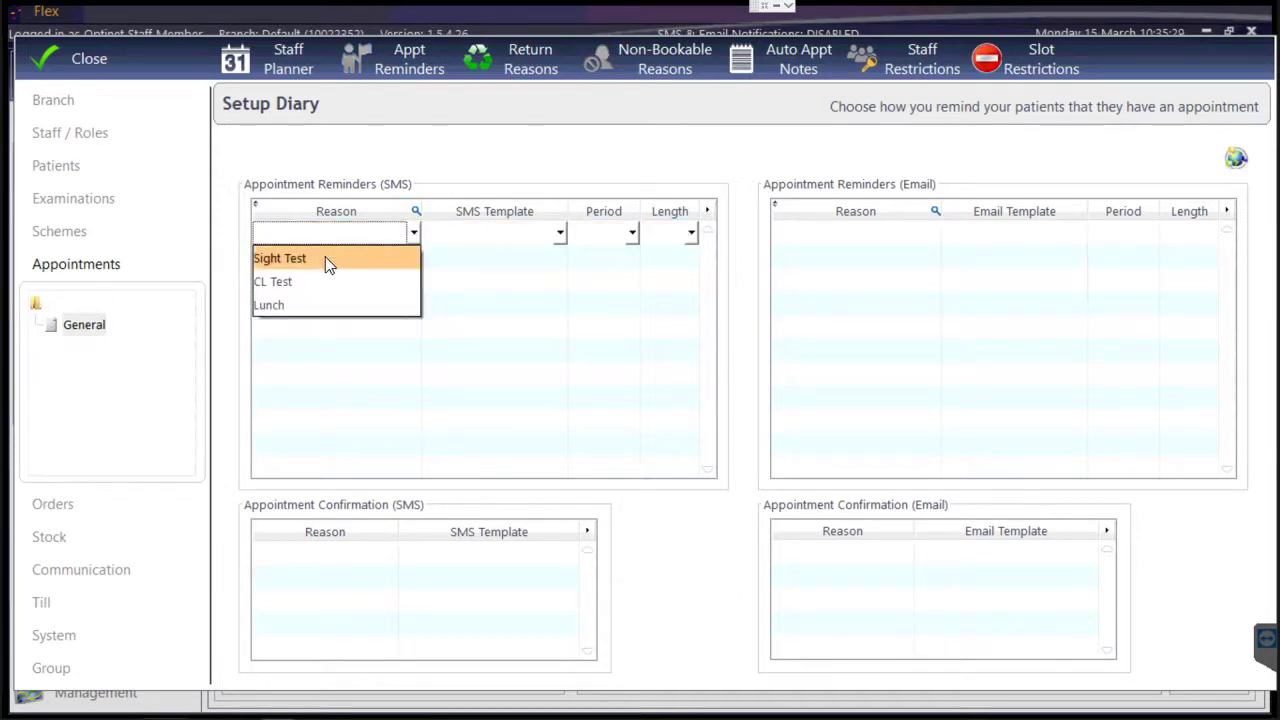
pyautogui.click(325, 257)
pyautogui.click(454, 239)
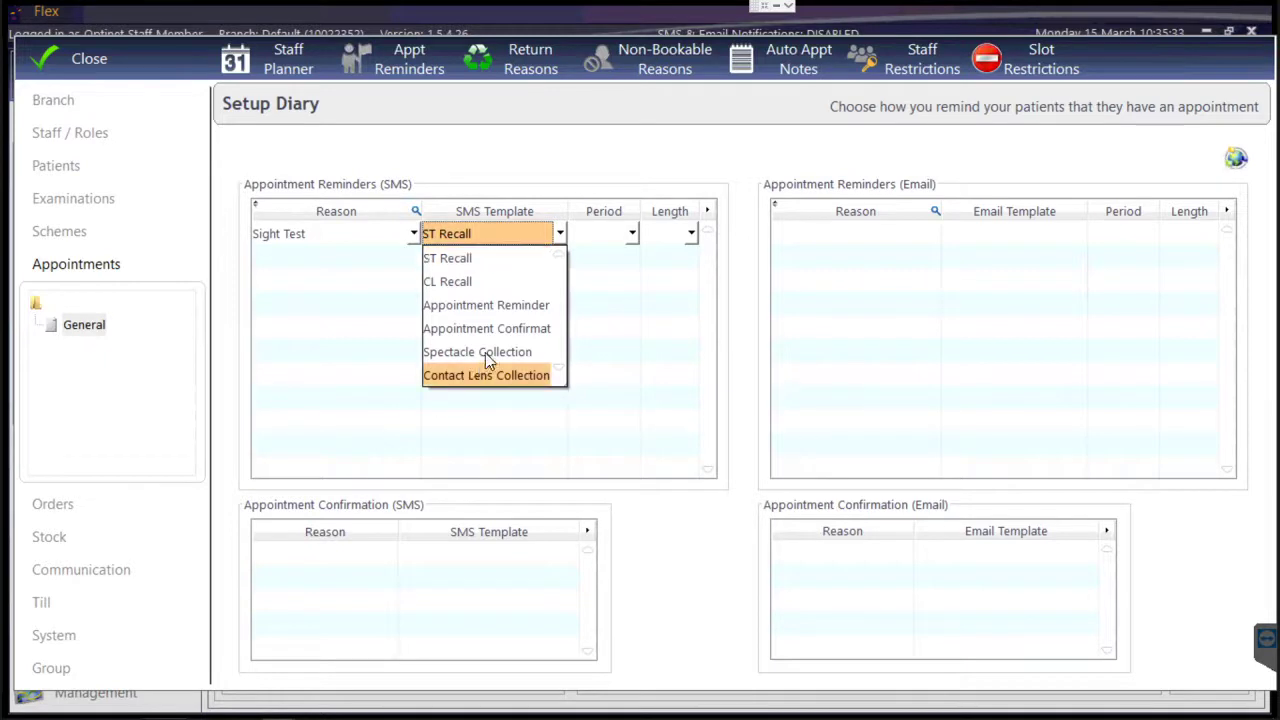
pyautogui.click(480, 306)
pyautogui.click(617, 244)
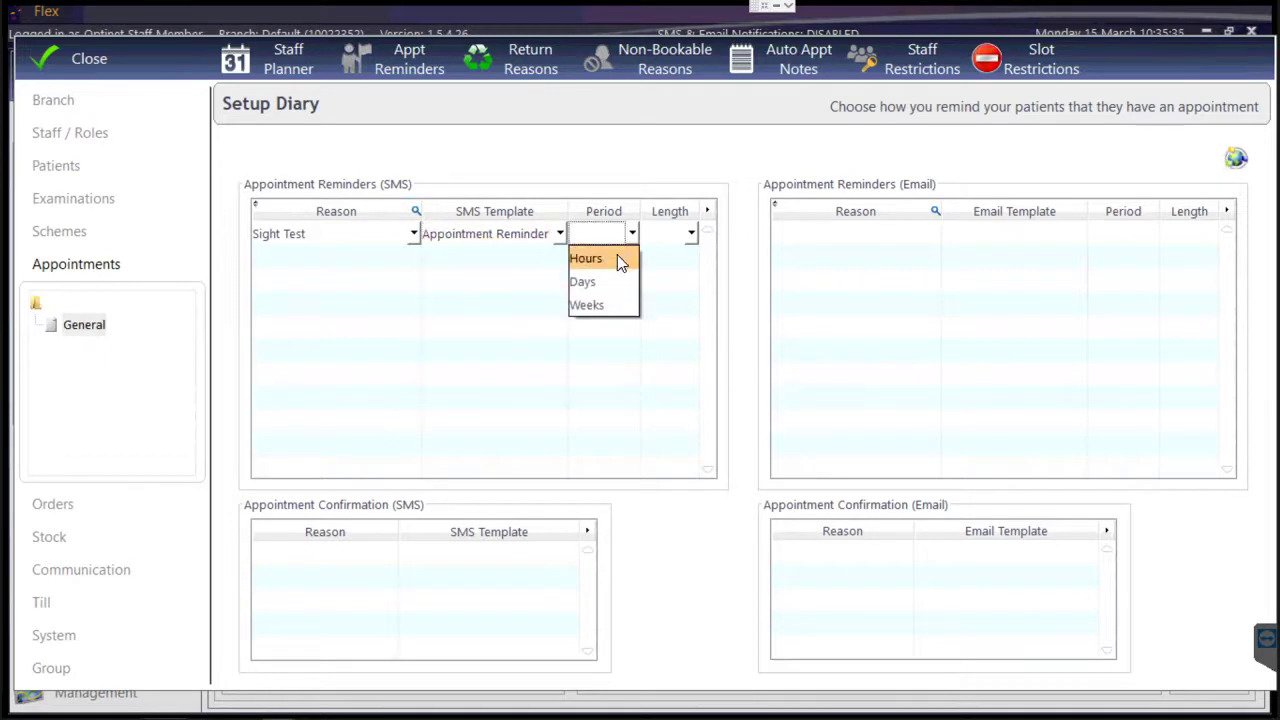
pyautogui.click(617, 258)
pyautogui.click(680, 244)
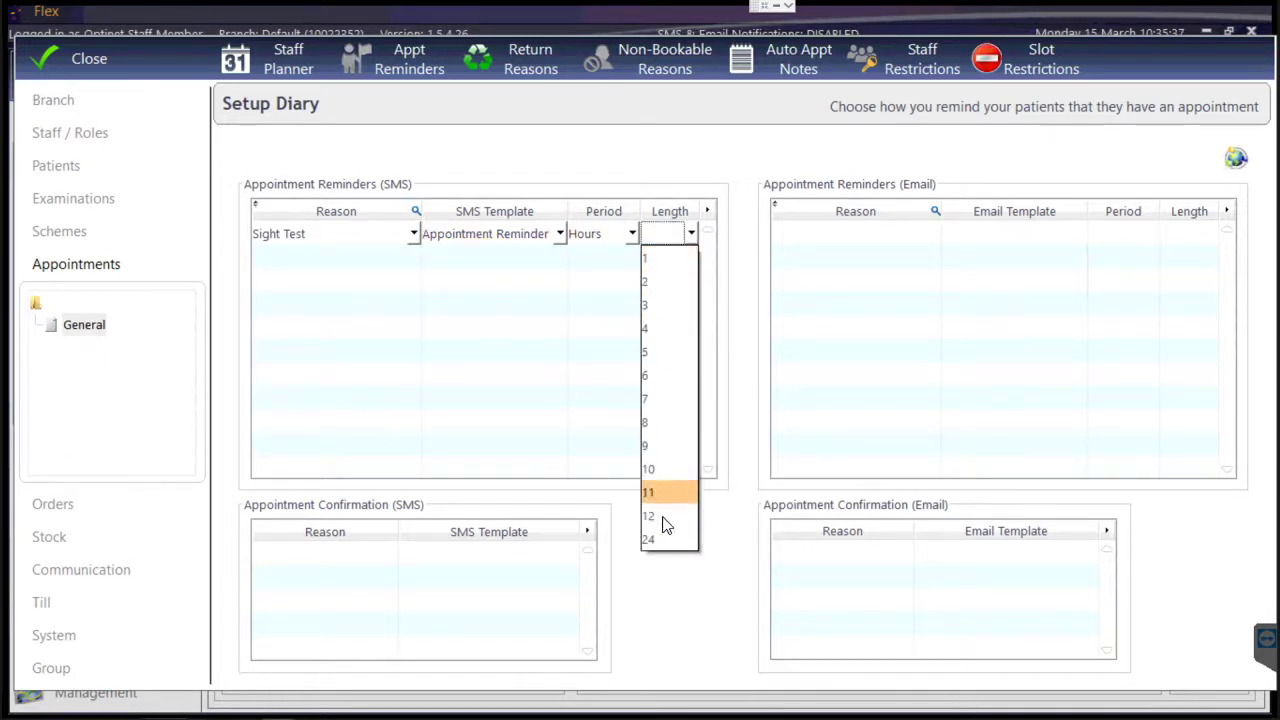
pyautogui.click(664, 540)
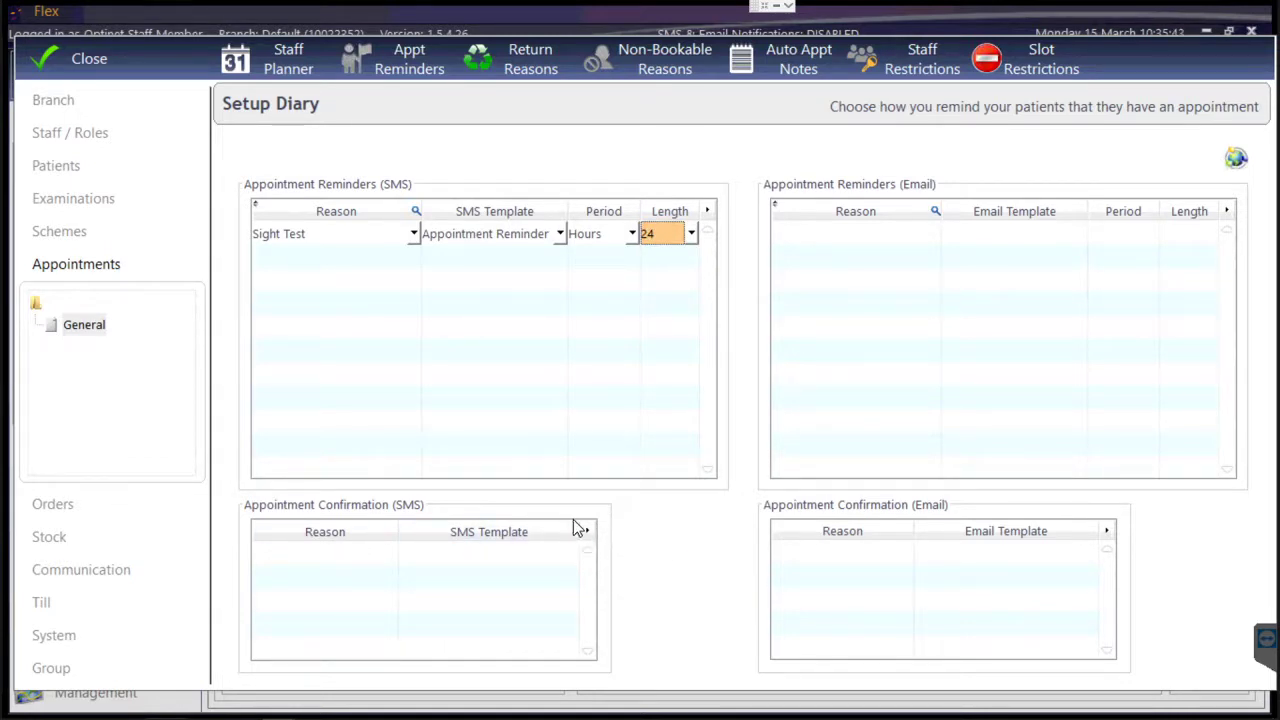
pyautogui.click(323, 559)
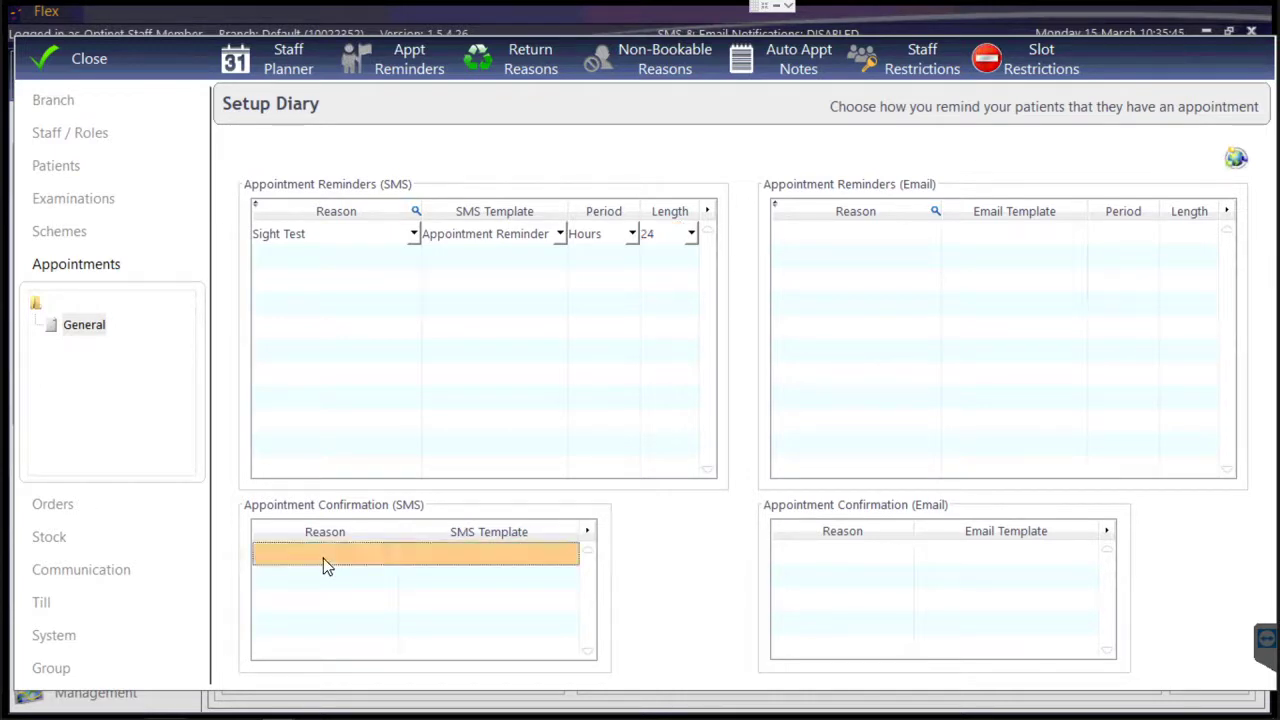
# Add a Sight Test row to the SMS confirmation grid with the Appointment Confirmation template.
pyautogui.click(323, 559)
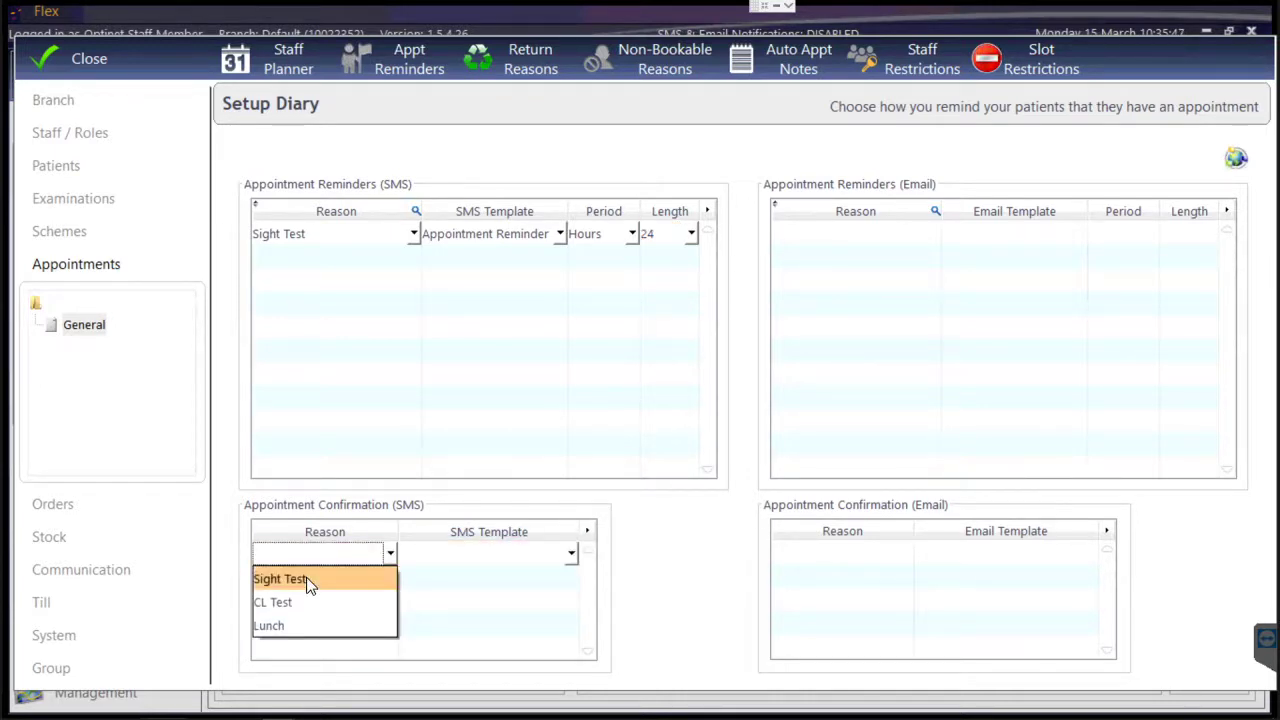
pyautogui.click(306, 579)
pyautogui.click(411, 555)
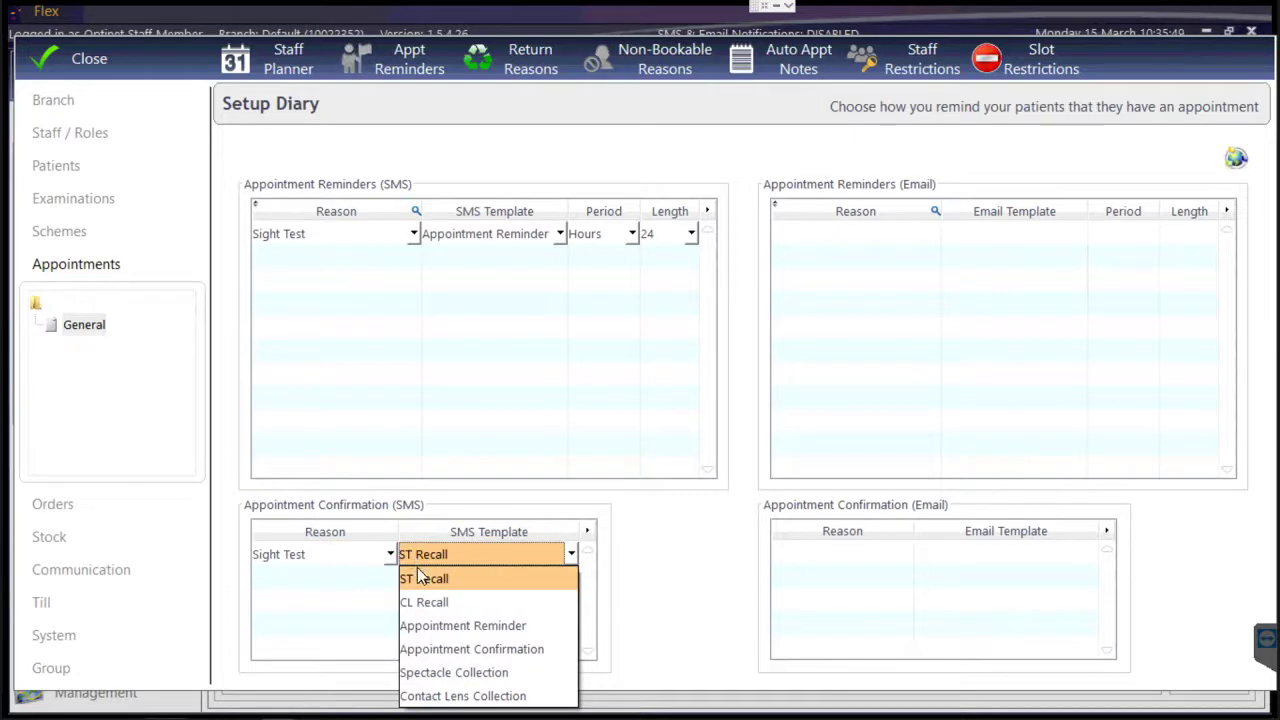
pyautogui.click(443, 649)
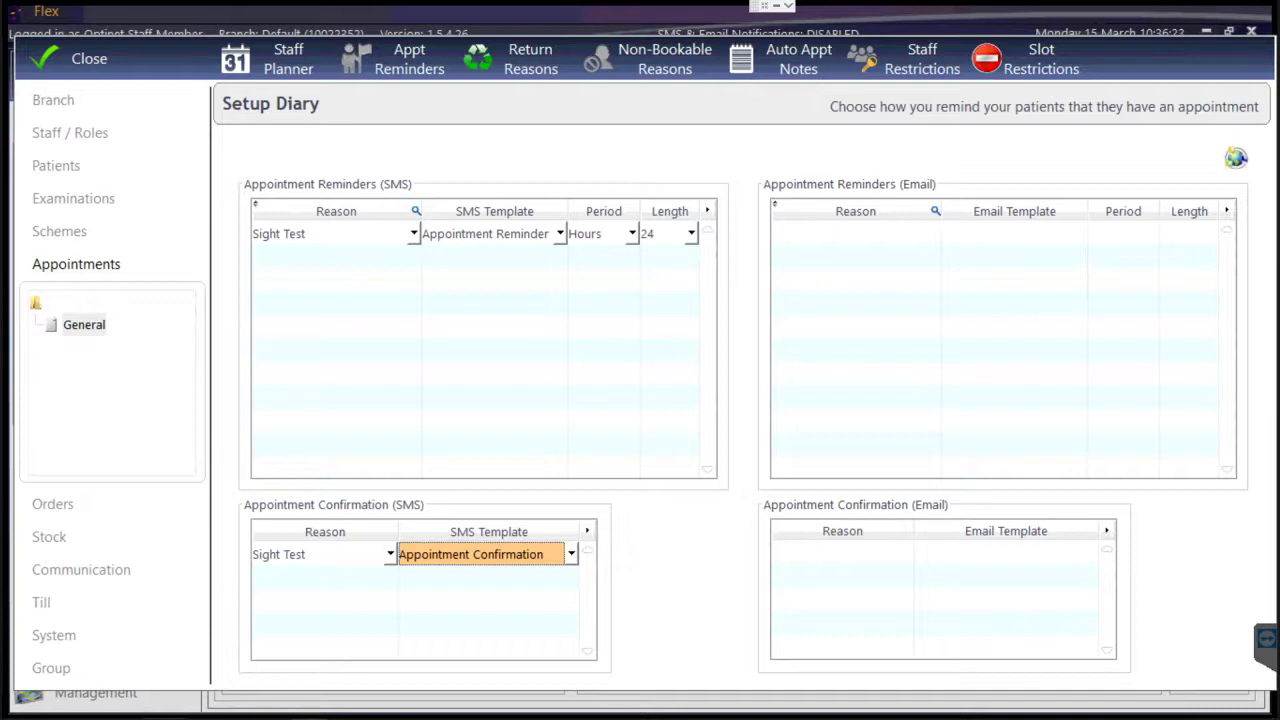
pyautogui.click(54, 636)
# Choose the Add Appointment Timeline entries fix on the System Maintenance page.
pyautogui.click(100, 538)
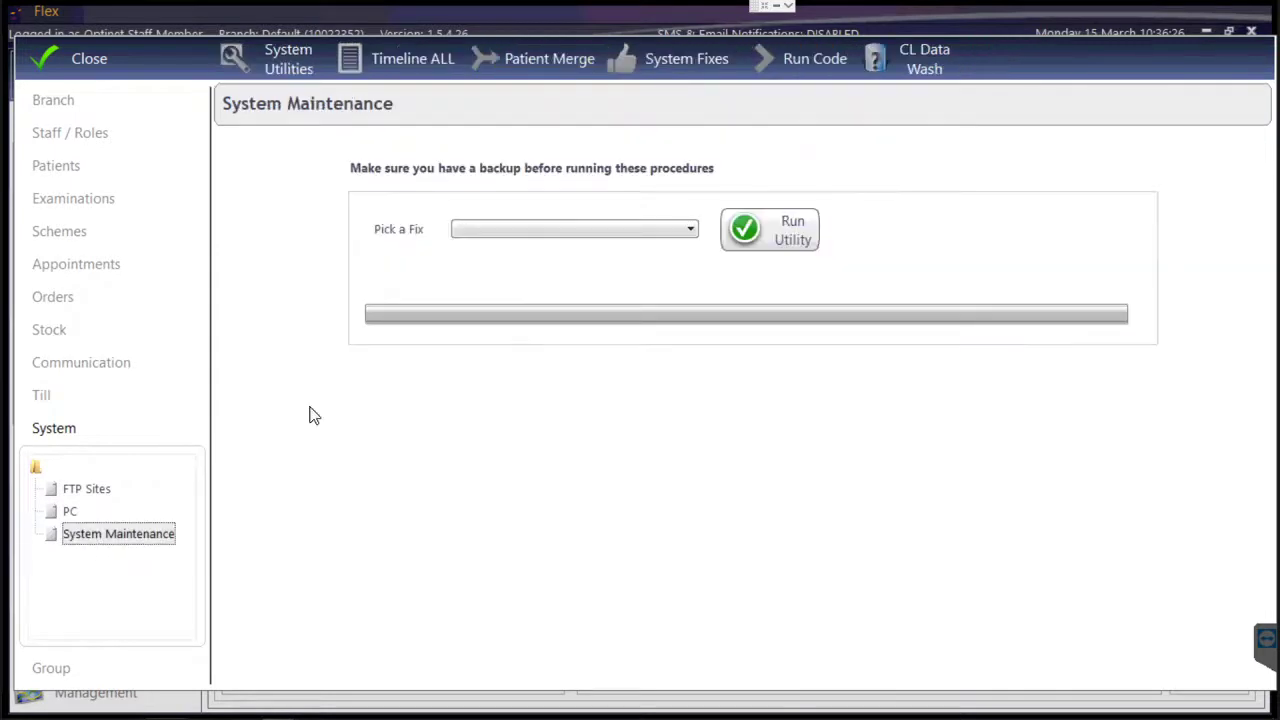
pyautogui.click(506, 231)
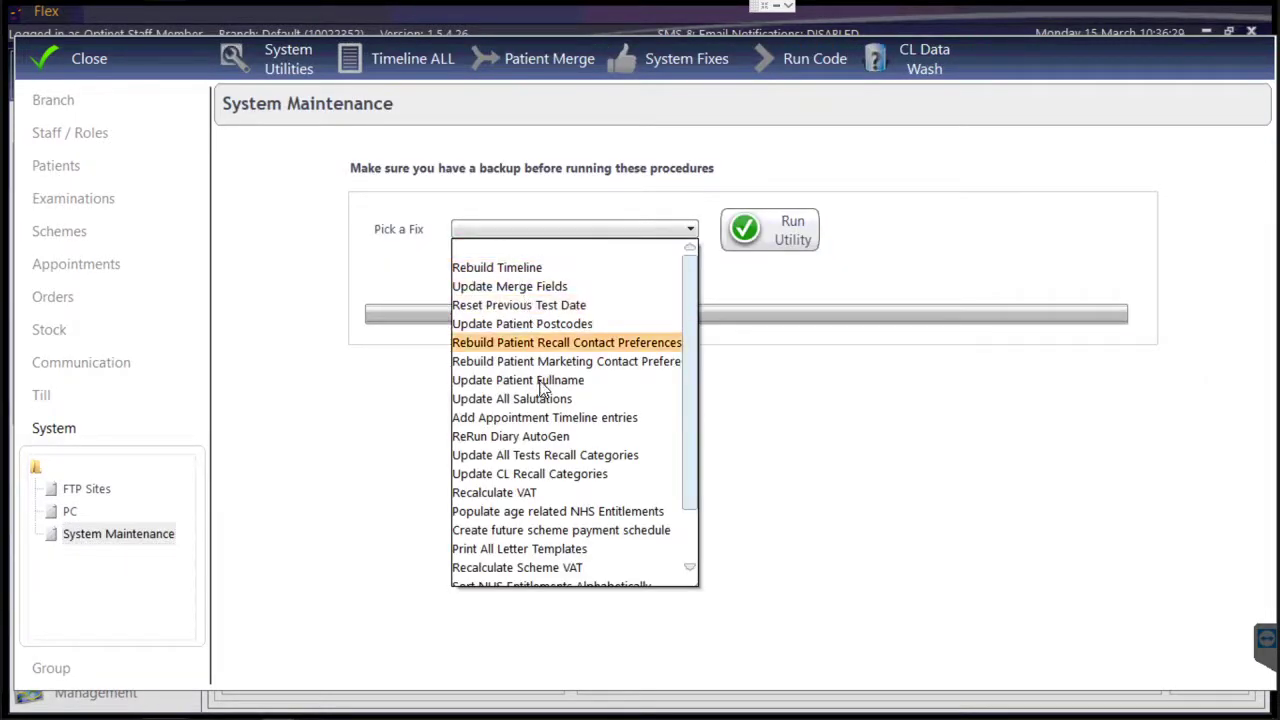
pyautogui.click(540, 418)
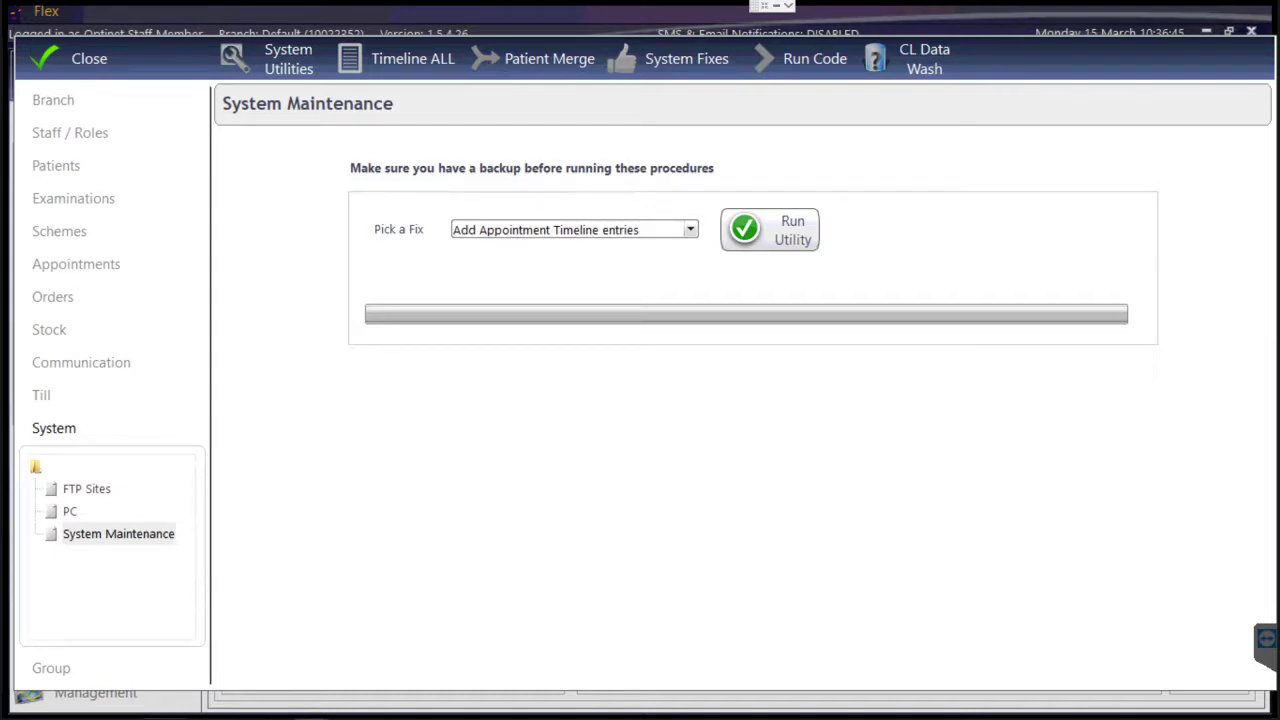
pyautogui.click(110, 364)
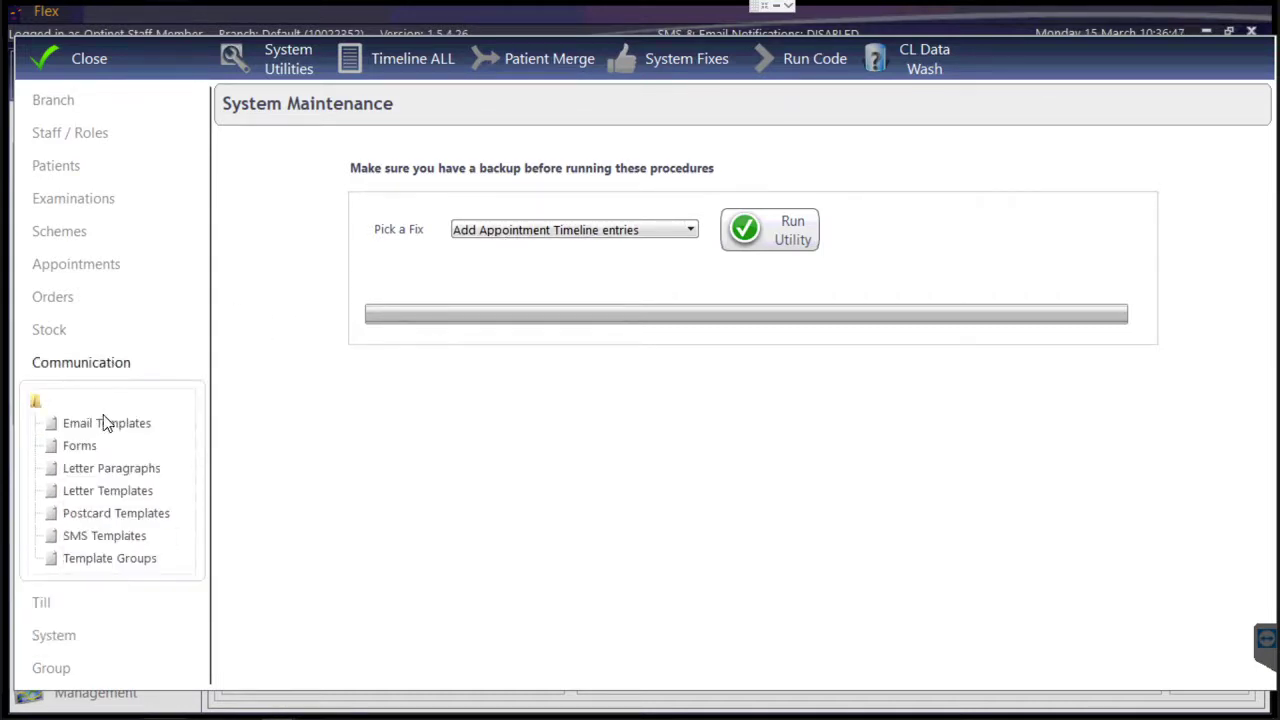
# Edit the Appointment Confirmation entry under SMS Templates, placing the cursor in its message text.
pyautogui.click(105, 536)
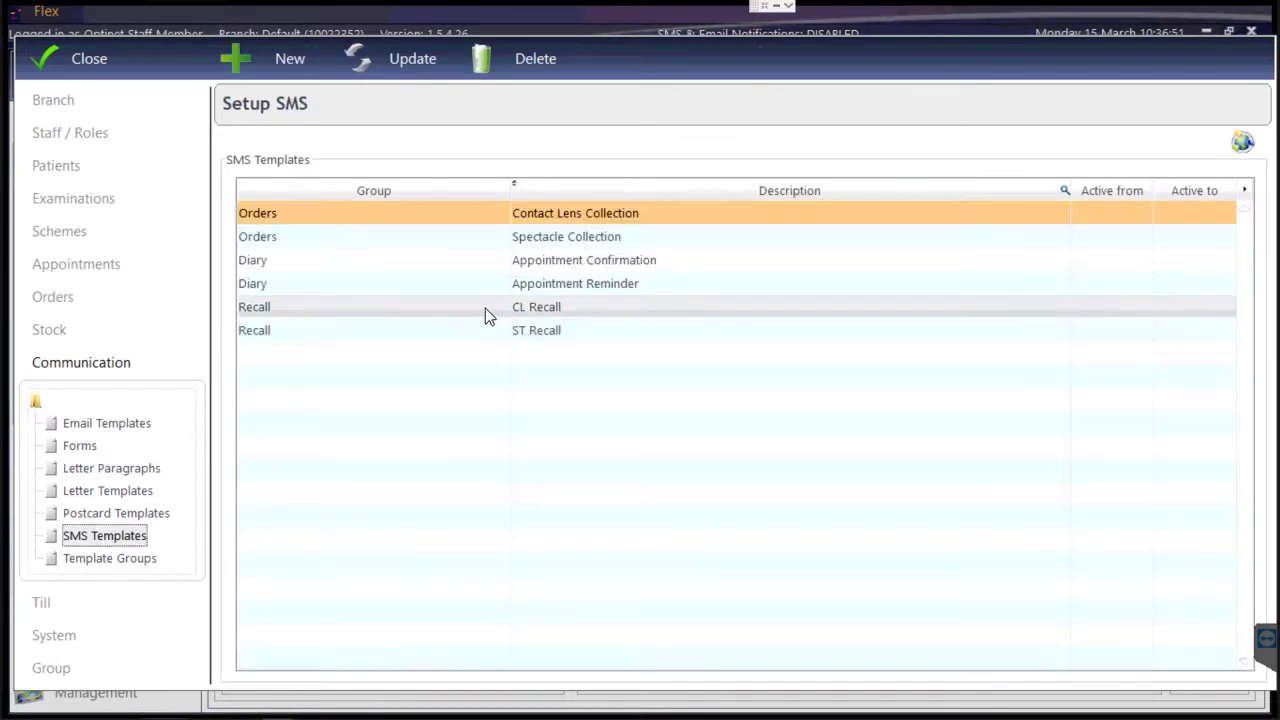
pyautogui.click(566, 264)
pyautogui.click(362, 58)
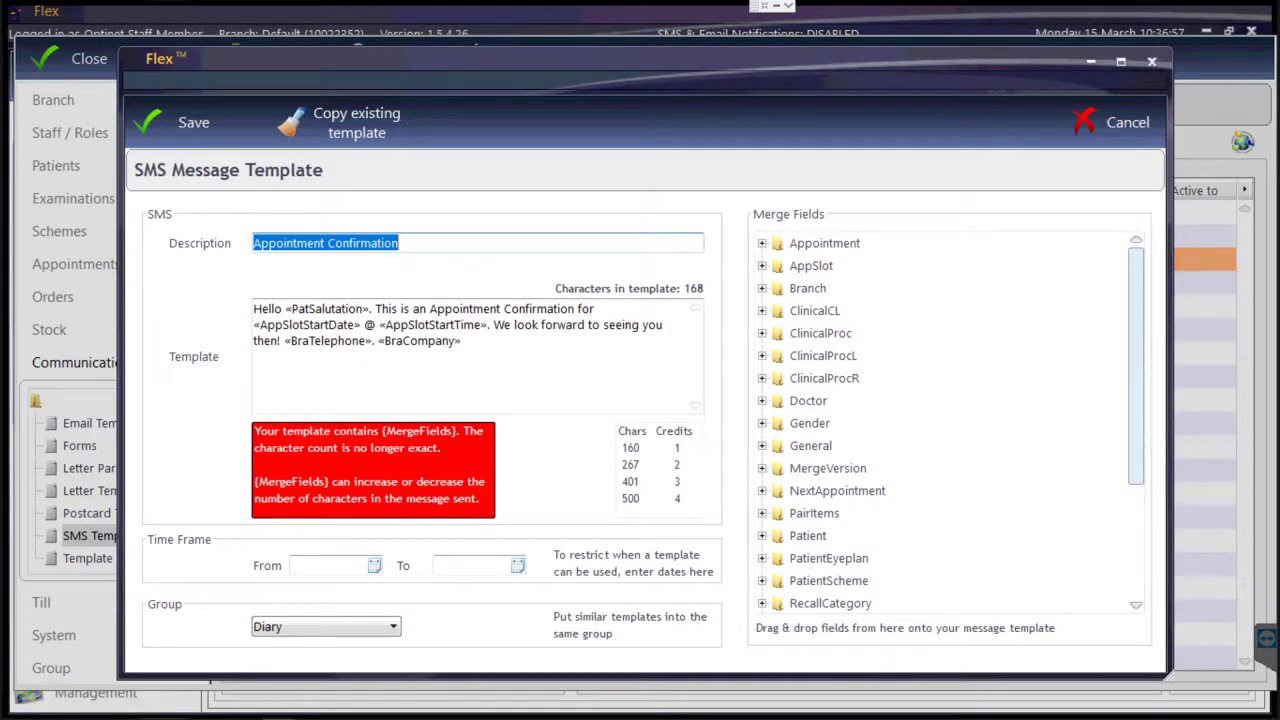
pyautogui.press('Tab')
pyautogui.click(268, 309)
pyautogui.press('Home')
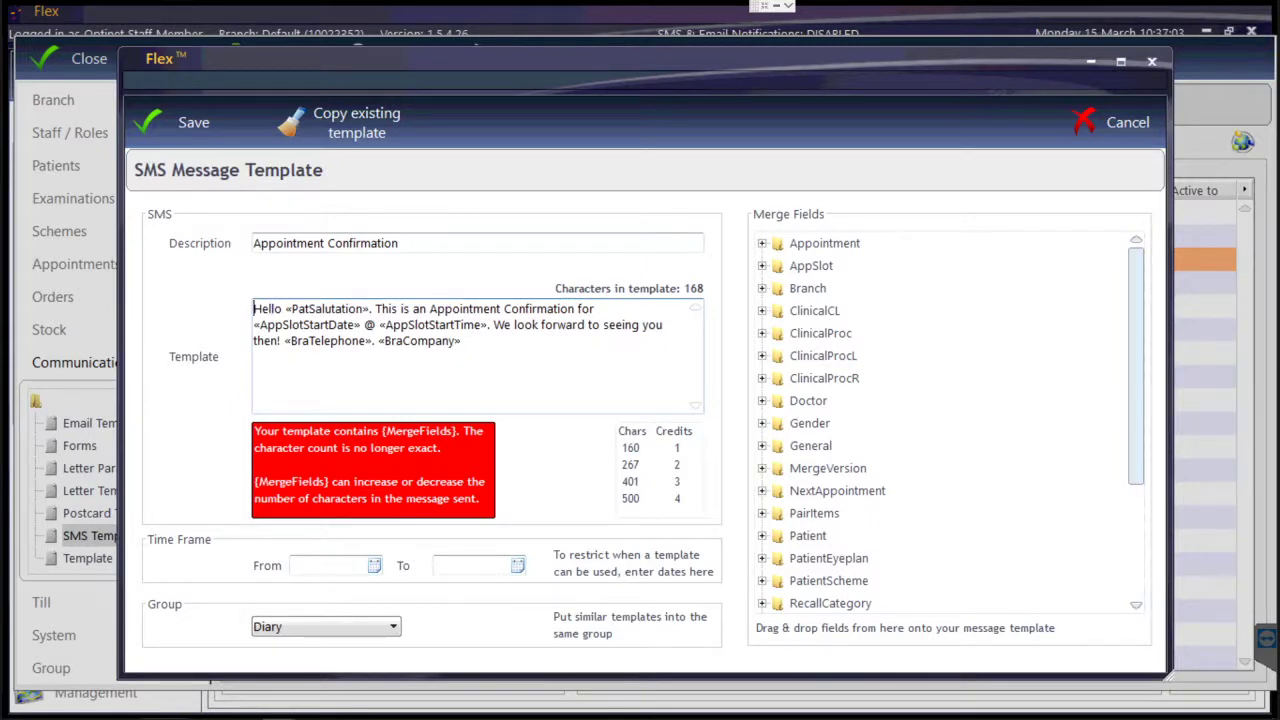
pyautogui.click(462, 341)
# Select and delete the whole Appointment Confirmation message text, leaving 0 characters.
pyautogui.click(355, 325)
pyautogui.moveTo(253, 325); pyautogui.dragTo(356, 325)
pyautogui.click(375, 341)
pyautogui.moveTo(376, 325); pyautogui.dragTo(254, 297)
pyautogui.press('BackSpace')
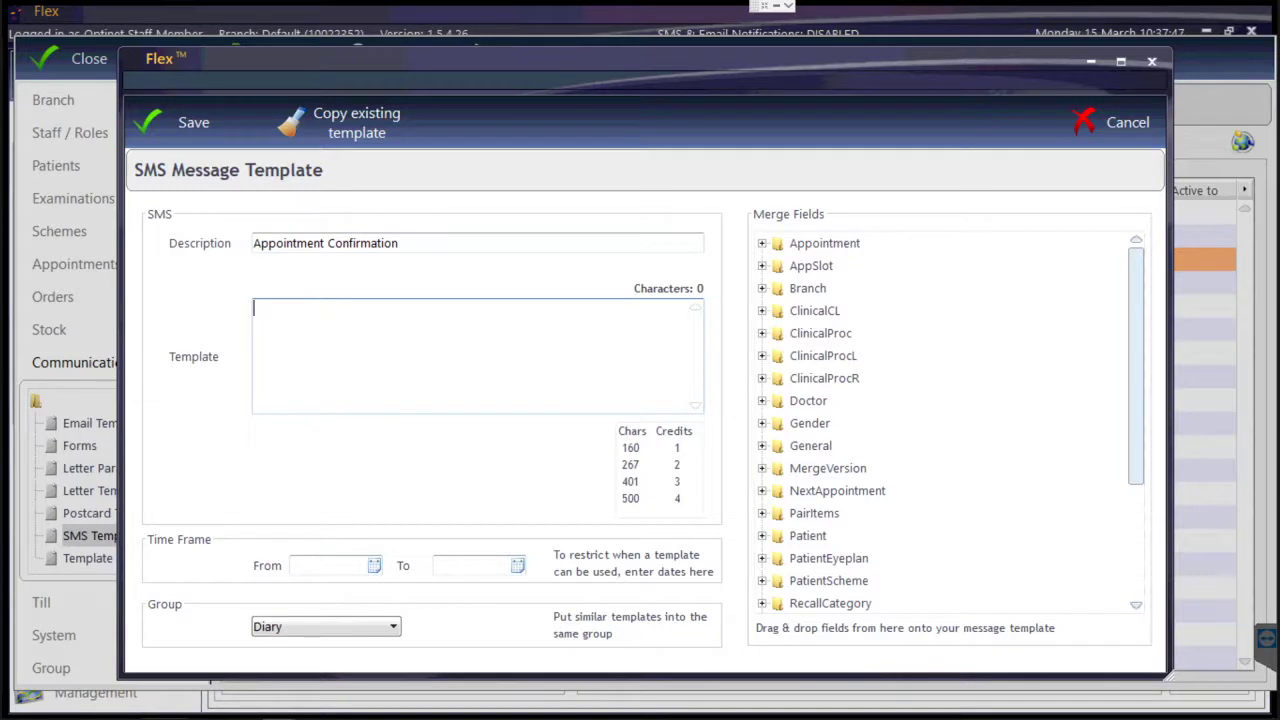
# Start the message with 'Hi', the PatFirstname merge field and ', a reminder of your appointment on'.
pyautogui.write('Hi')
pyautogui.click(763, 536)
pyautogui.scroll(-5, 878, 425)
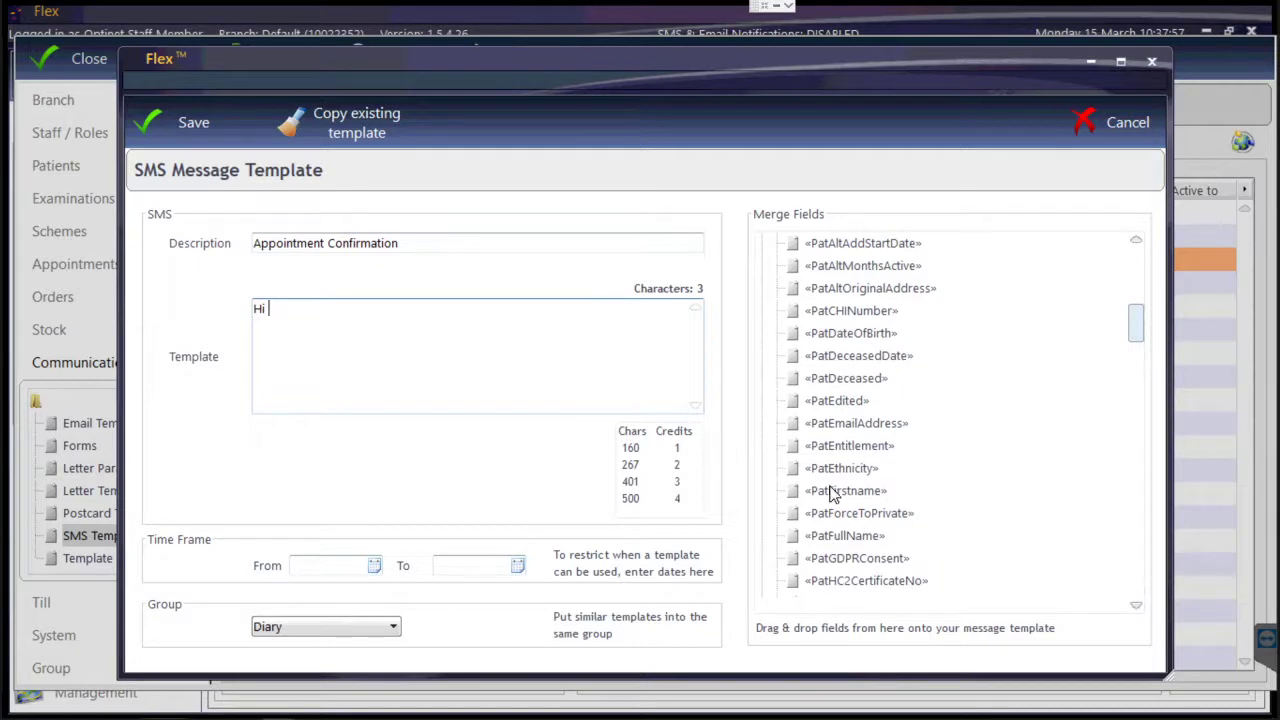
pyautogui.moveTo(829, 491); pyautogui.dragTo(421, 348)
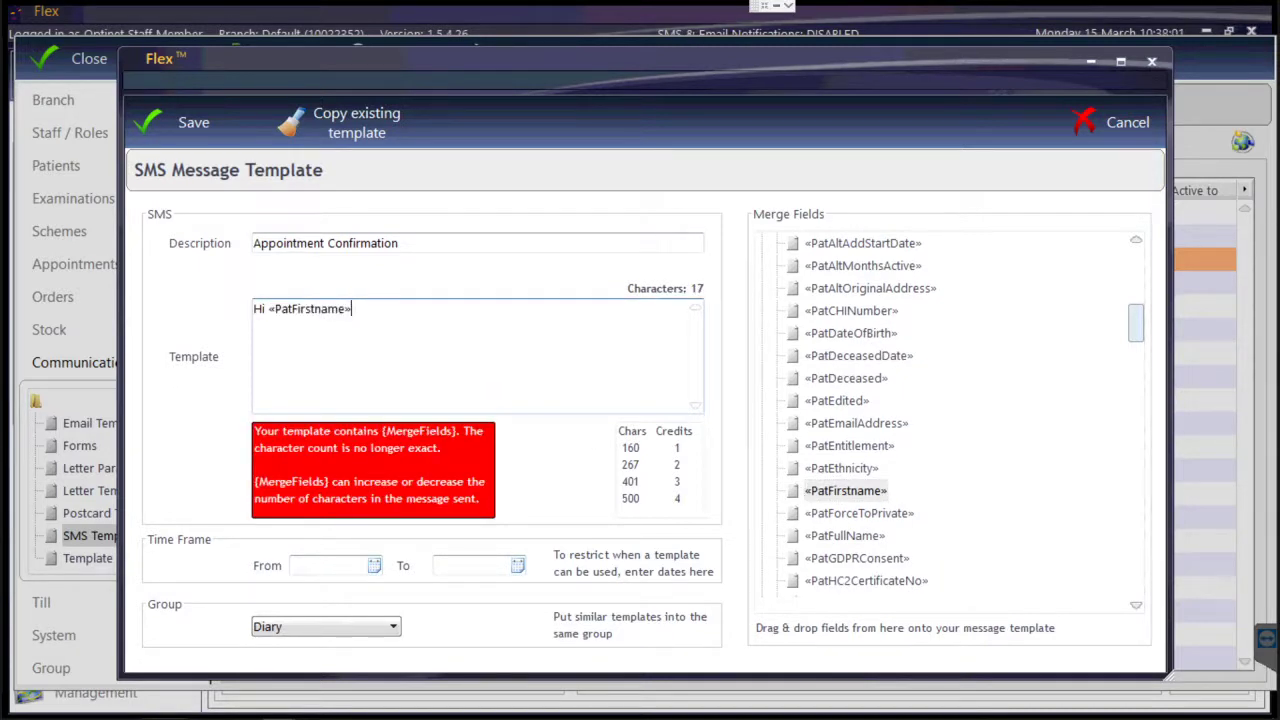
pyautogui.write(', a reminder of your appoiin')
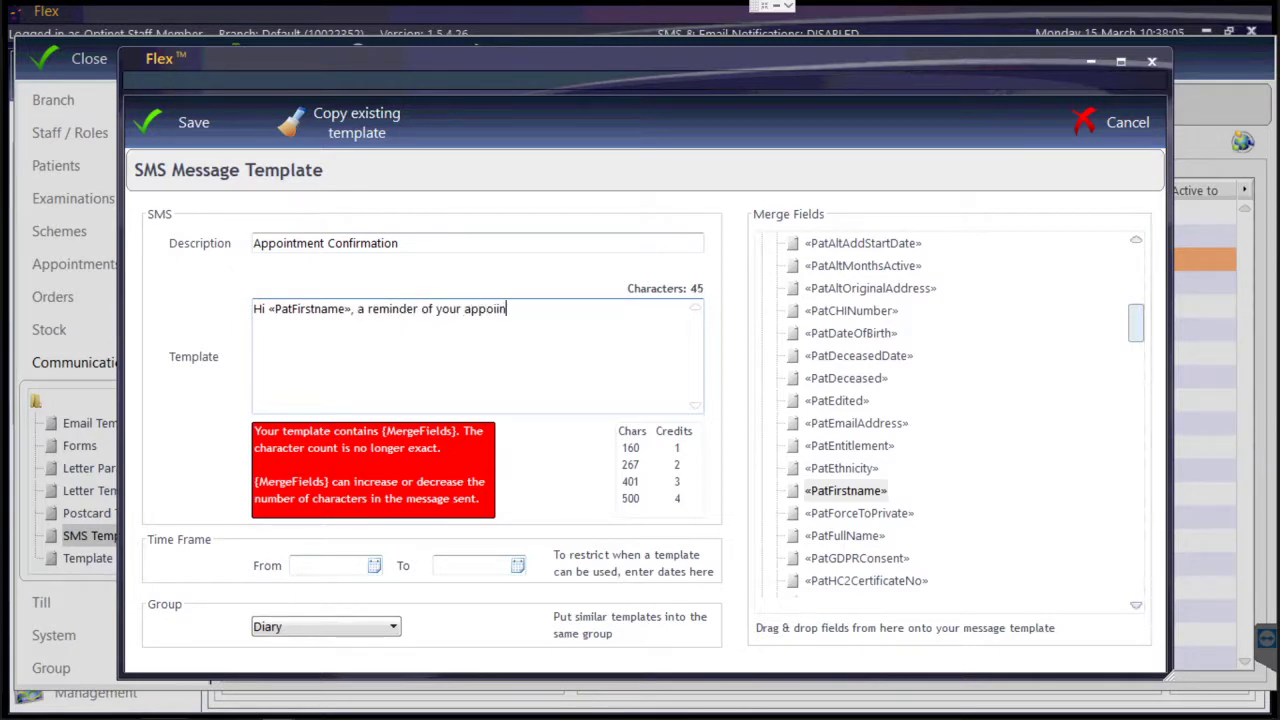
pyautogui.press('BackSpace')
pyautogui.press('BackSpace')
pyautogui.write('ntmentr')
pyautogui.press('BackSpace')
pyautogui.press('BackSpace')
pyautogui.write('on')
# Add the AppSlotStartDate field, 'at', and the AppSlotStartTime field to the message end.
pyautogui.scroll(8, 830, 310)
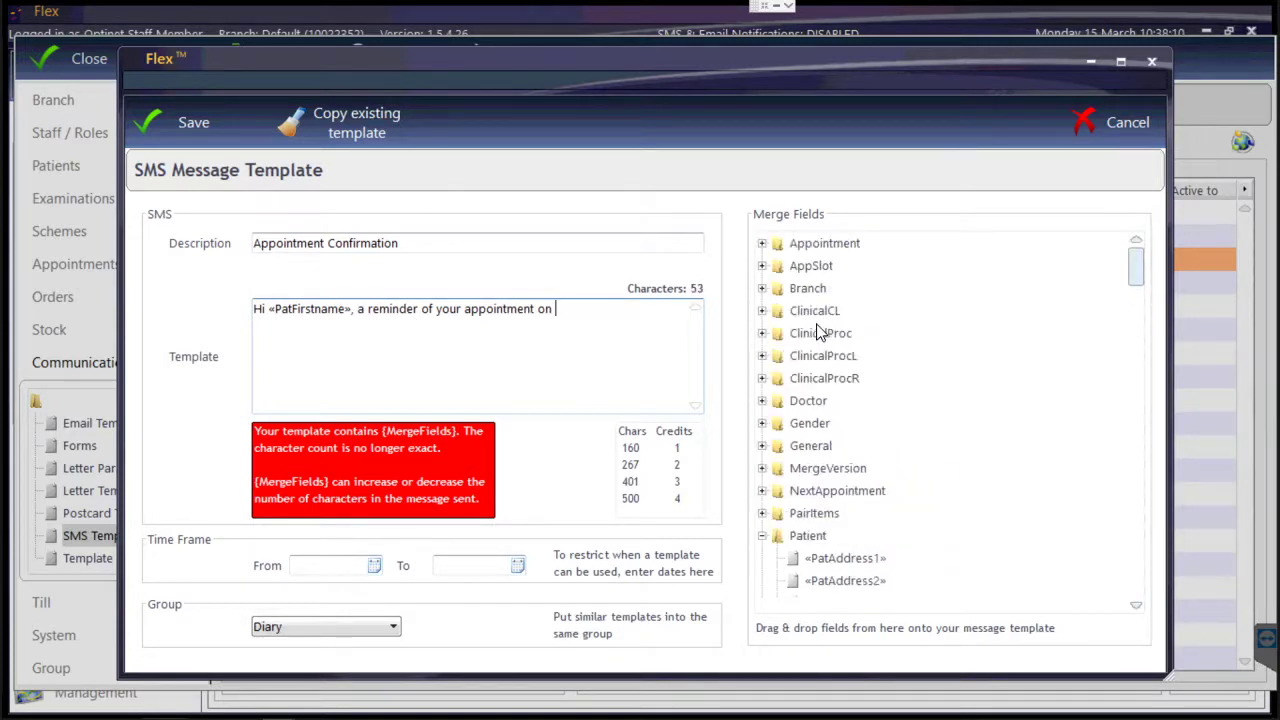
pyautogui.click(762, 266)
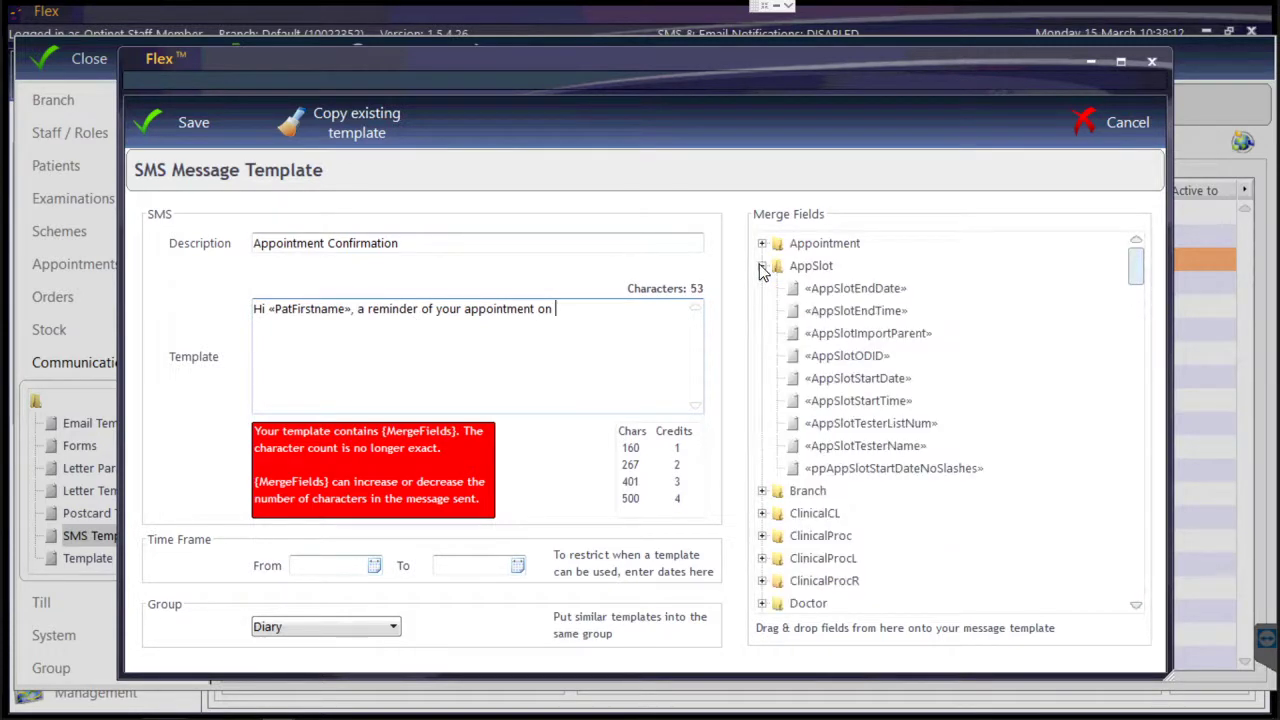
pyautogui.click(845, 380)
pyautogui.moveTo(845, 385); pyautogui.dragTo(666, 354)
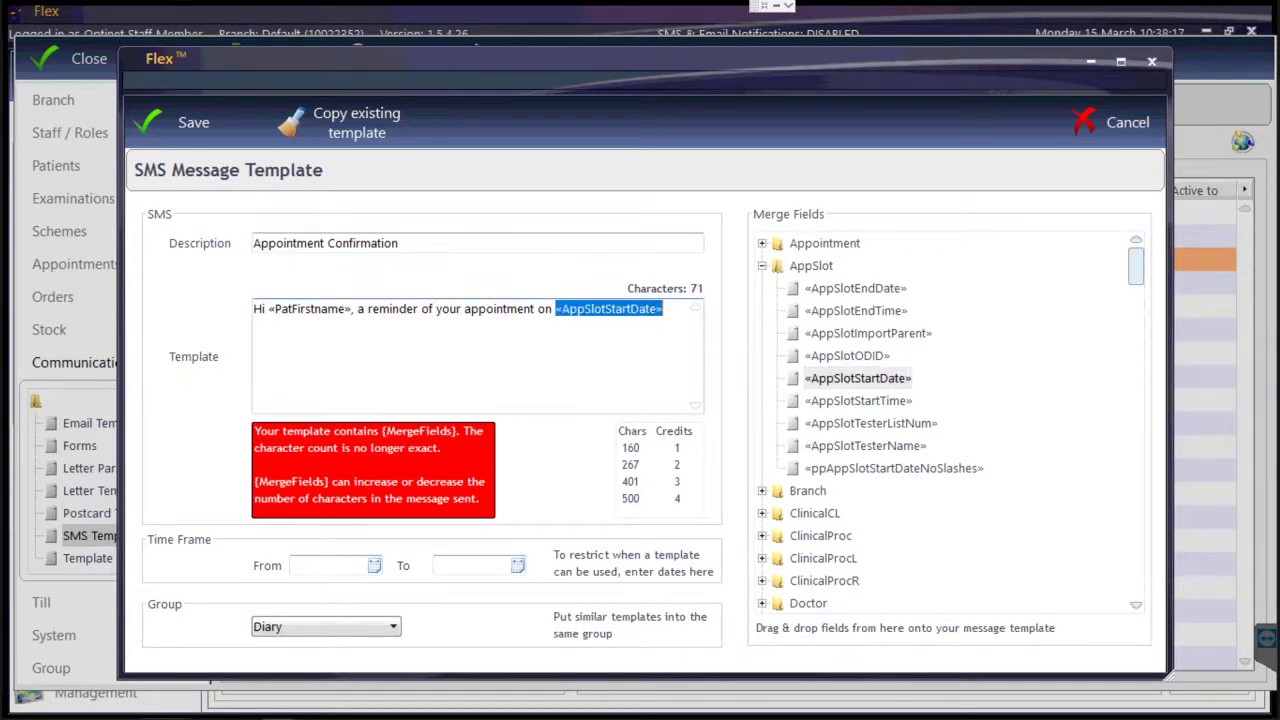
pyautogui.click(664, 312)
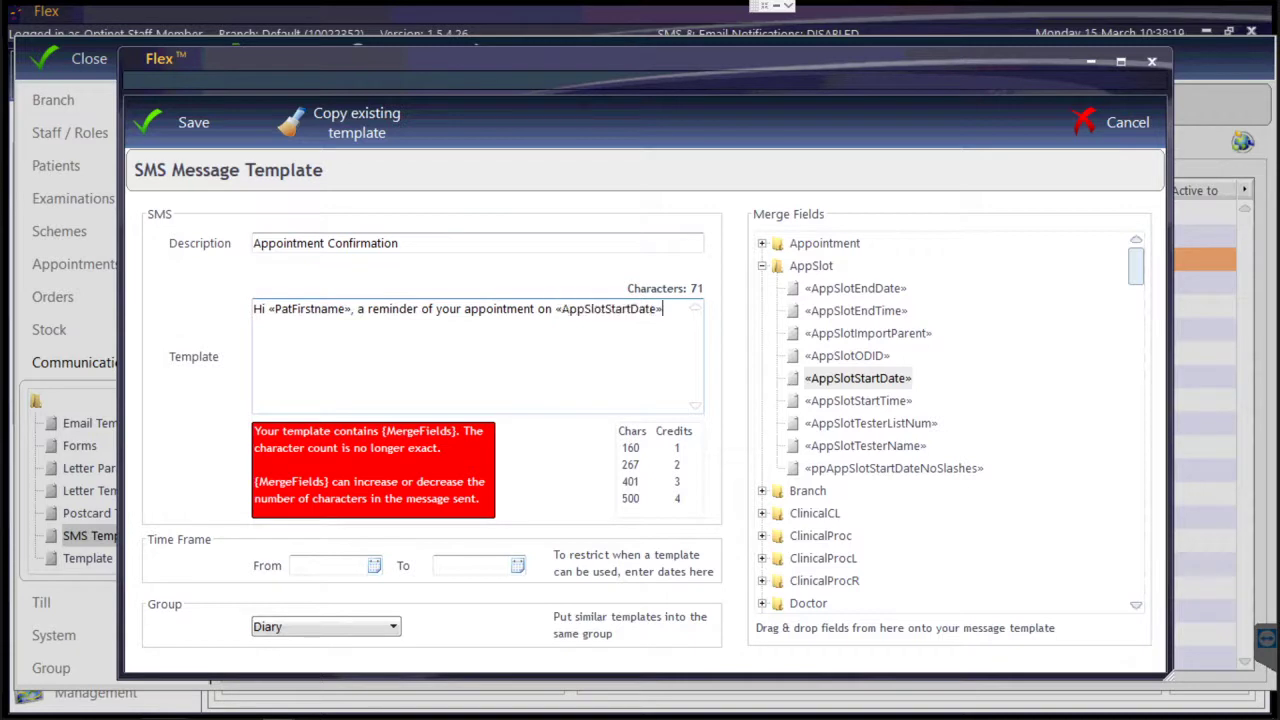
pyautogui.write('at')
pyautogui.moveTo(838, 400); pyautogui.dragTo(523, 310)
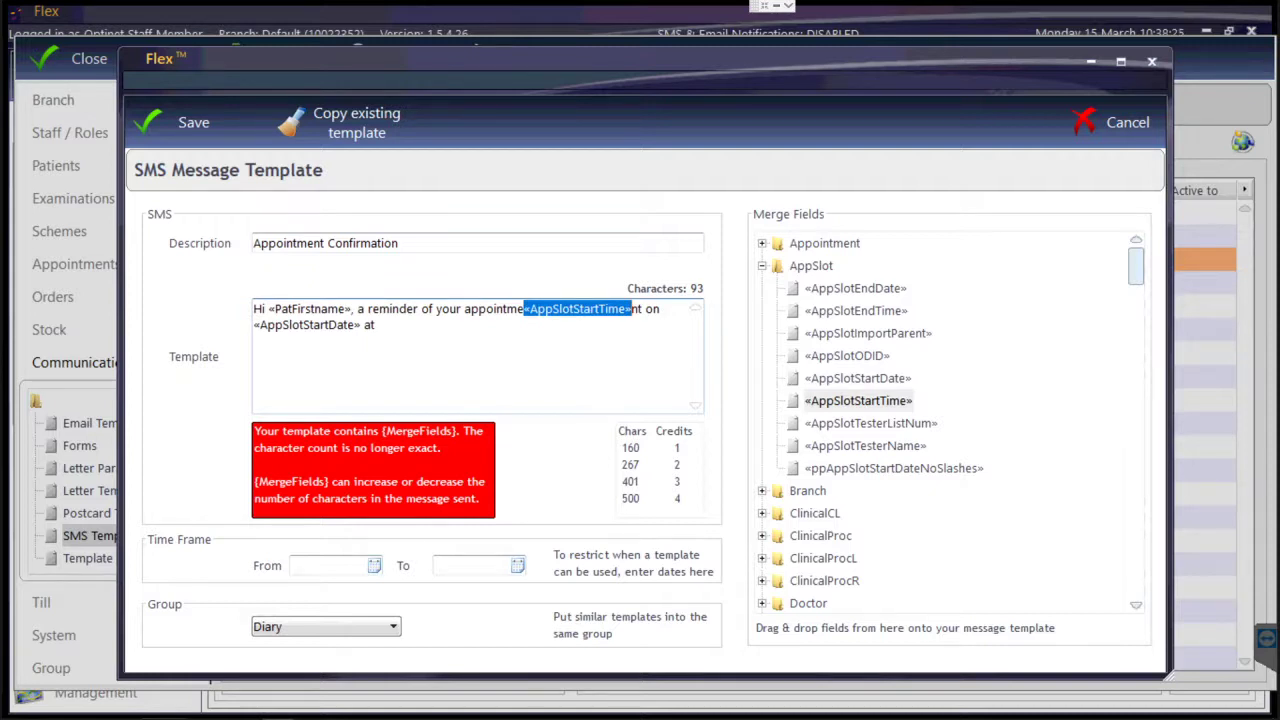
pyautogui.press('Delete')
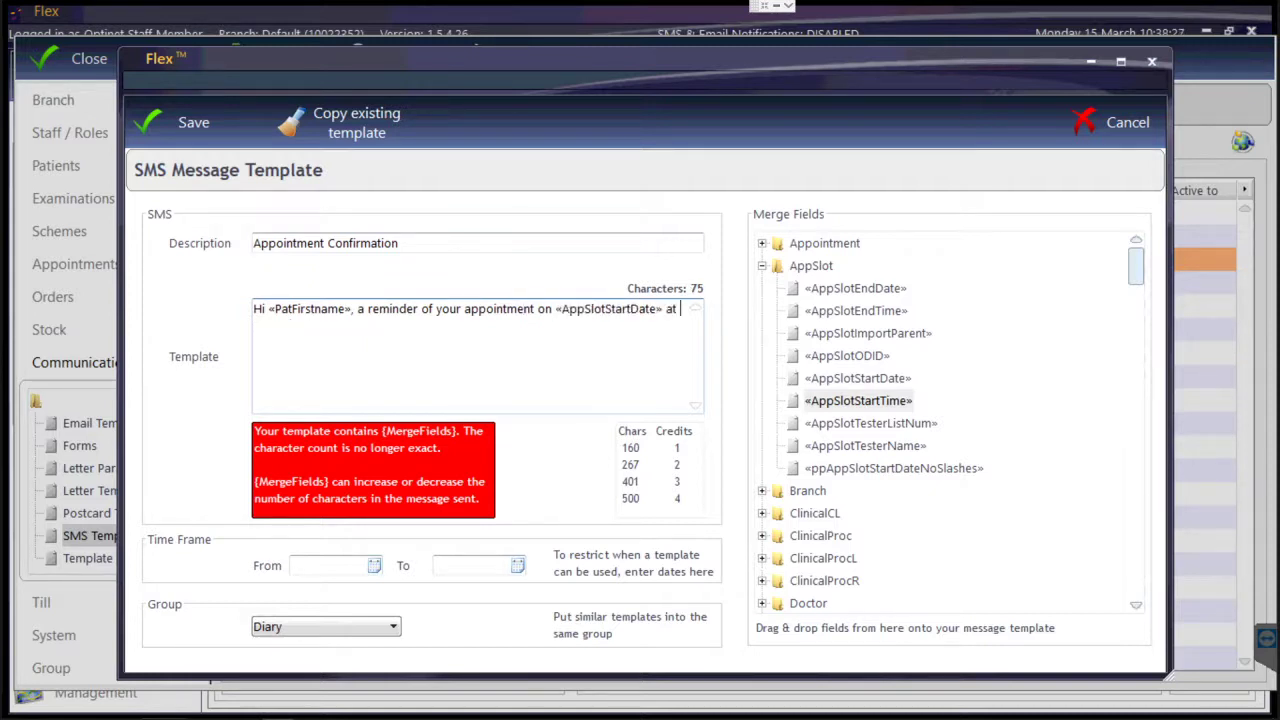
pyautogui.moveTo(848, 403); pyautogui.dragTo(692, 320)
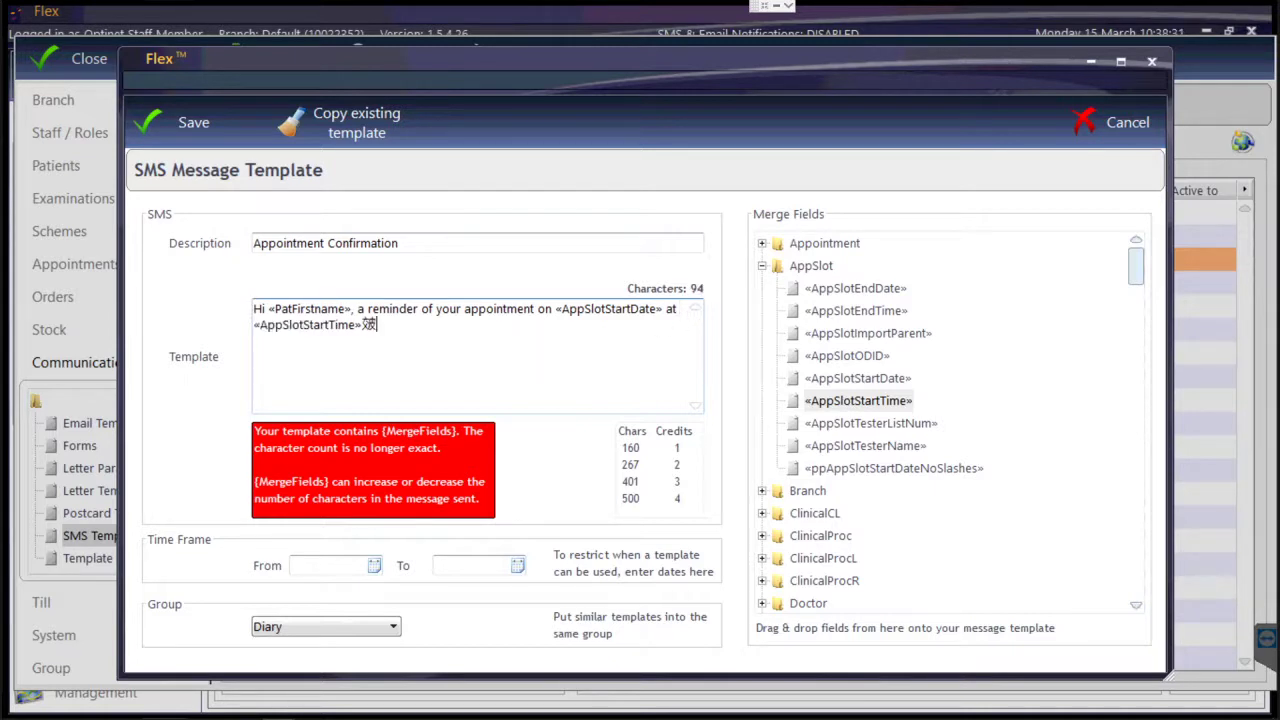
pyautogui.press('BackSpace')
pyautogui.press('BackSpace')
pyautogui.hotkey('ctrl', 'z')
pyautogui.press('Right')
pyautogui.press('BackSpace')
# Finish the message with '- we look forward to seeing you!' and browse the Branch merge fields.
pyautogui.write('- we look f')
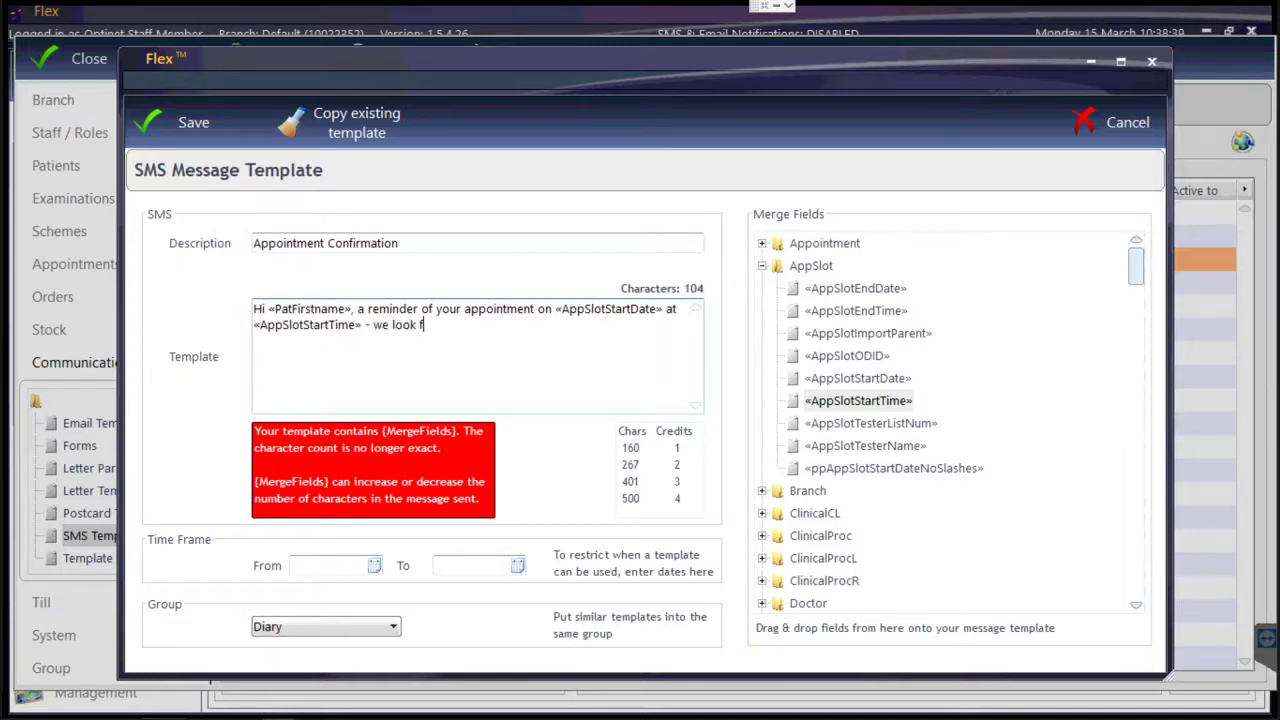
pyautogui.write('orward to seeing yo')
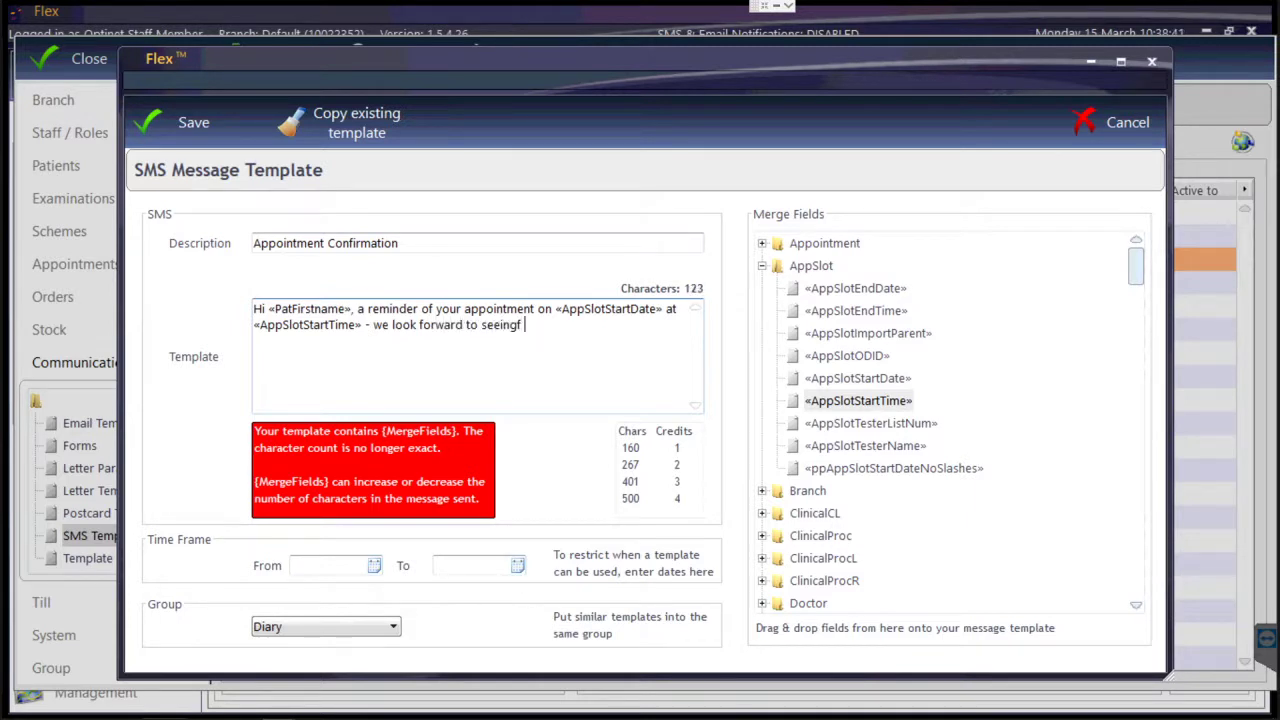
pyautogui.write('u!')
pyautogui.click(762, 267)
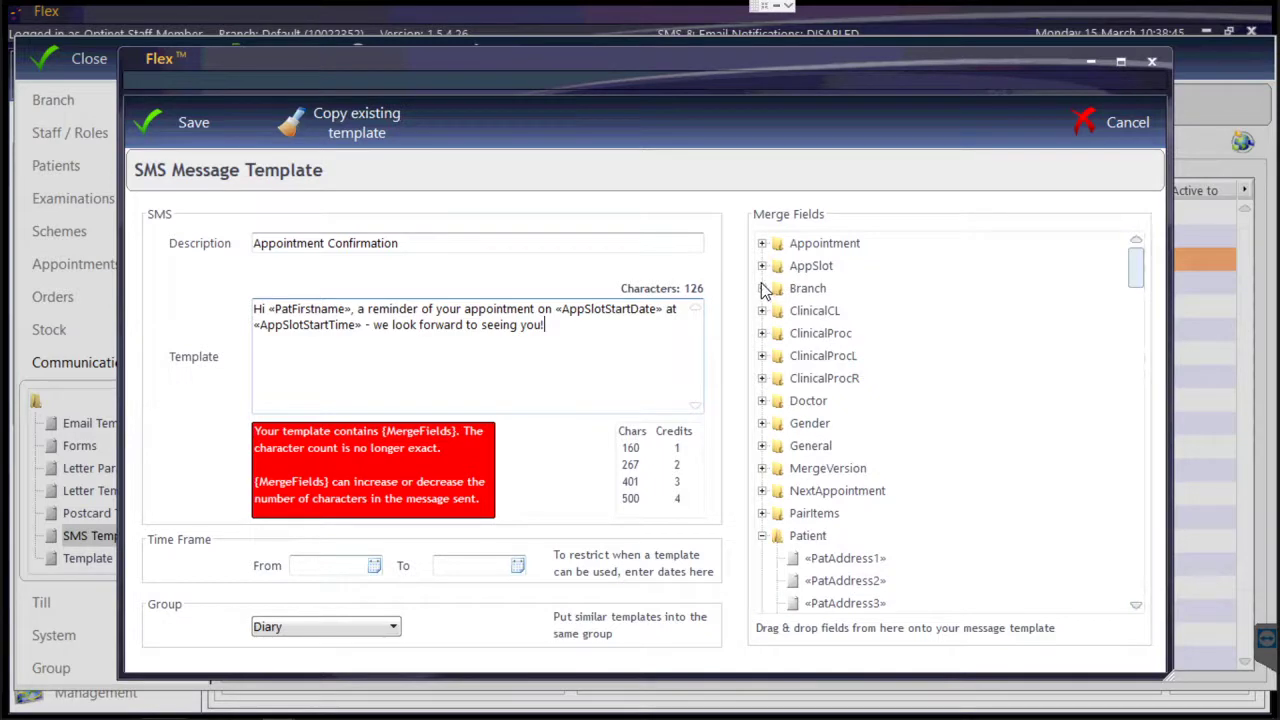
pyautogui.click(762, 289)
pyautogui.scroll(-10, 880, 375)
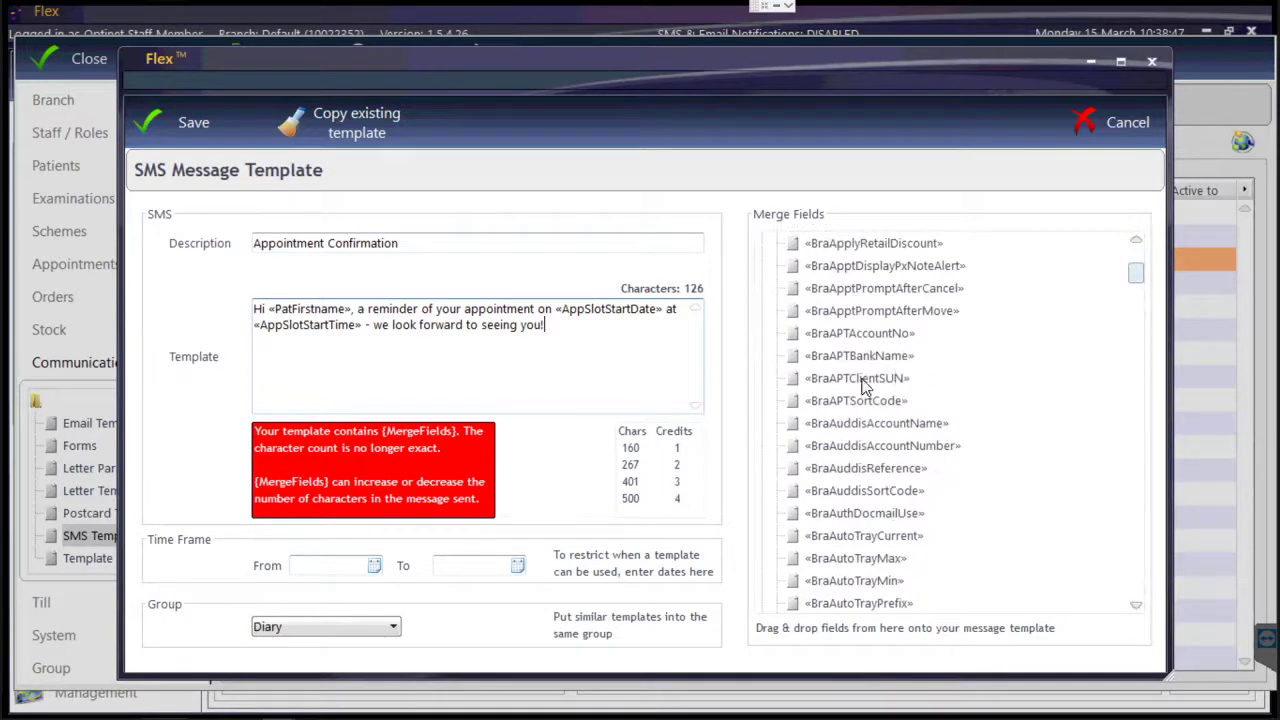
pyautogui.scroll(-4, 845, 388)
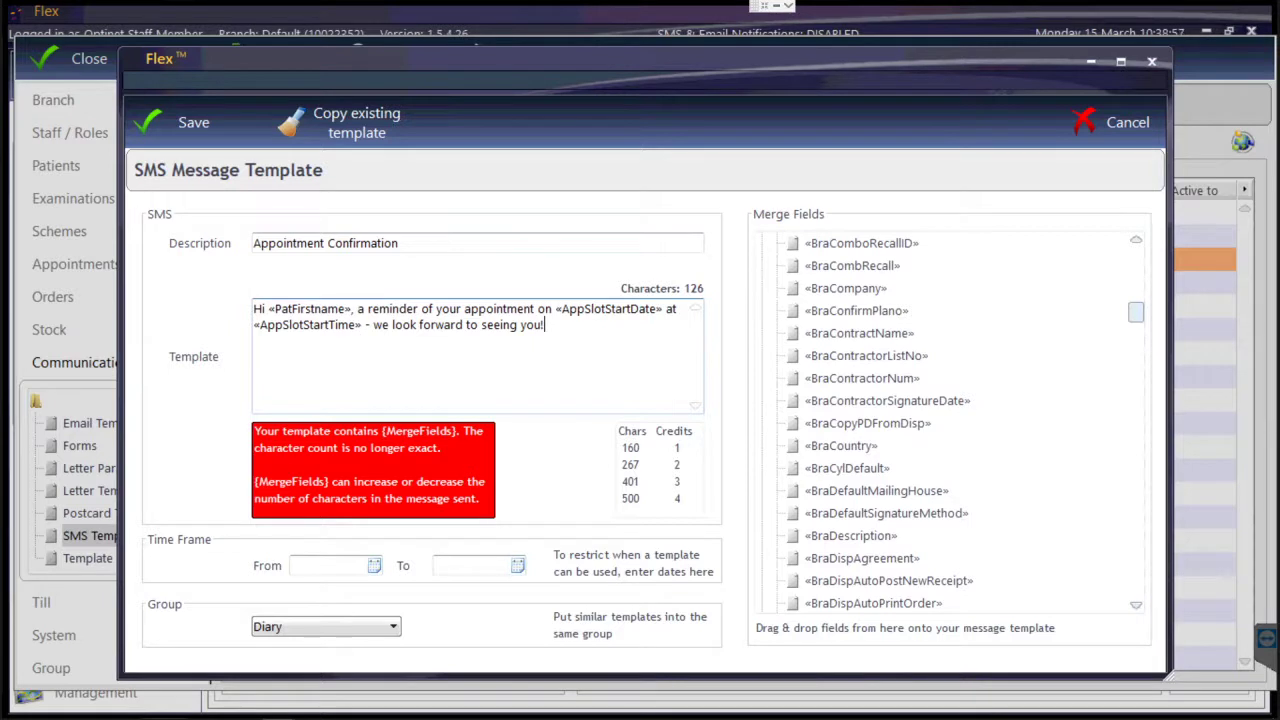
# Save the Appointment Confirmation template and select it in the SMS templates list.
pyautogui.click(180, 122)
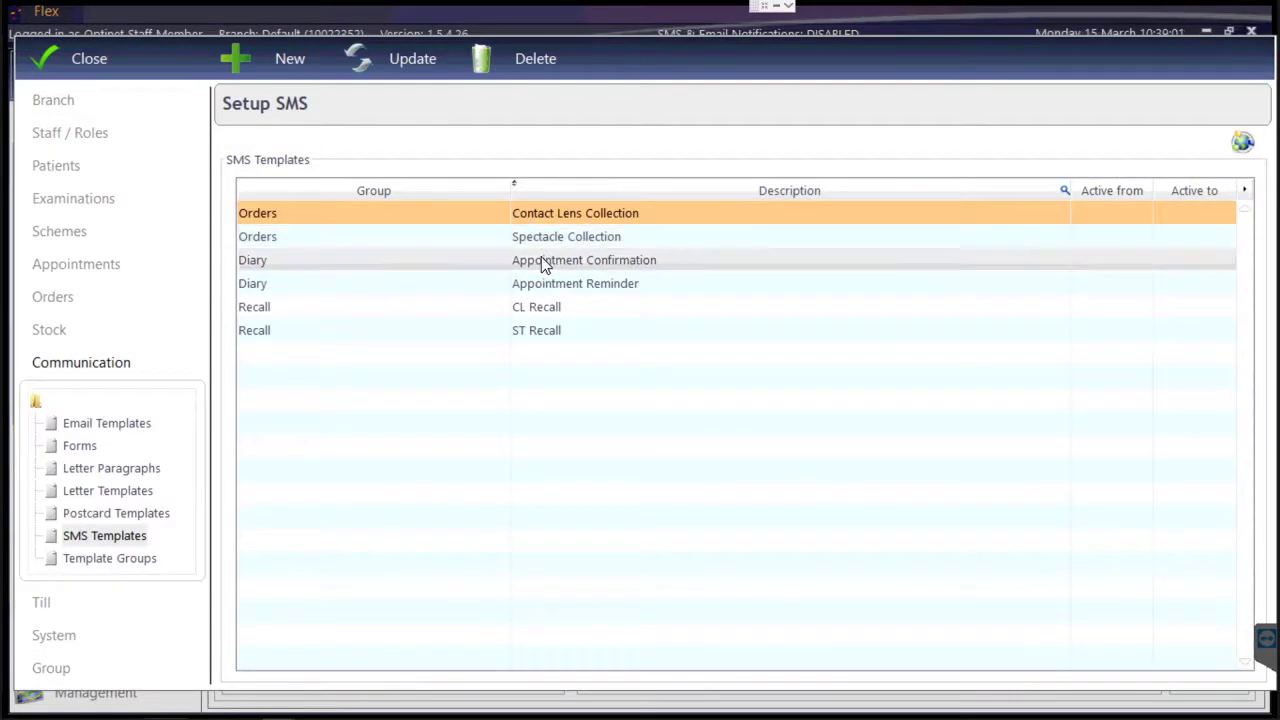
pyautogui.click(541, 258)
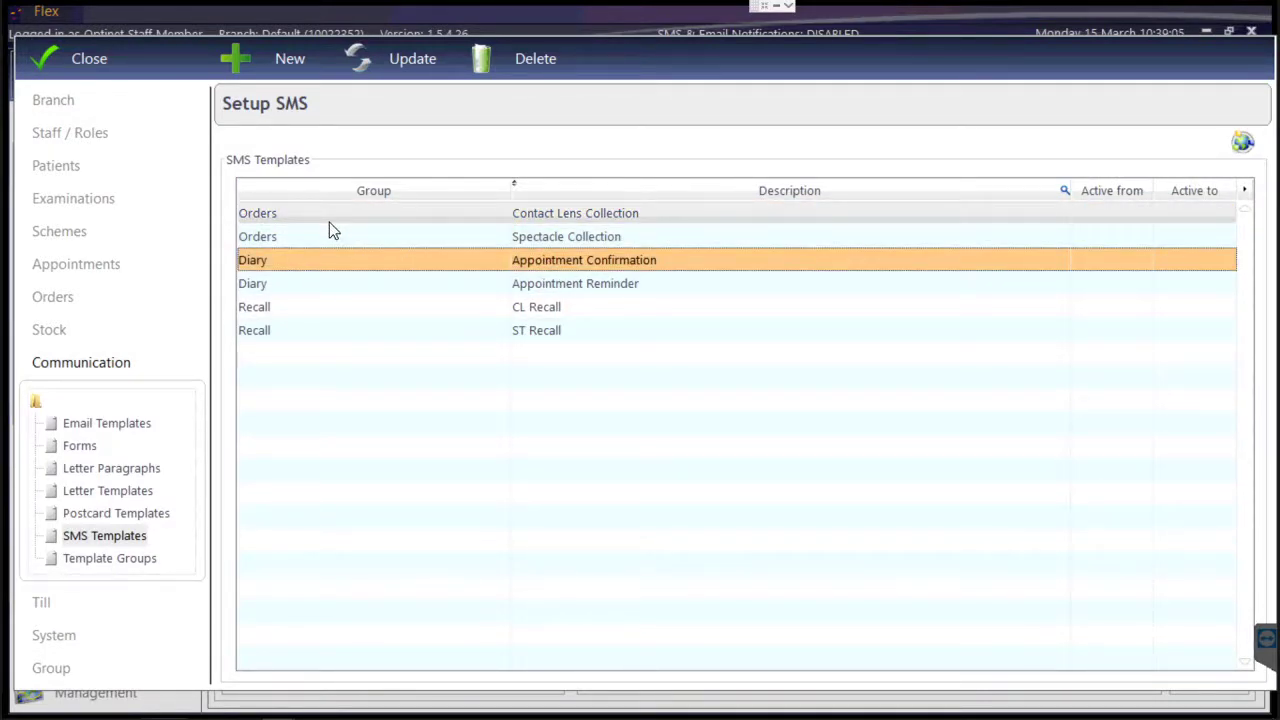
pyautogui.click(83, 204)
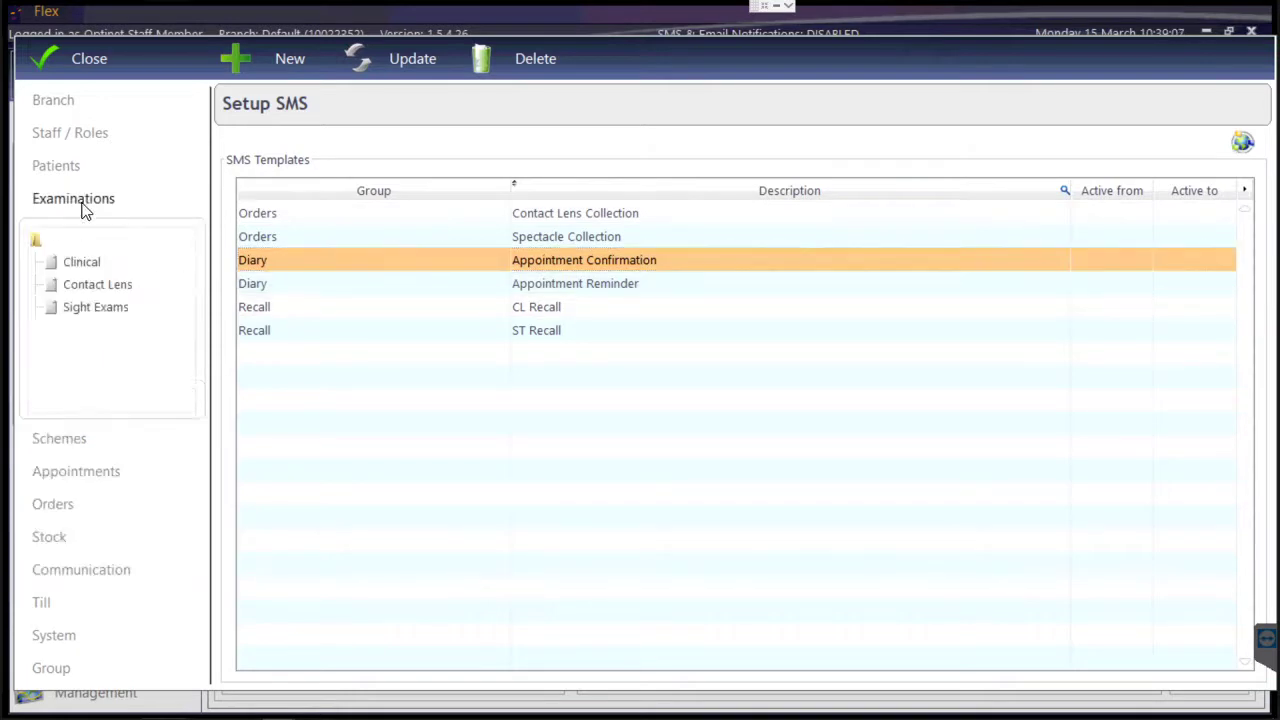
# In Sight Exams setup, add the recall category EXAMPLE and start a recall schedule entry for it.
pyautogui.click(92, 308)
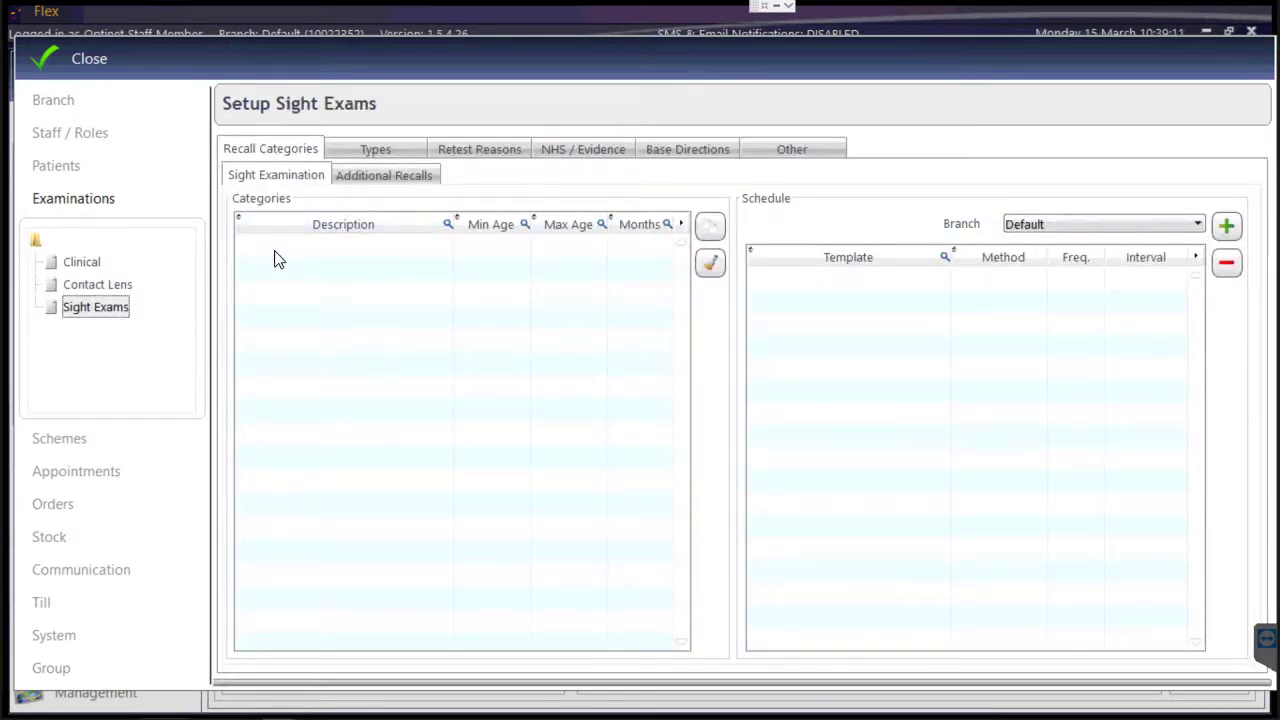
pyautogui.click(379, 182)
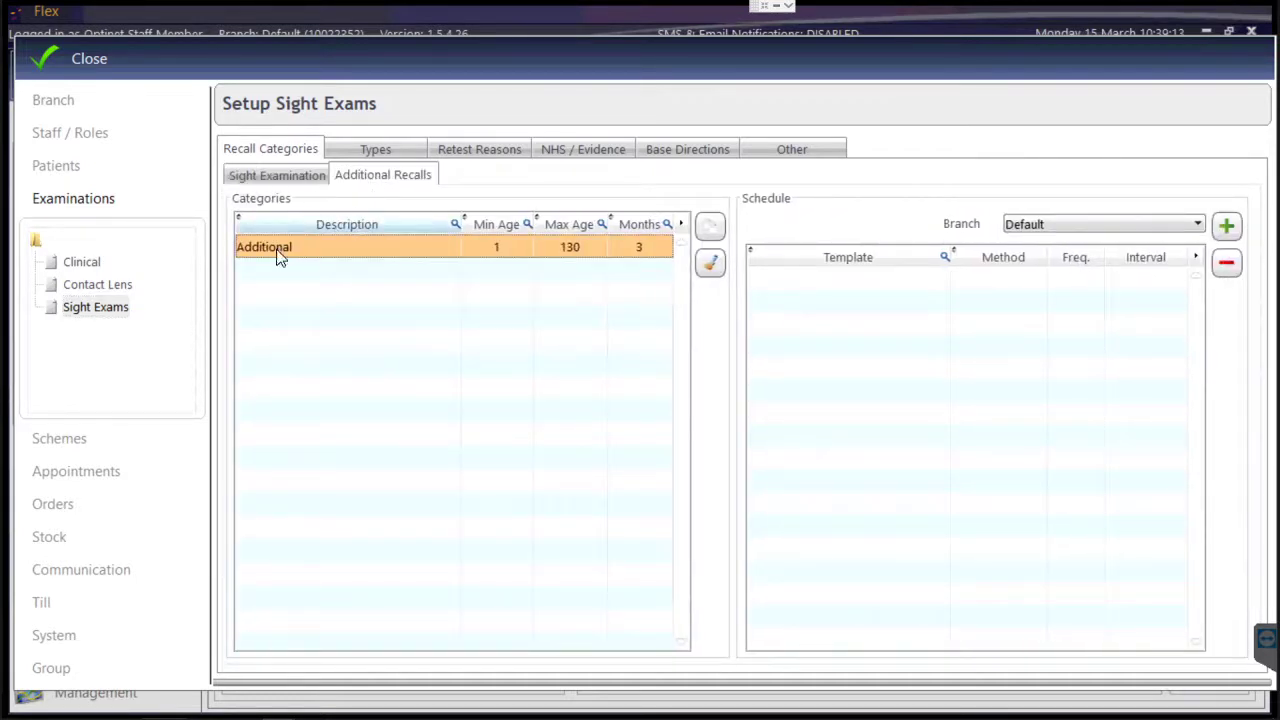
pyautogui.click(270, 176)
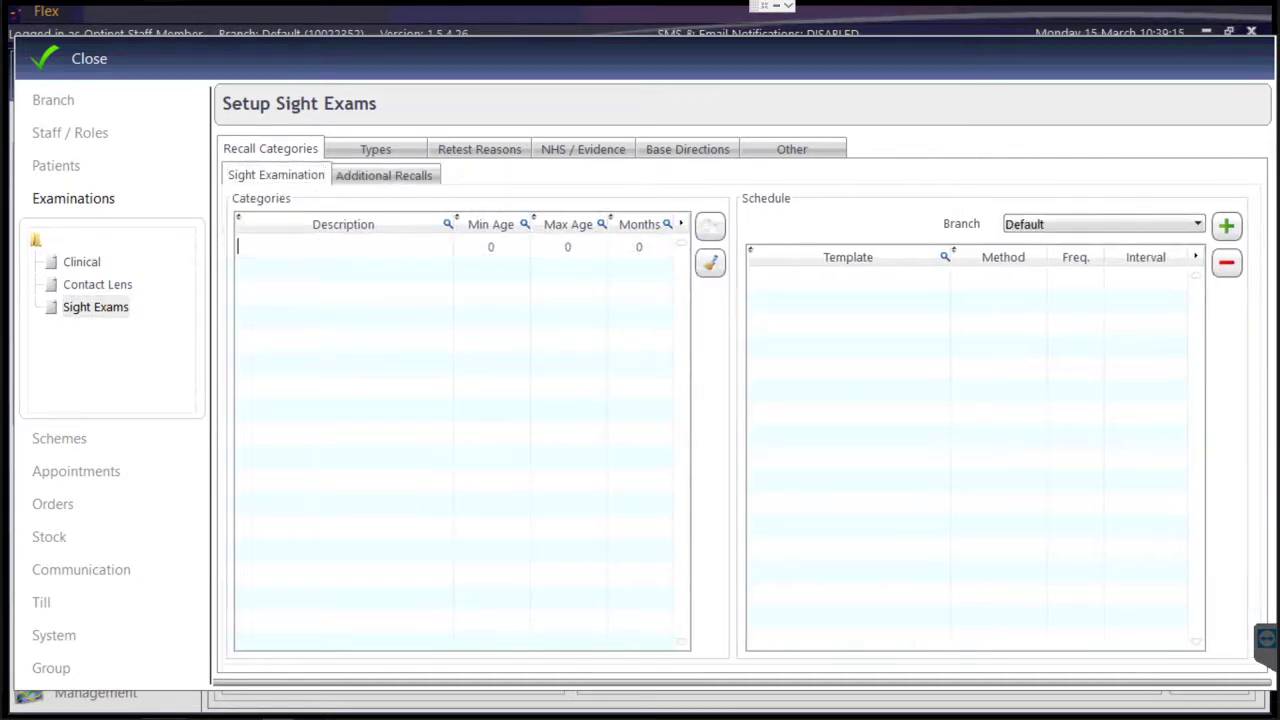
pyautogui.click(271, 257)
pyautogui.write('EXAMPLE')
pyautogui.press('Tab')
pyautogui.press('Tab')
pyautogui.click(1227, 228)
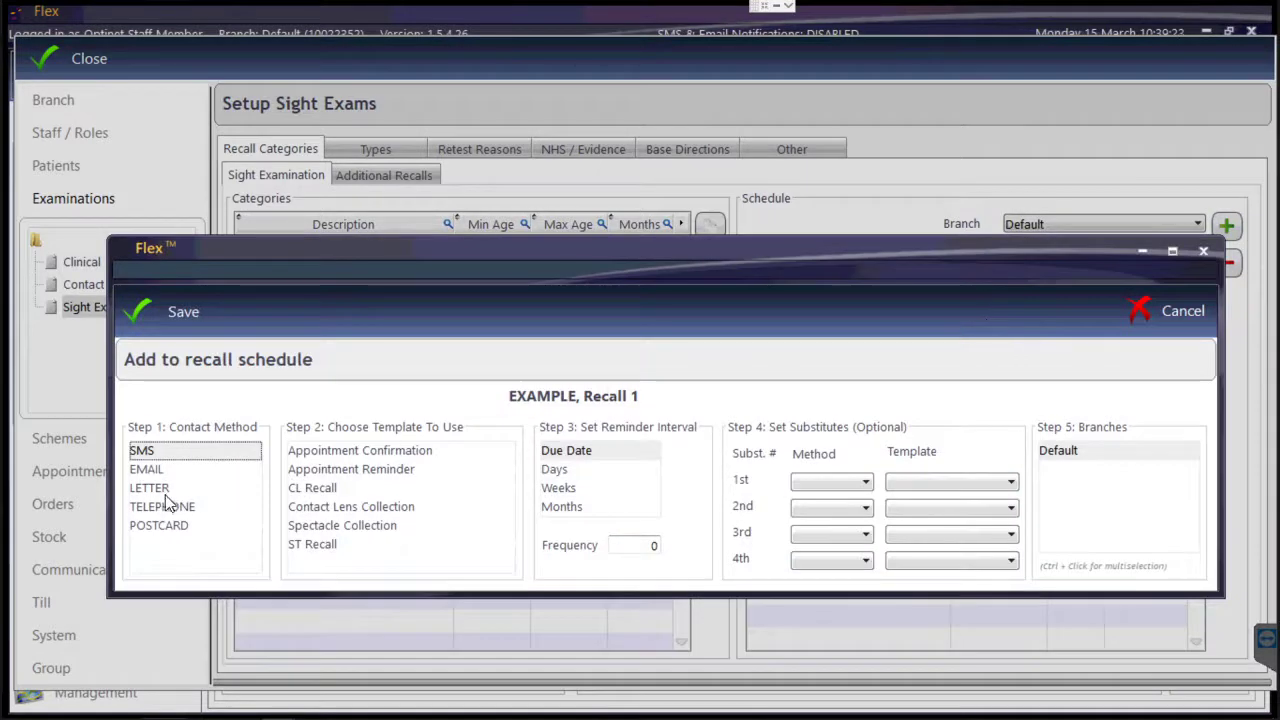
# Schedule an ST Recall SMS at Due Date with a LETTER substitute using Rem1, and save it.
pyautogui.click(318, 549)
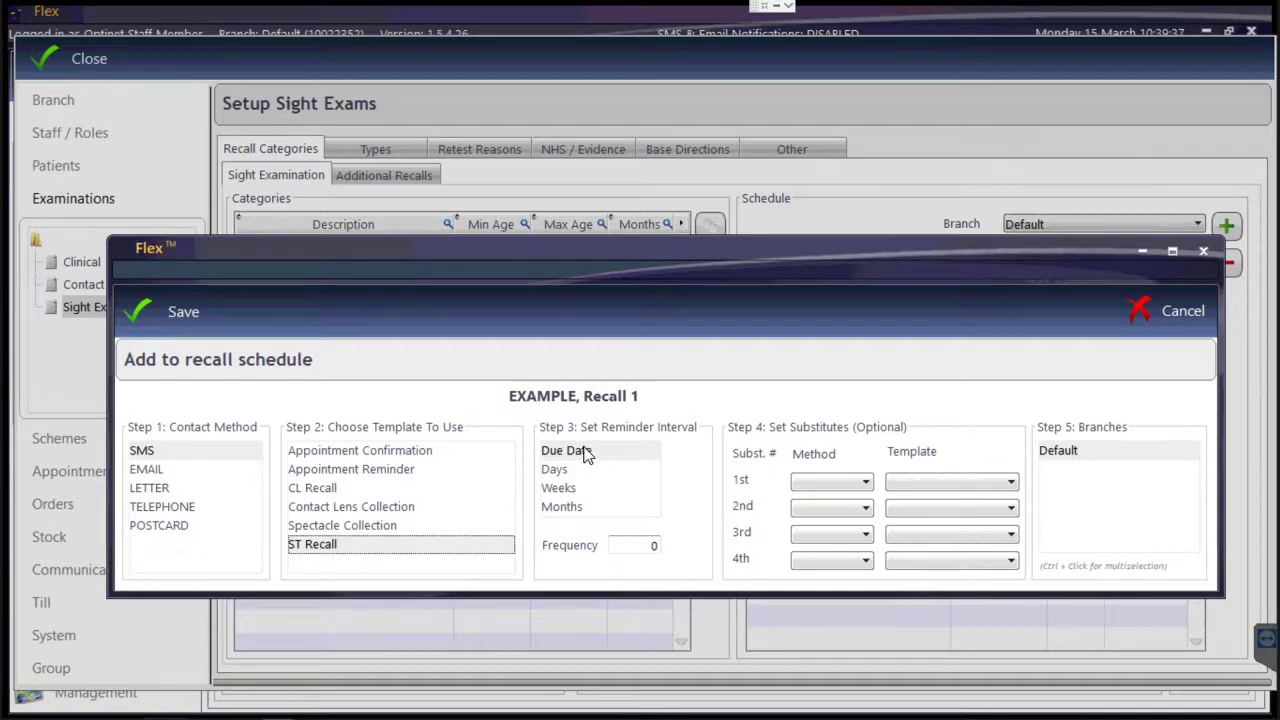
pyautogui.click(566, 451)
pyautogui.click(826, 482)
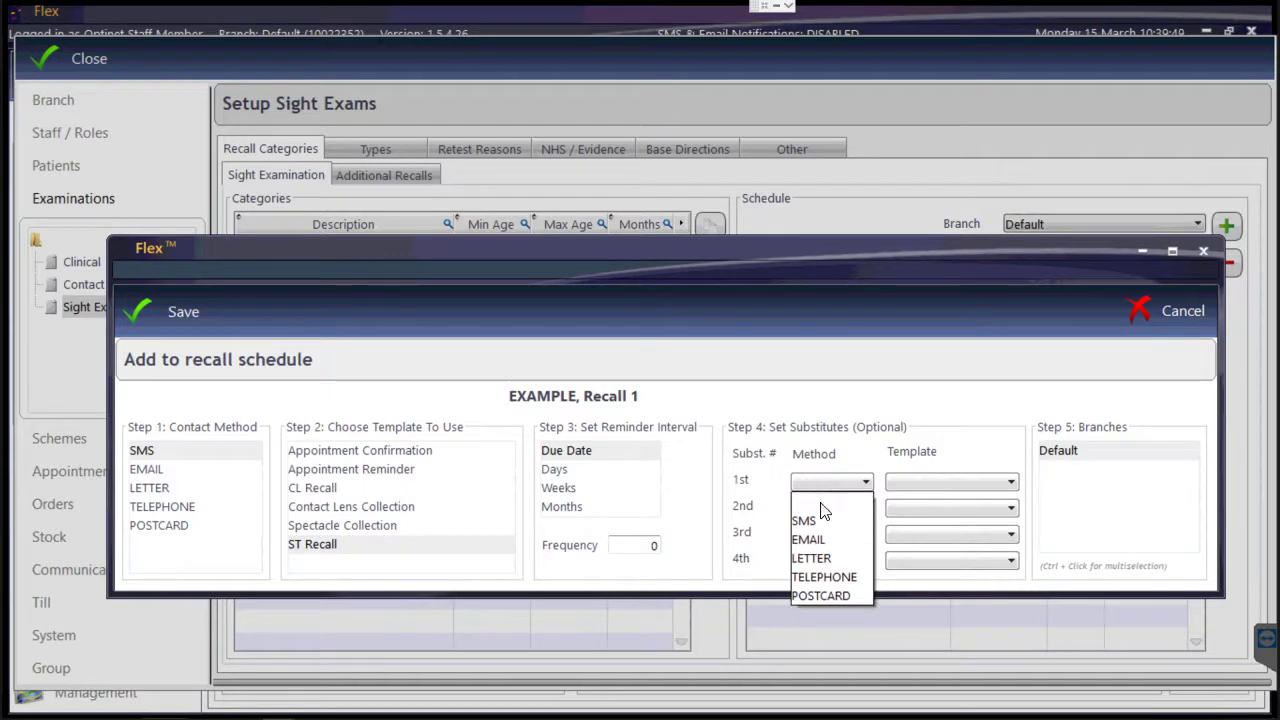
pyautogui.click(820, 558)
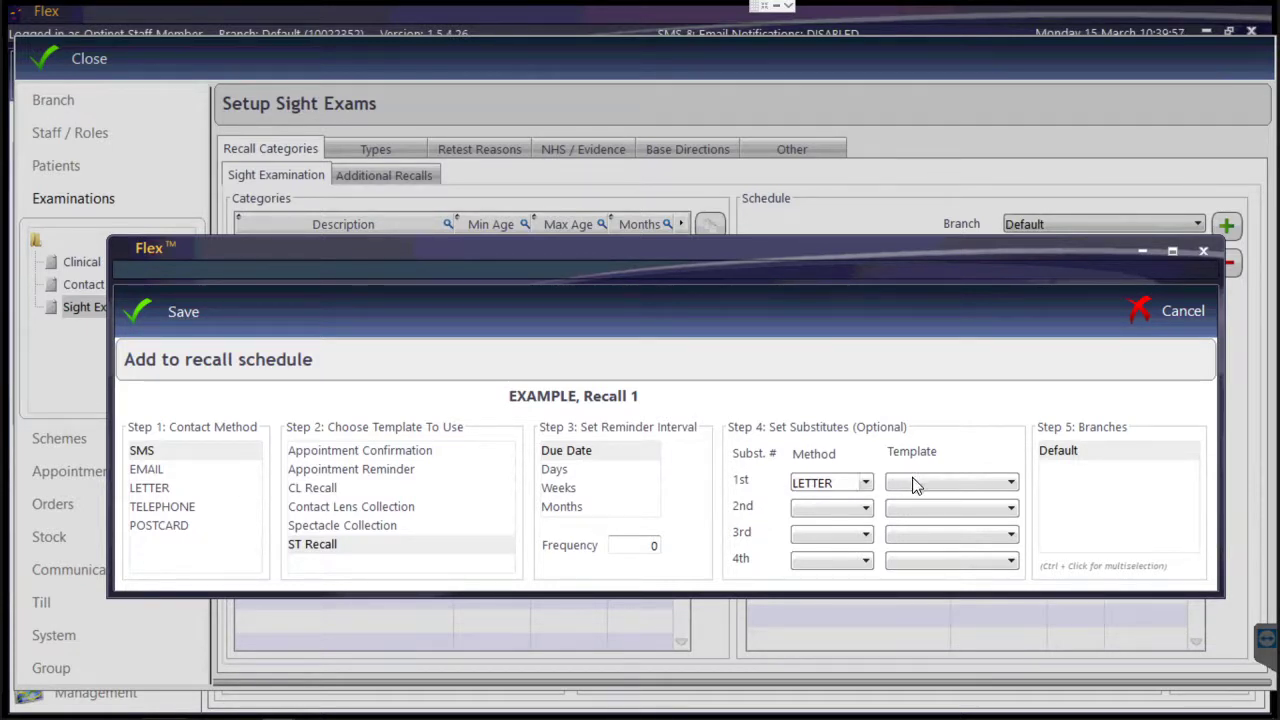
pyautogui.click(960, 482)
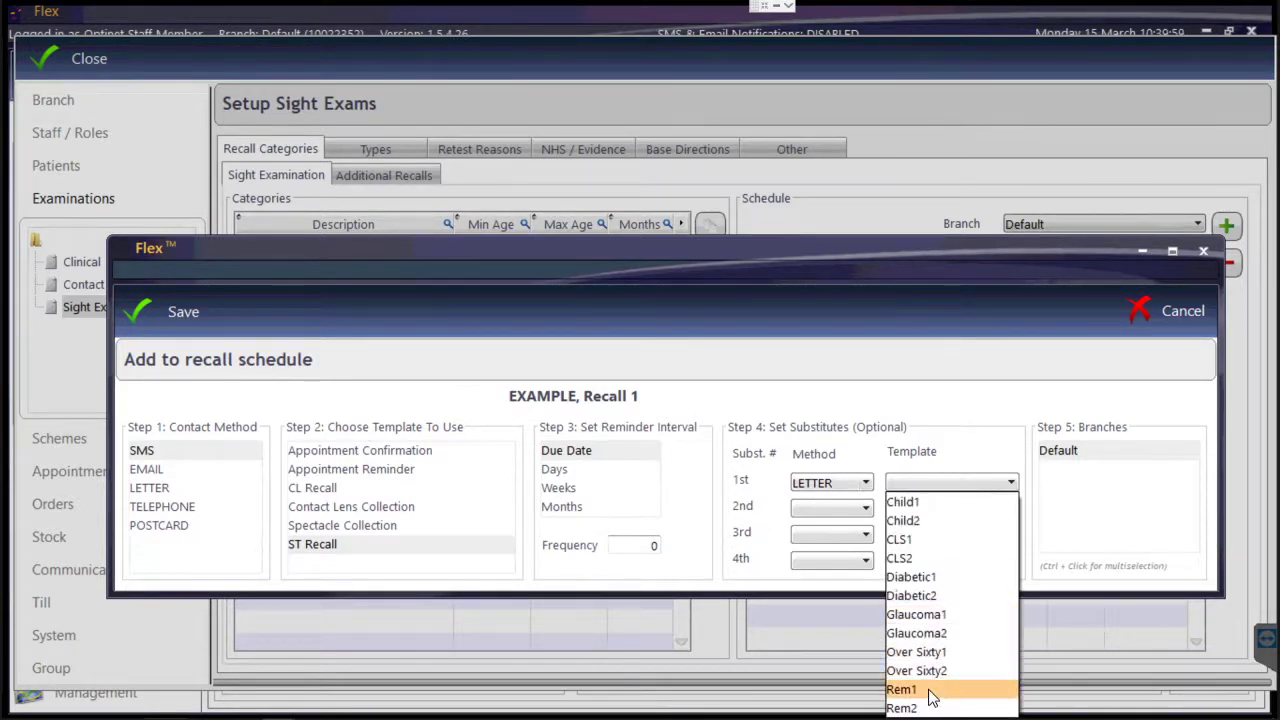
pyautogui.click(930, 690)
pyautogui.click(170, 312)
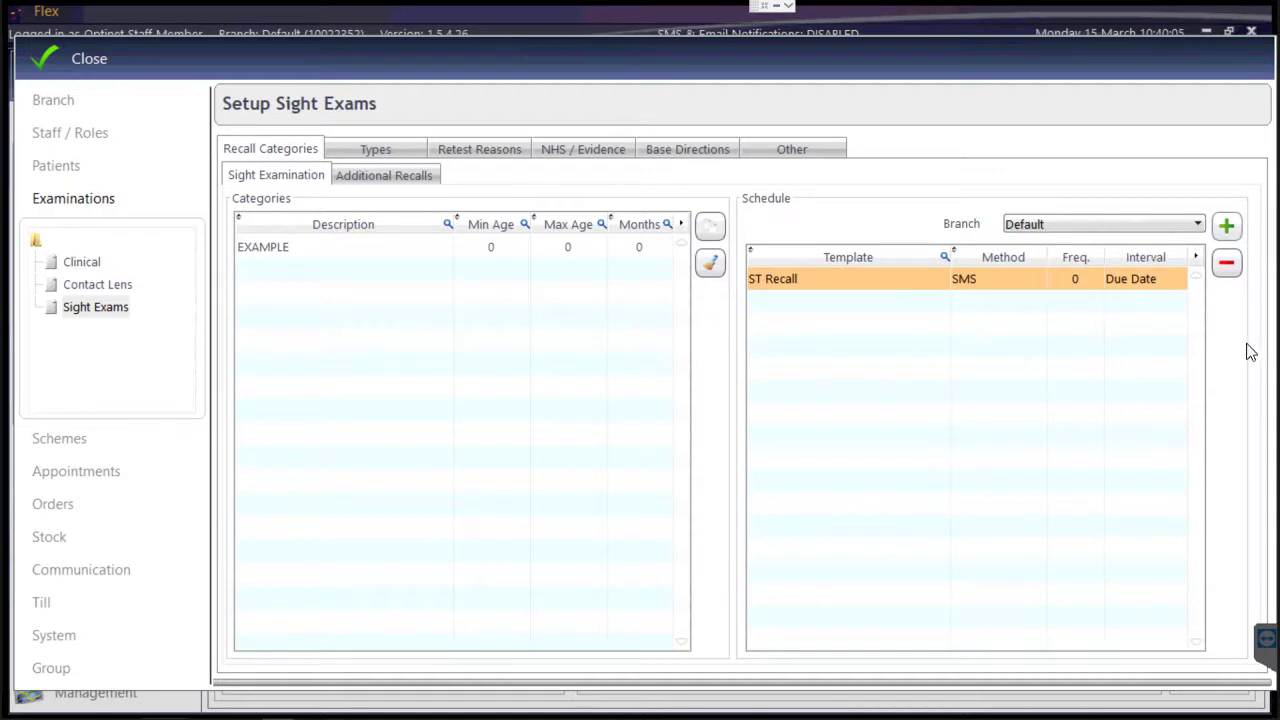
# For Spectacle orders, add a status row named 'Px Notified' with the Px Notified flag ticked.
pyautogui.moveTo(851, 279)
pyautogui.click(58, 512)
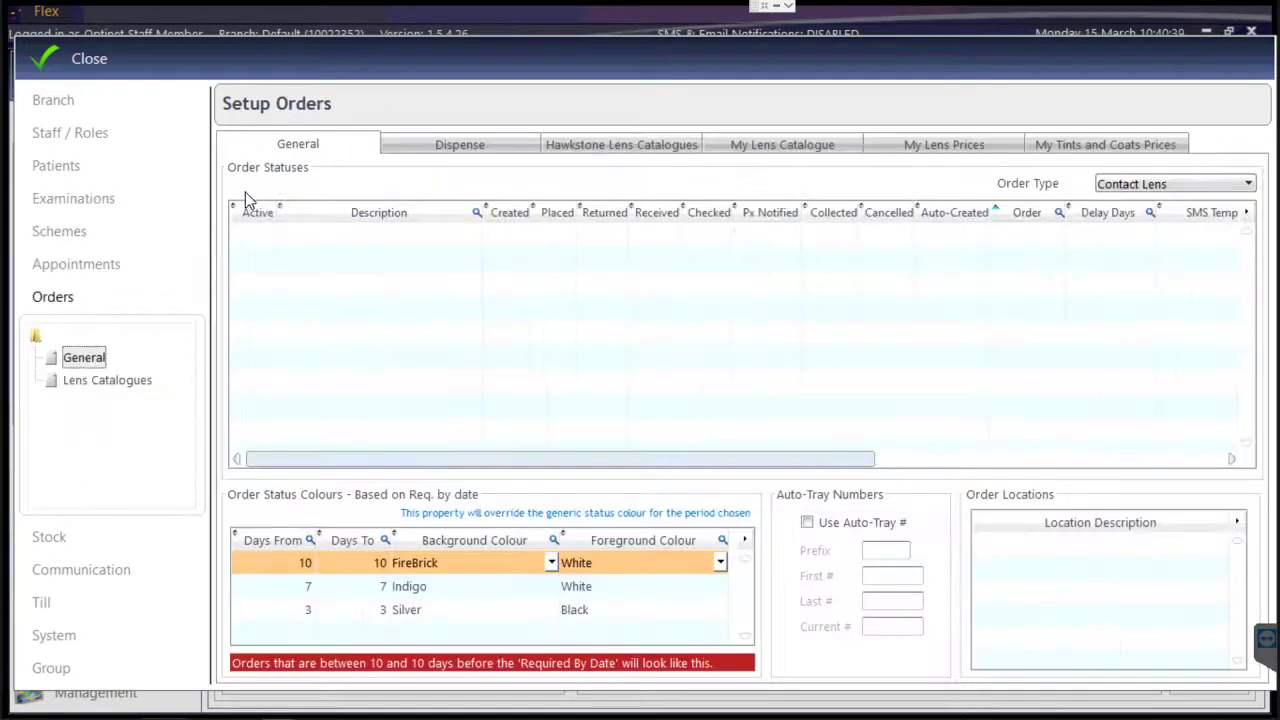
pyautogui.click(1139, 188)
pyautogui.click(1137, 217)
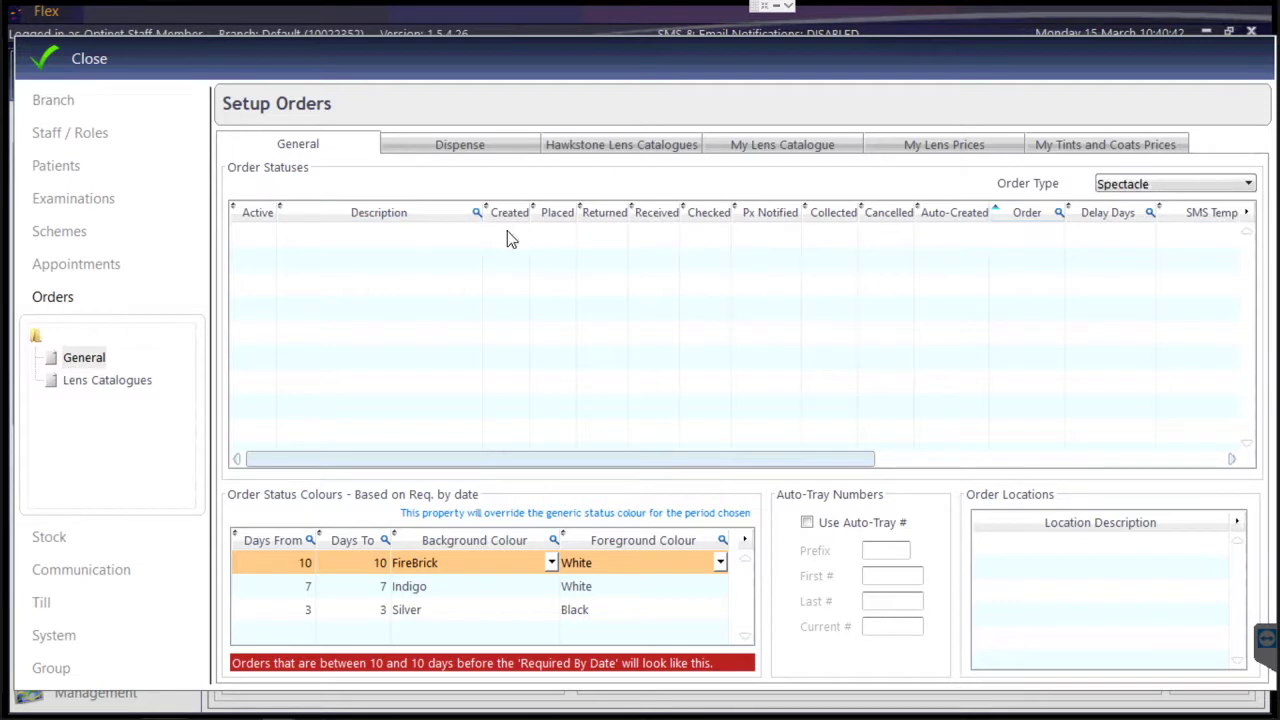
pyautogui.click(381, 238)
pyautogui.write('Px Notified')
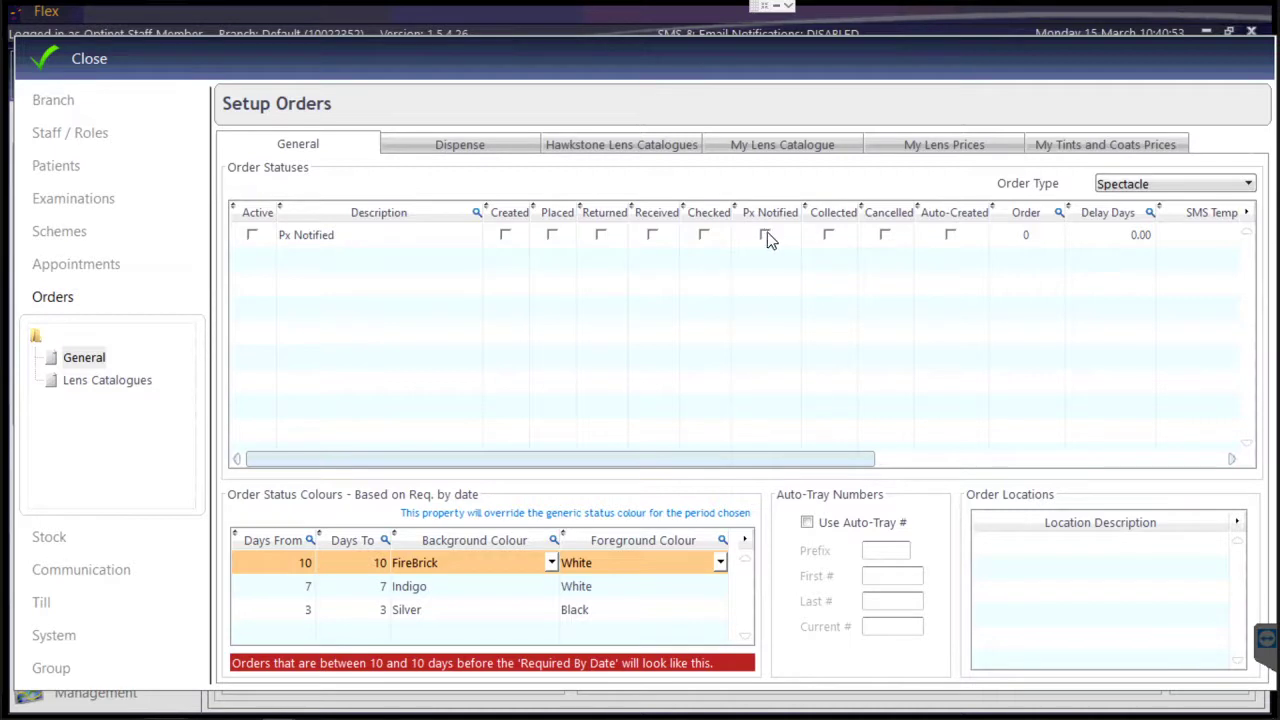
pyautogui.click(765, 234)
# Review the Px Notified row's SMS template, colour, letter template and delay columns, then close setup.
pyautogui.moveTo(870, 460); pyautogui.dragTo(1119, 468)
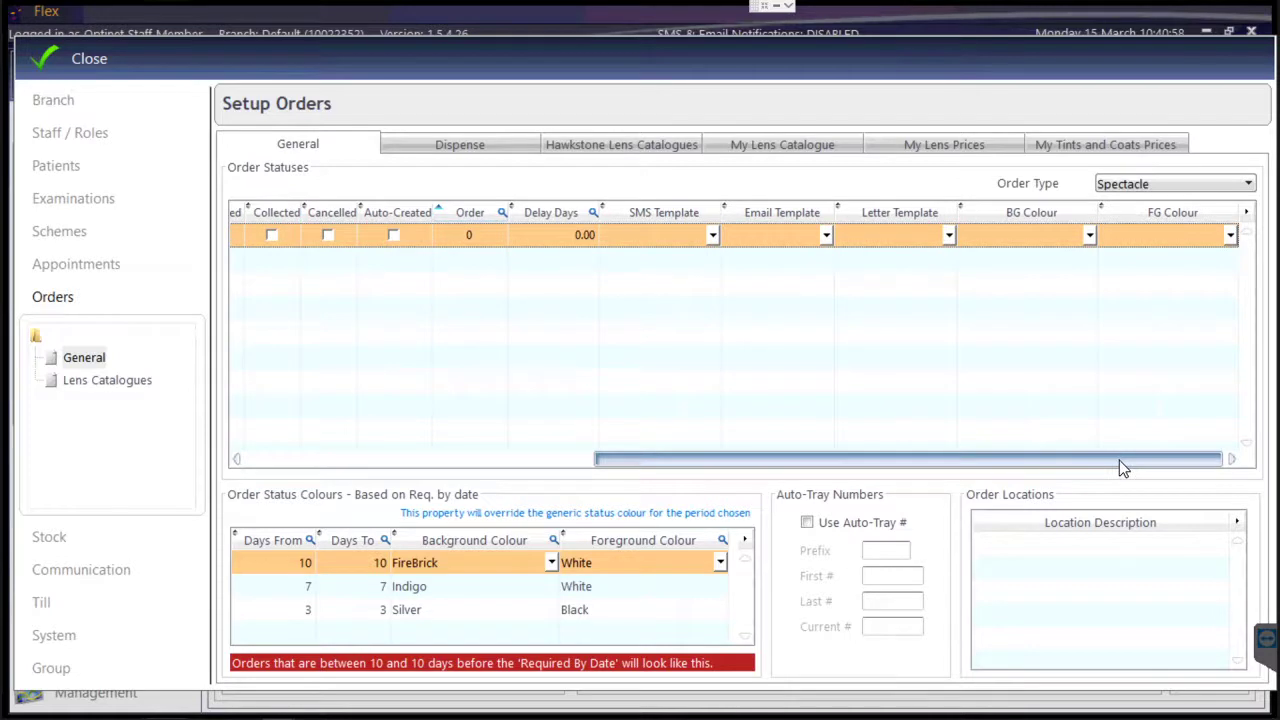
pyautogui.click(663, 240)
pyautogui.click(665, 240)
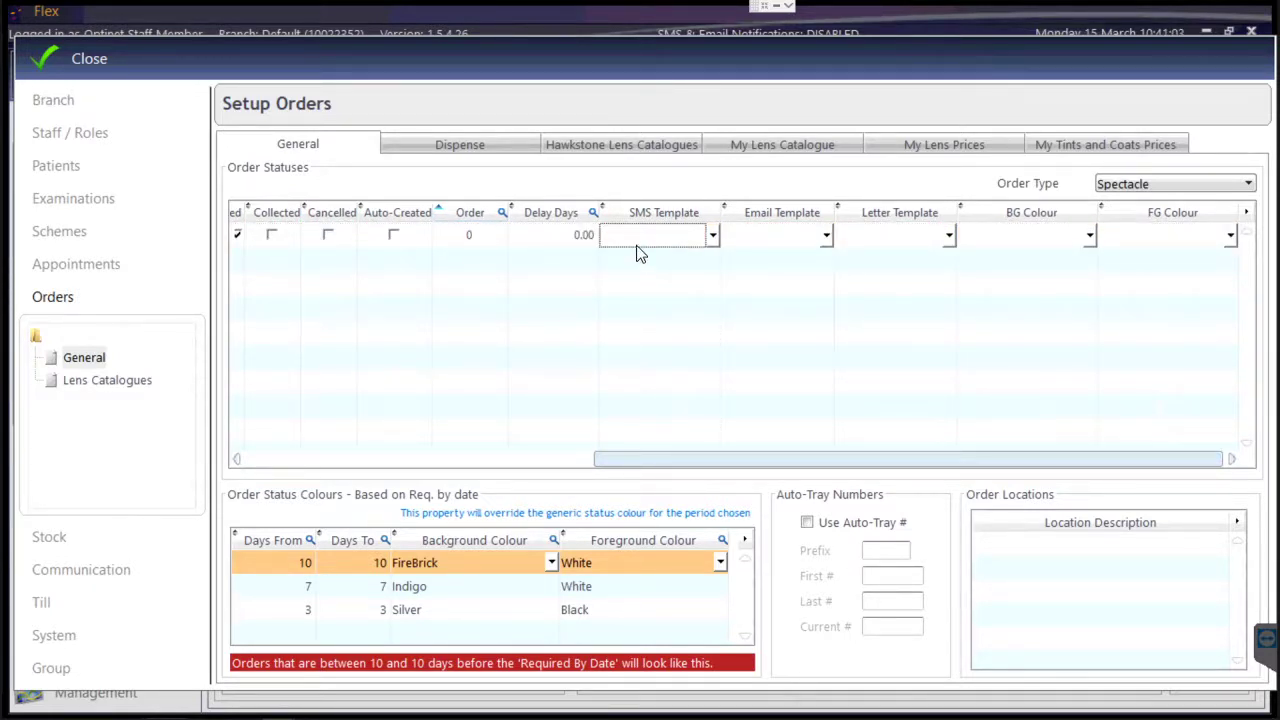
pyautogui.click(383, 458)
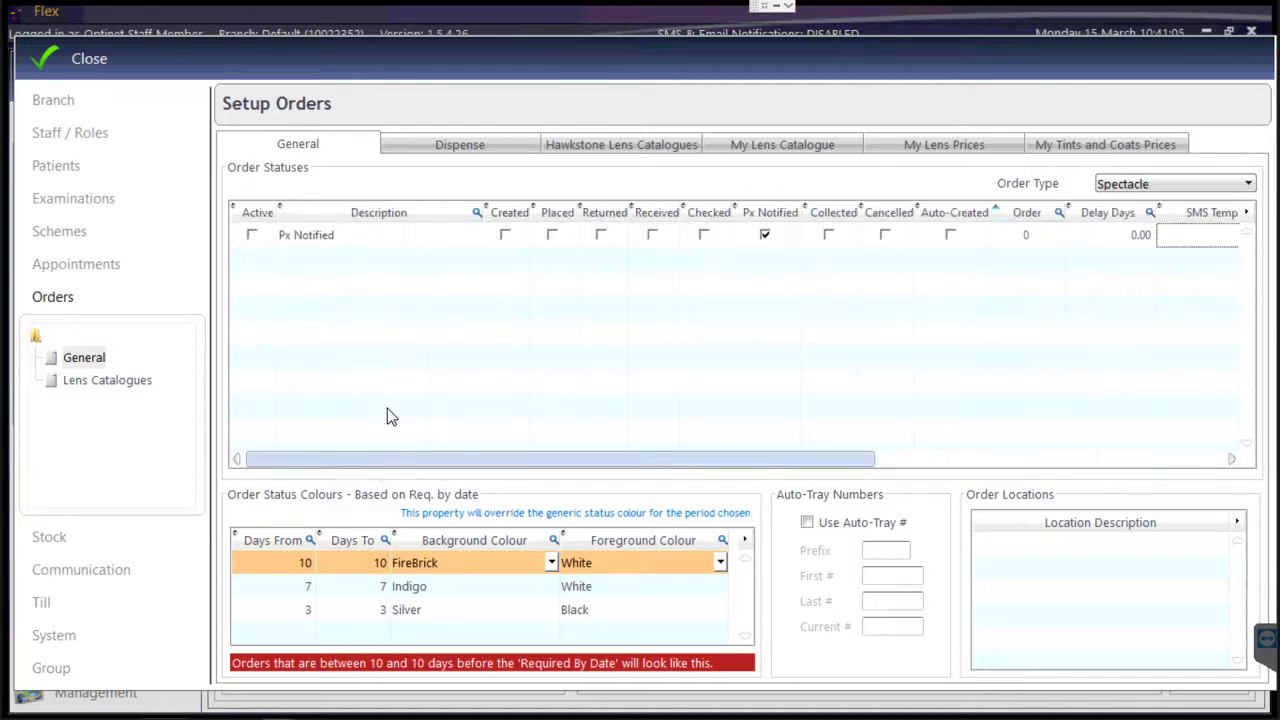
pyautogui.click(356, 258)
pyautogui.click(1236, 240)
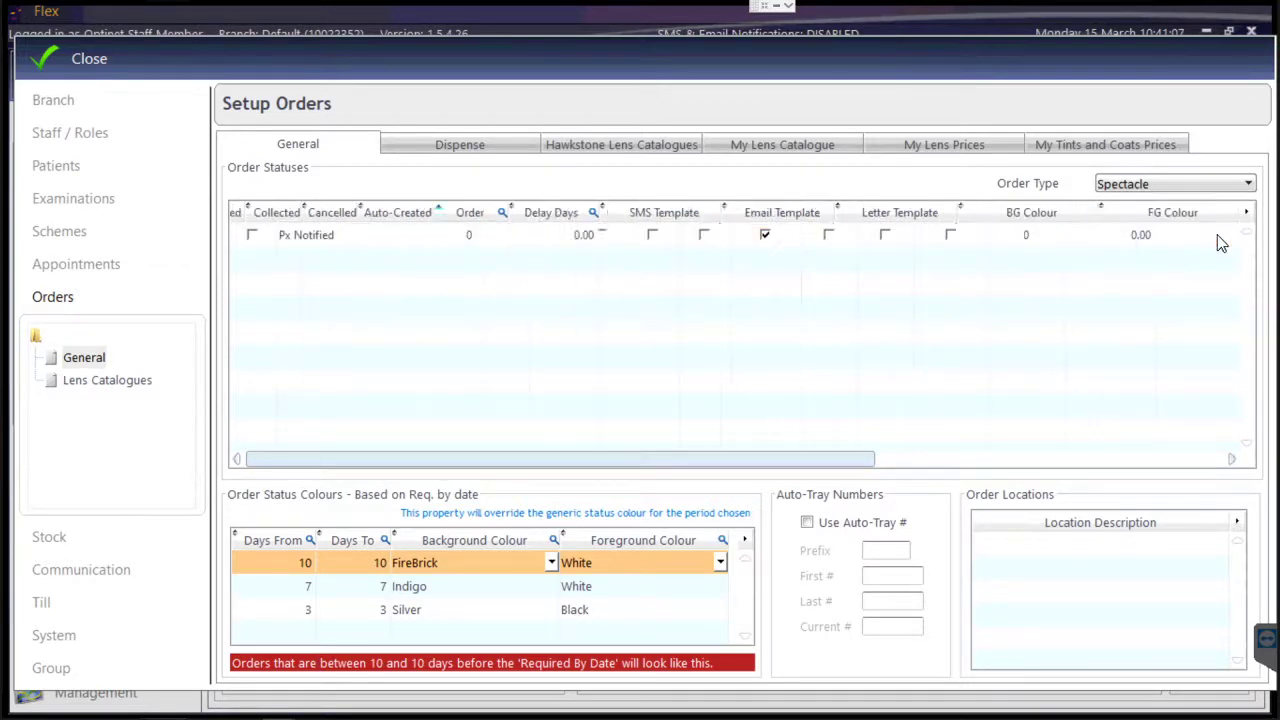
pyautogui.click(1230, 236)
pyautogui.click(1125, 240)
pyautogui.click(943, 236)
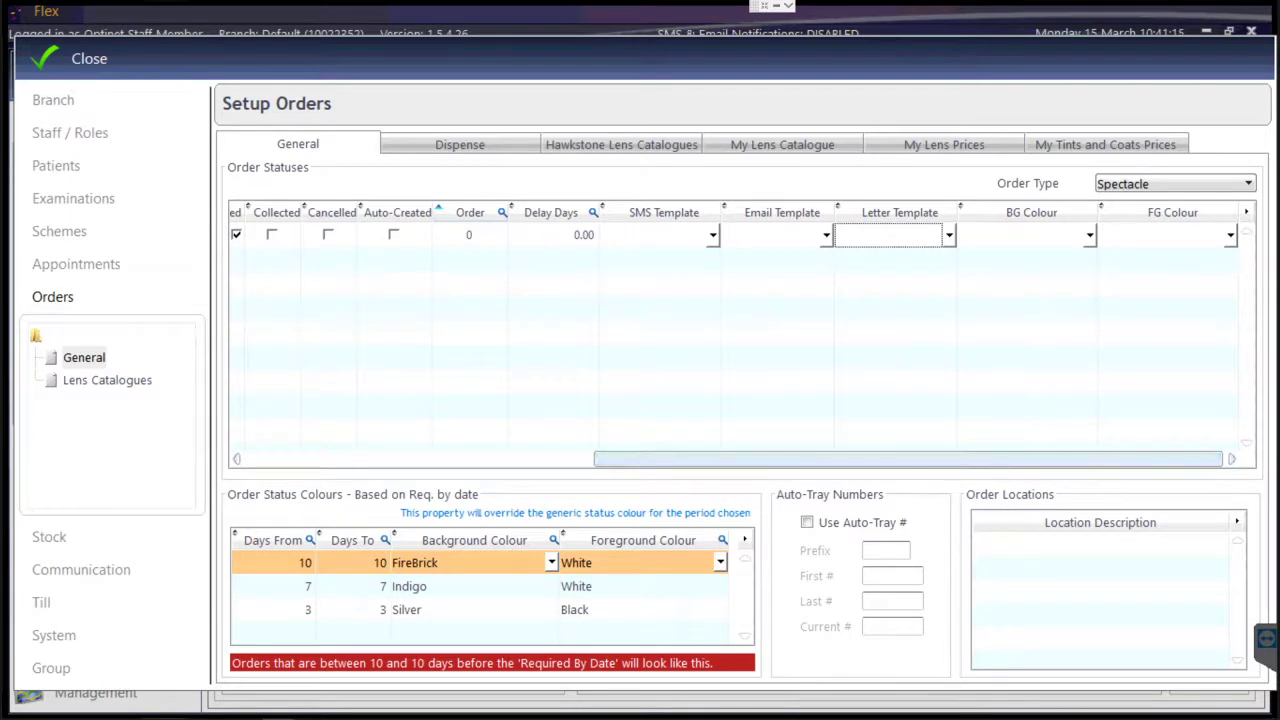
pyautogui.click(583, 234)
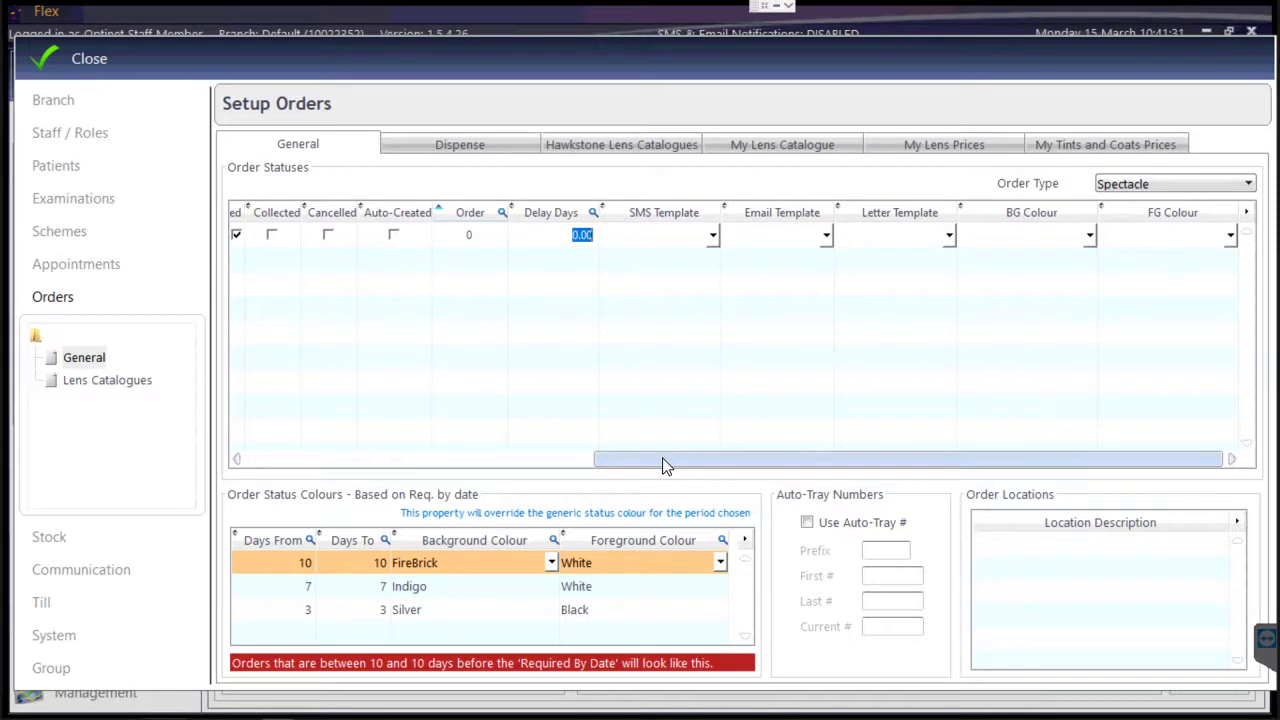
pyautogui.moveTo(662, 464); pyautogui.dragTo(317, 455)
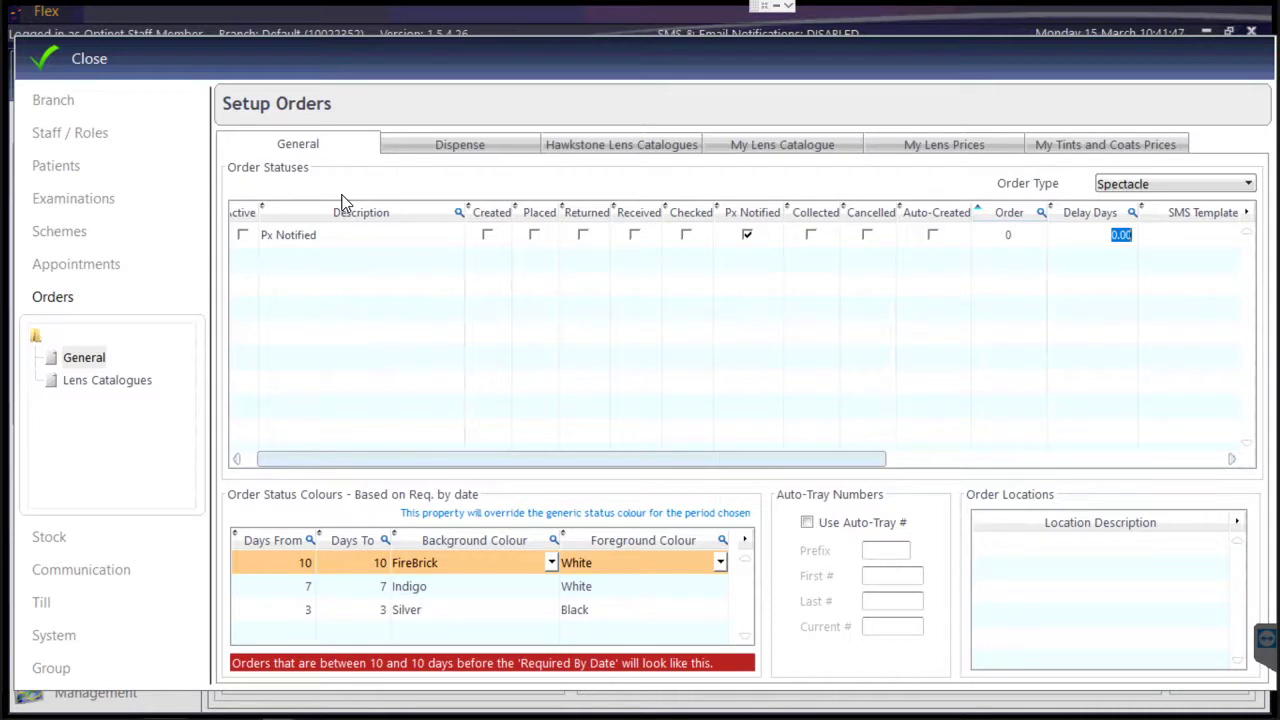
pyautogui.click(57, 45)
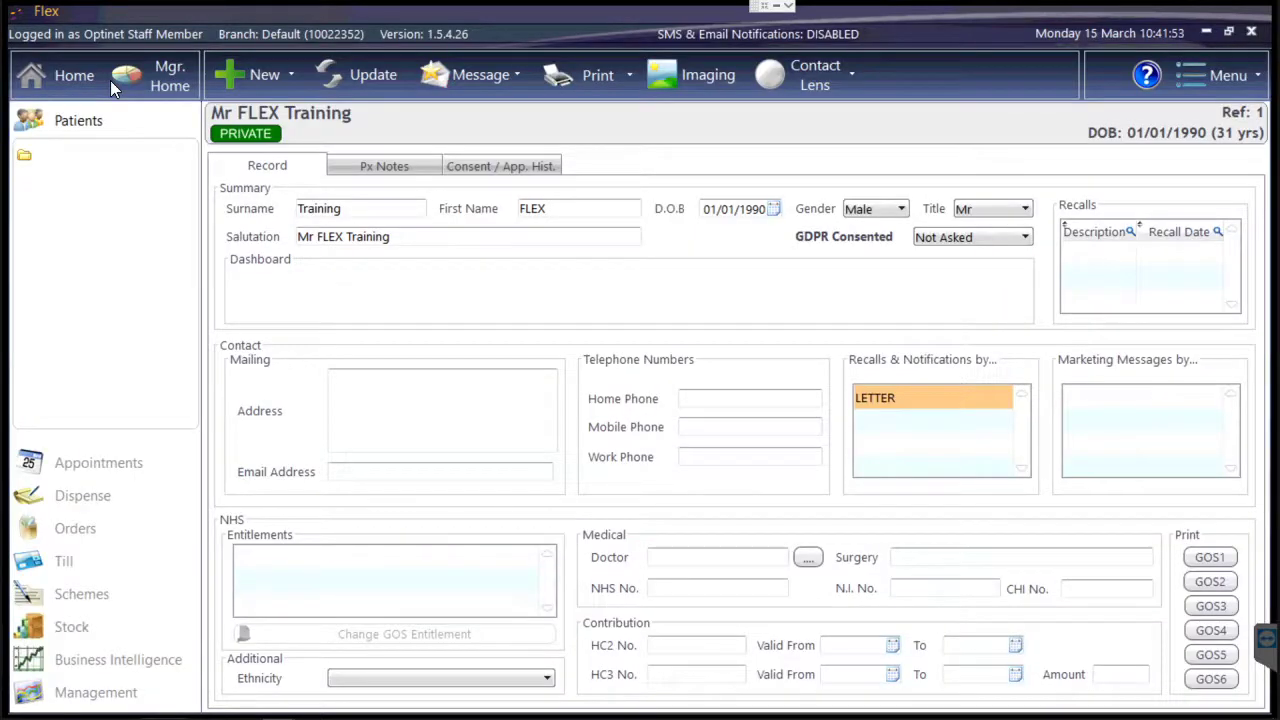
# From Home, search for patient 1 and open their record's details for editing.
pyautogui.click(34, 71)
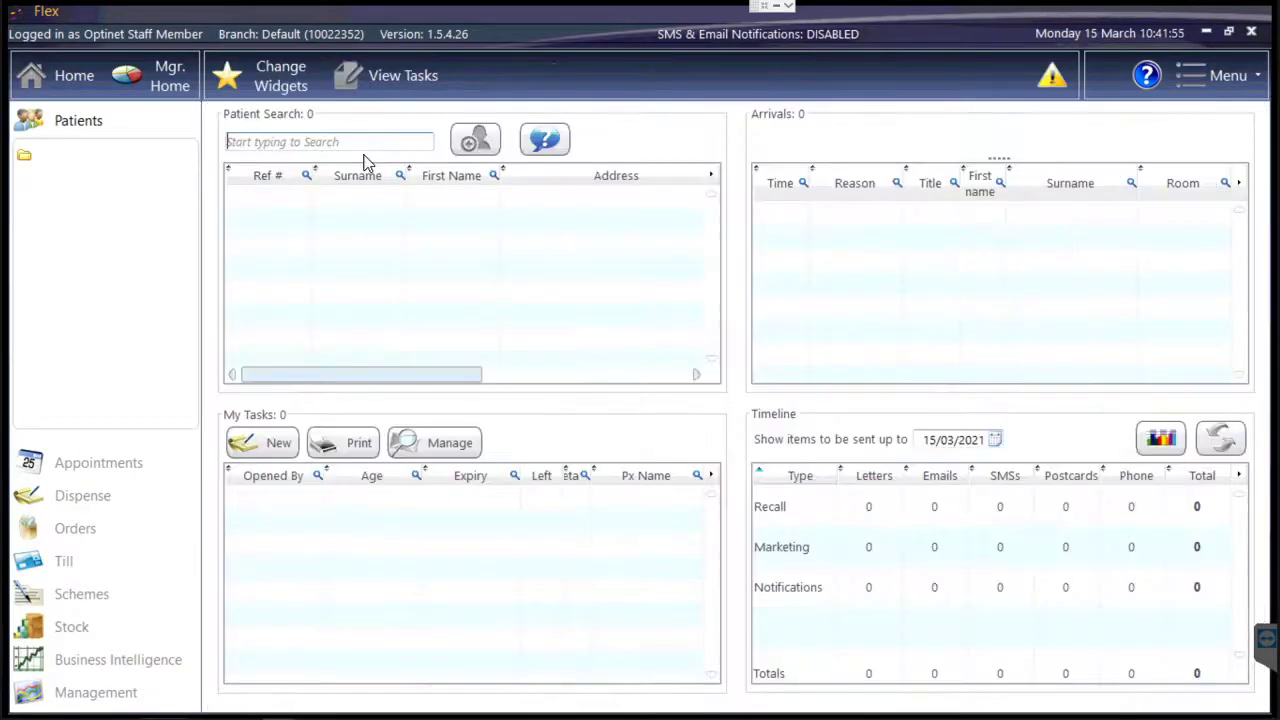
pyautogui.write('1')
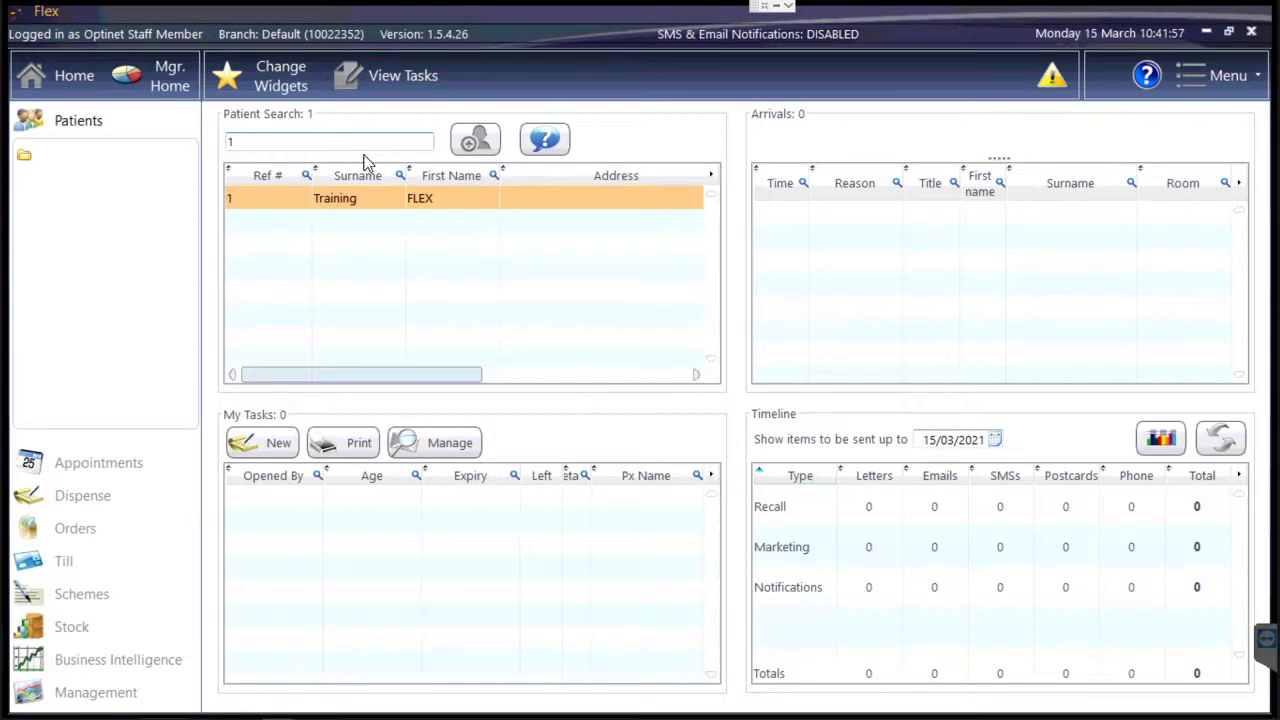
pyautogui.press('Return')
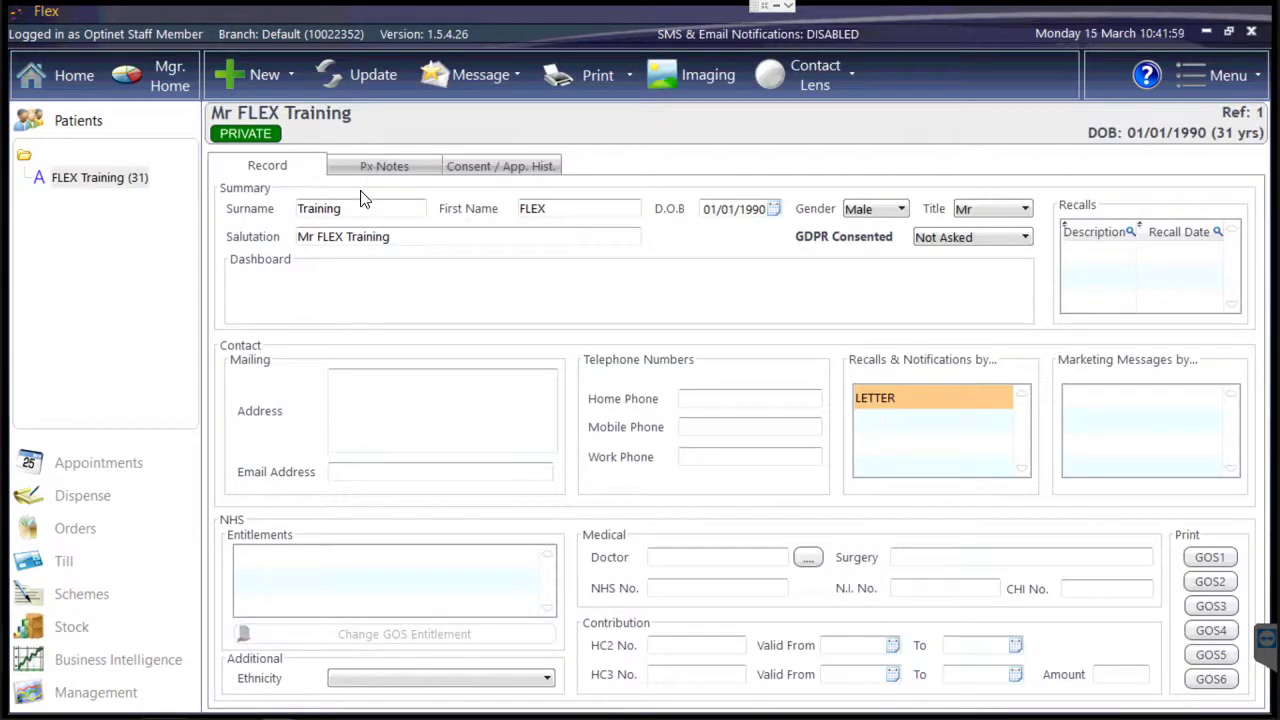
pyautogui.click(346, 81)
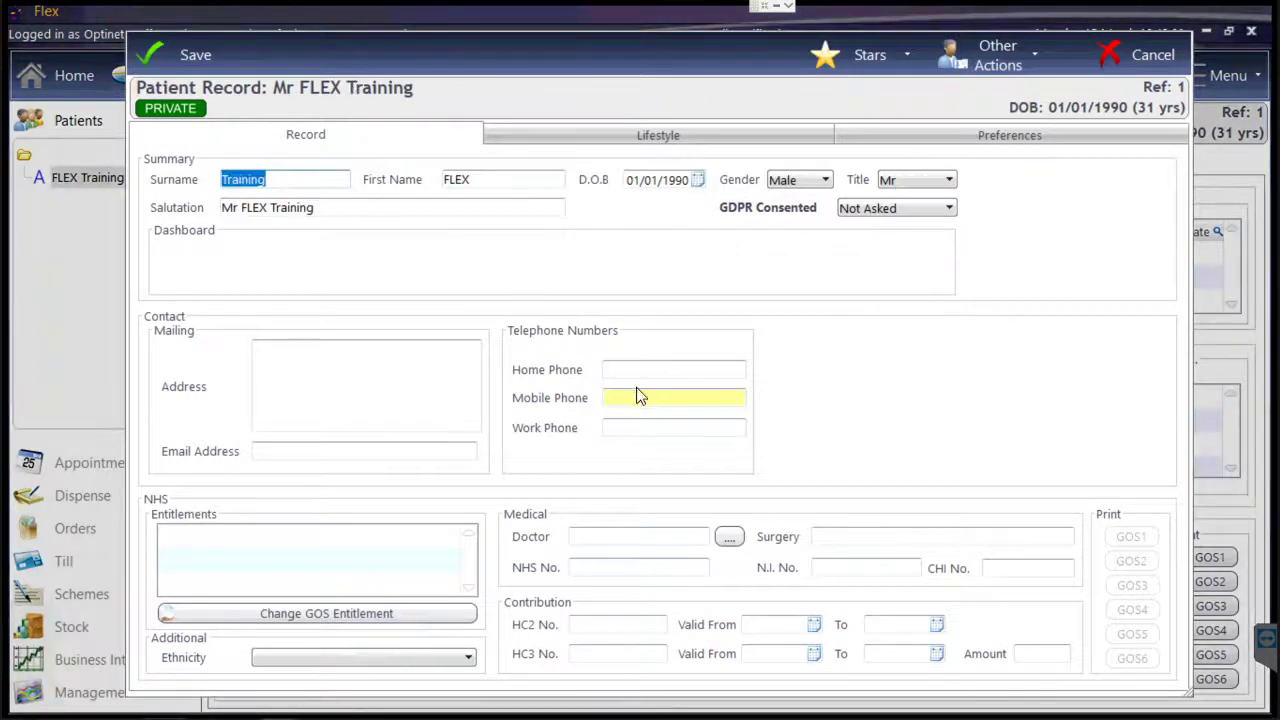
# Enter the patient's mobile phone number in the Mobile Phone field.
pyautogui.click(637, 396)
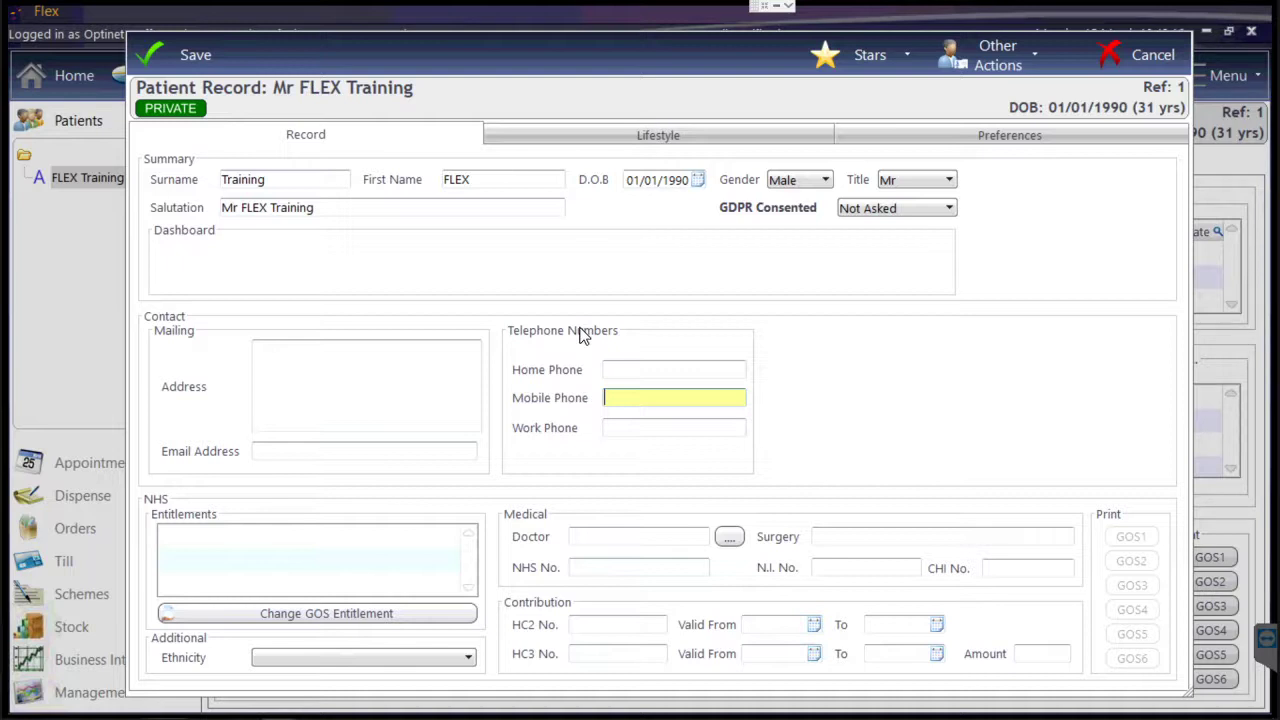
pyautogui.press('Tab')
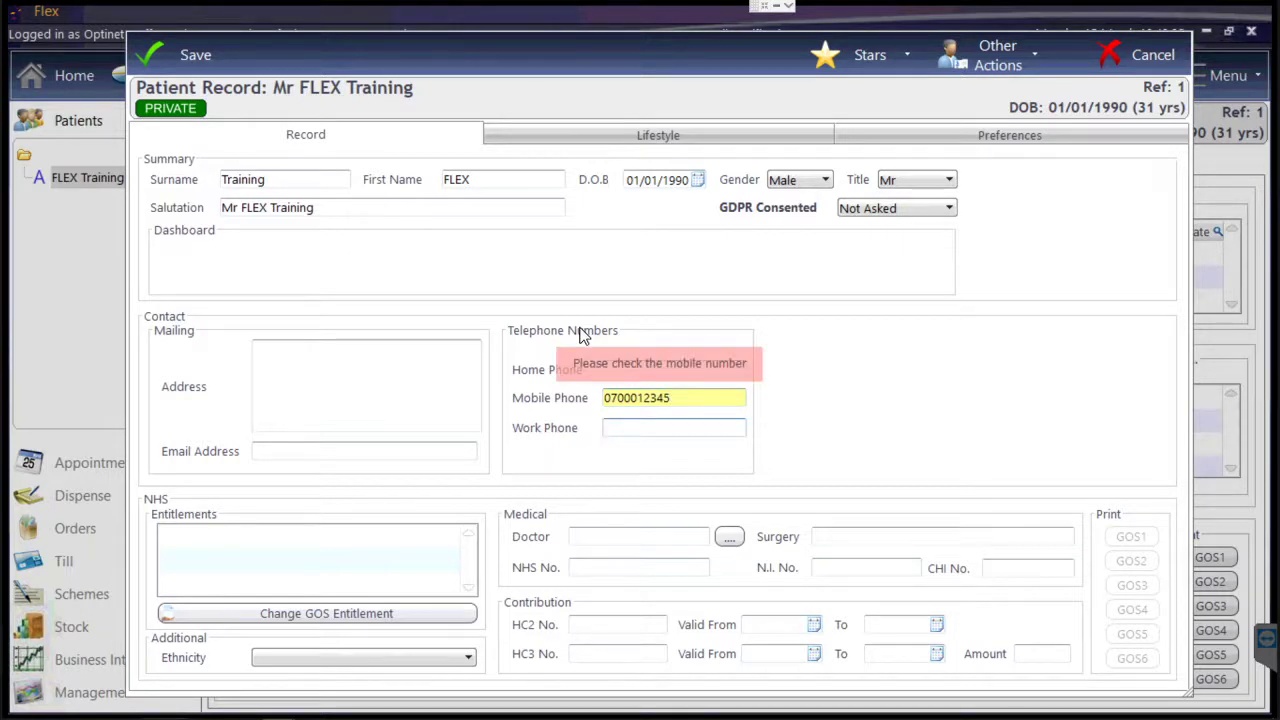
pyautogui.hotkey('shift', 'Tab')
pyautogui.click(671, 398)
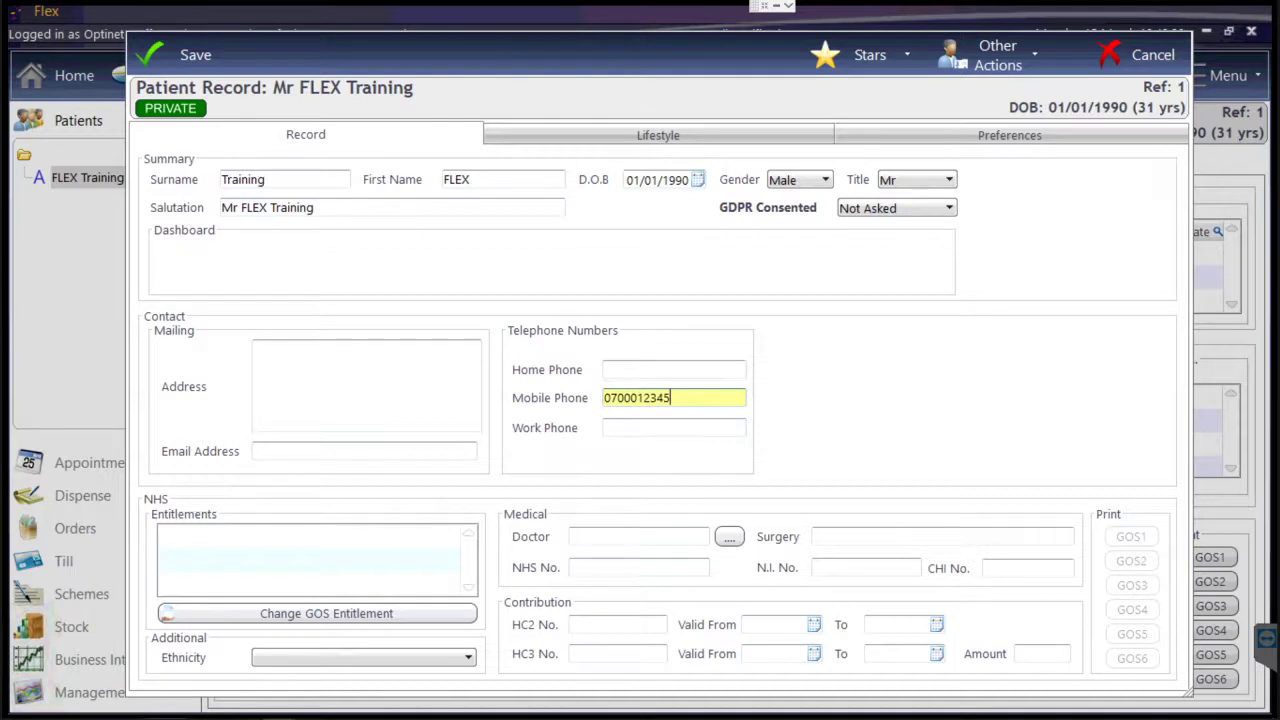
pyautogui.write('6')
# Save the details, accept updating the reminders timeline, and reopen the record for editing.
pyautogui.moveTo(517, 75); pyautogui.dragTo(616, 591)
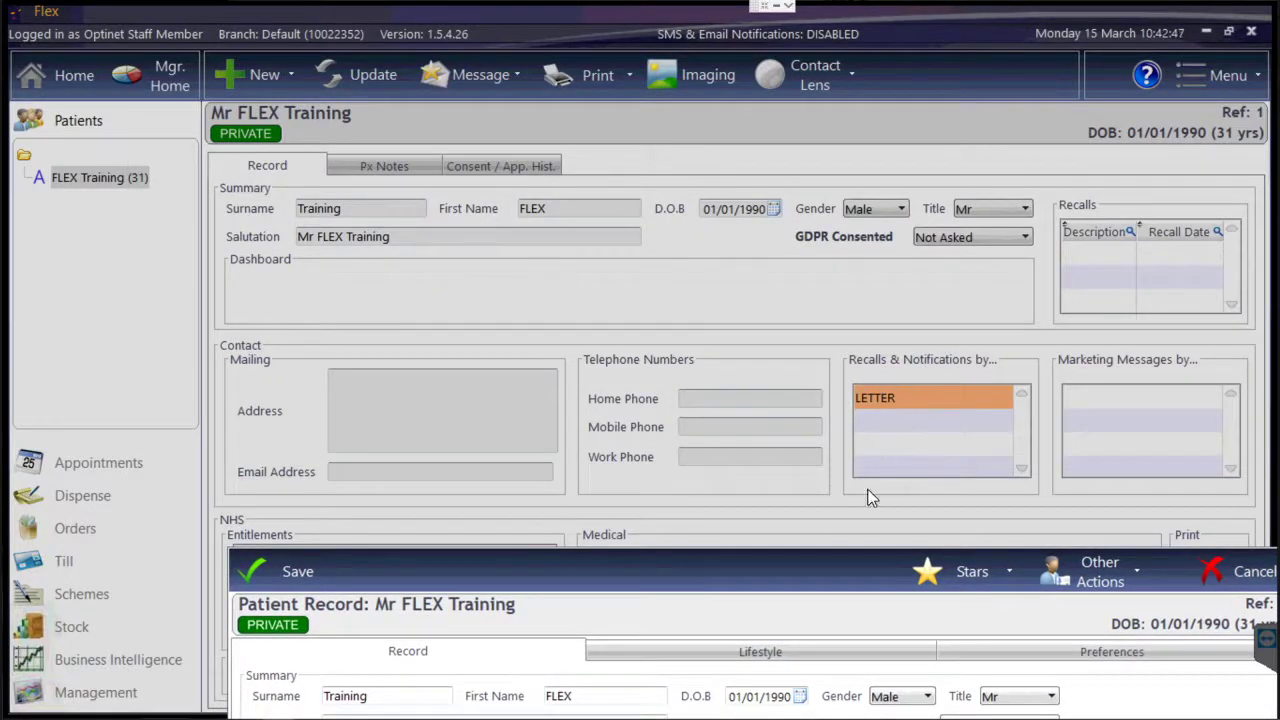
pyautogui.moveTo(795, 577); pyautogui.dragTo(700, 51)
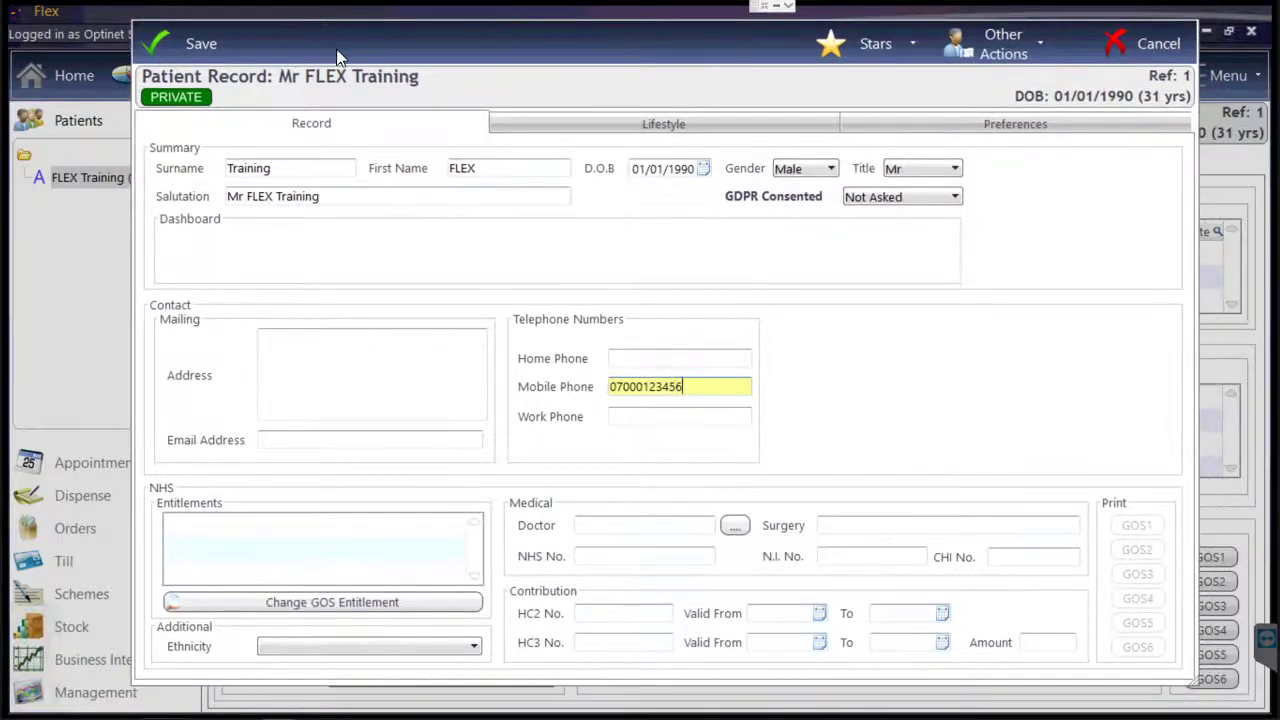
pyautogui.click(201, 45)
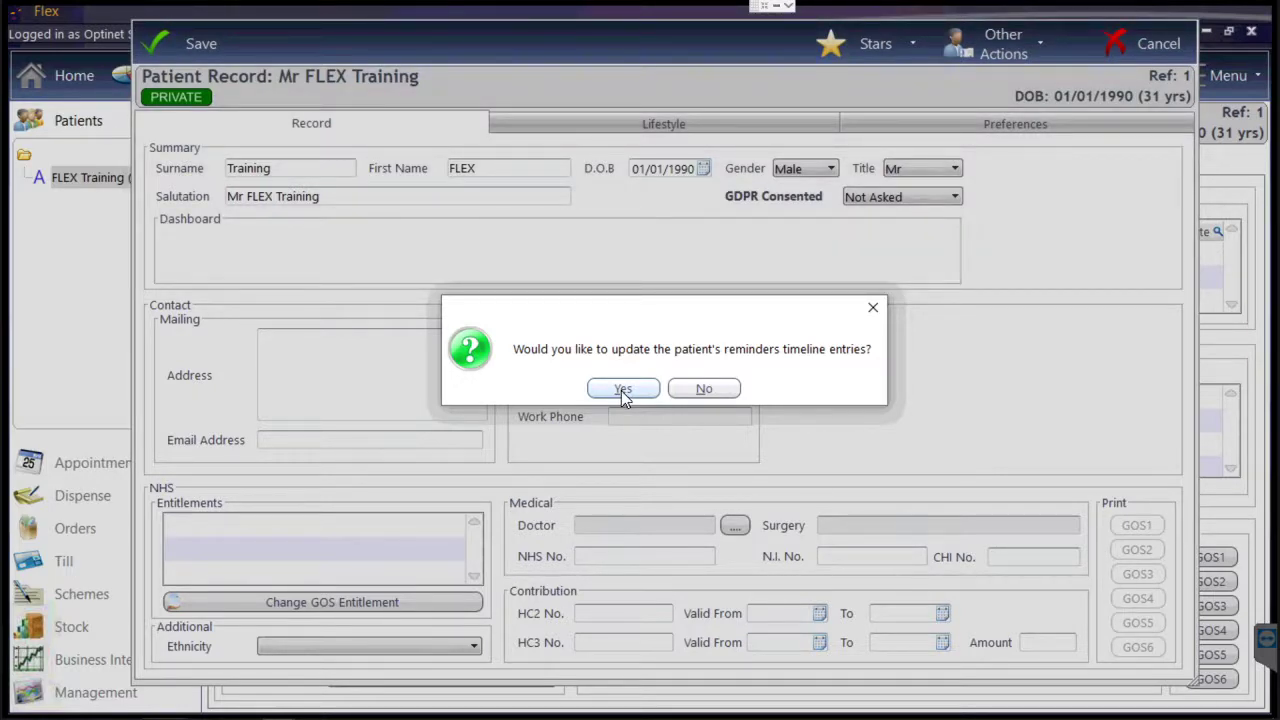
pyautogui.click(622, 390)
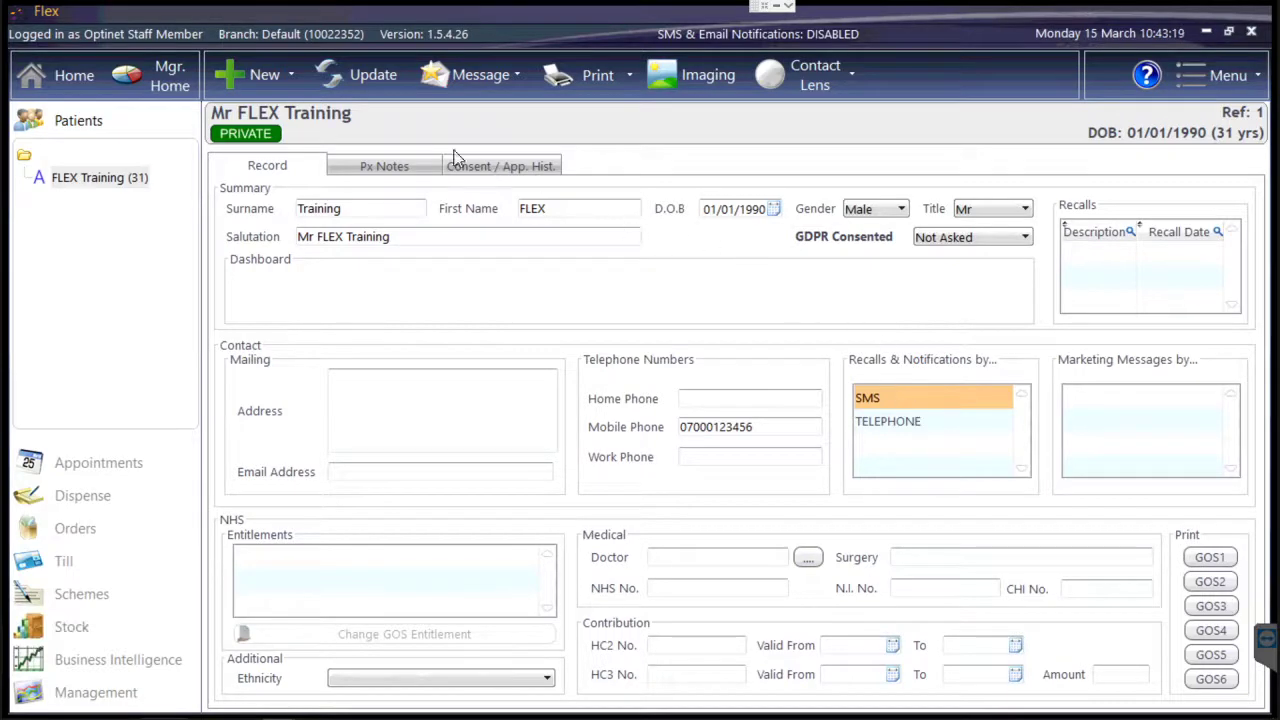
pyautogui.click(364, 79)
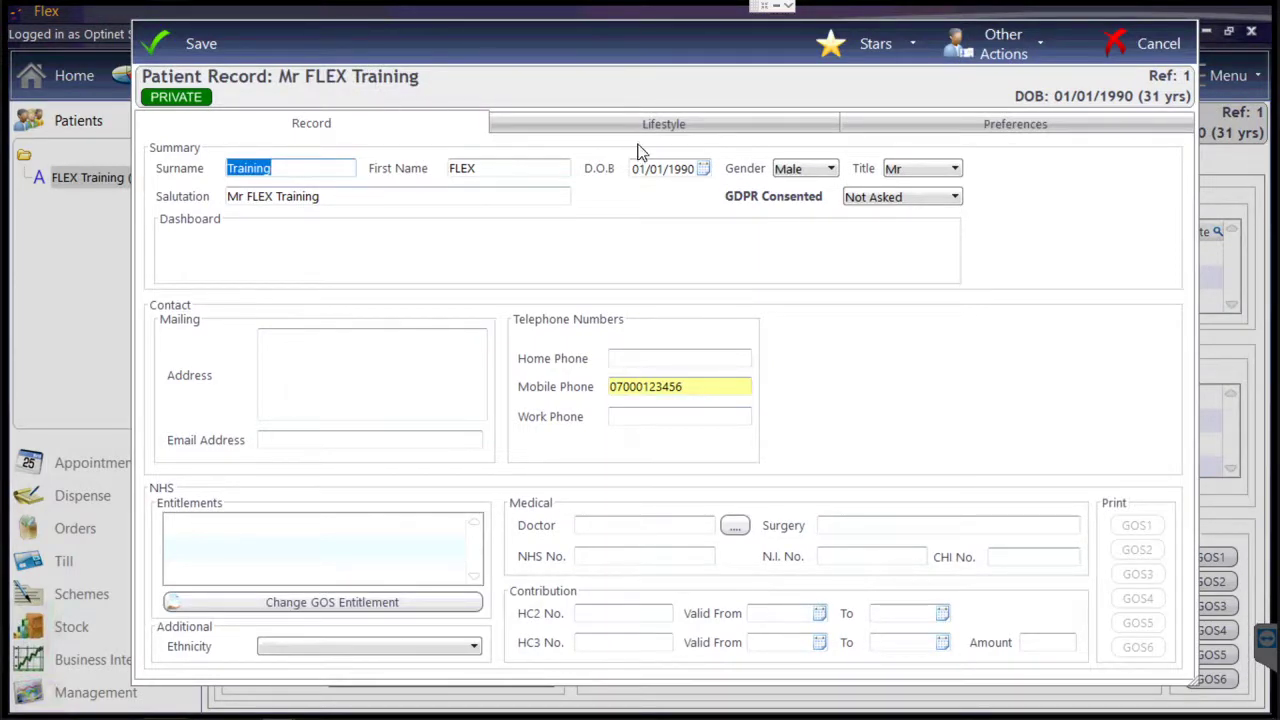
# Set the patient's GDPR status to Consented.
pyautogui.click(869, 198)
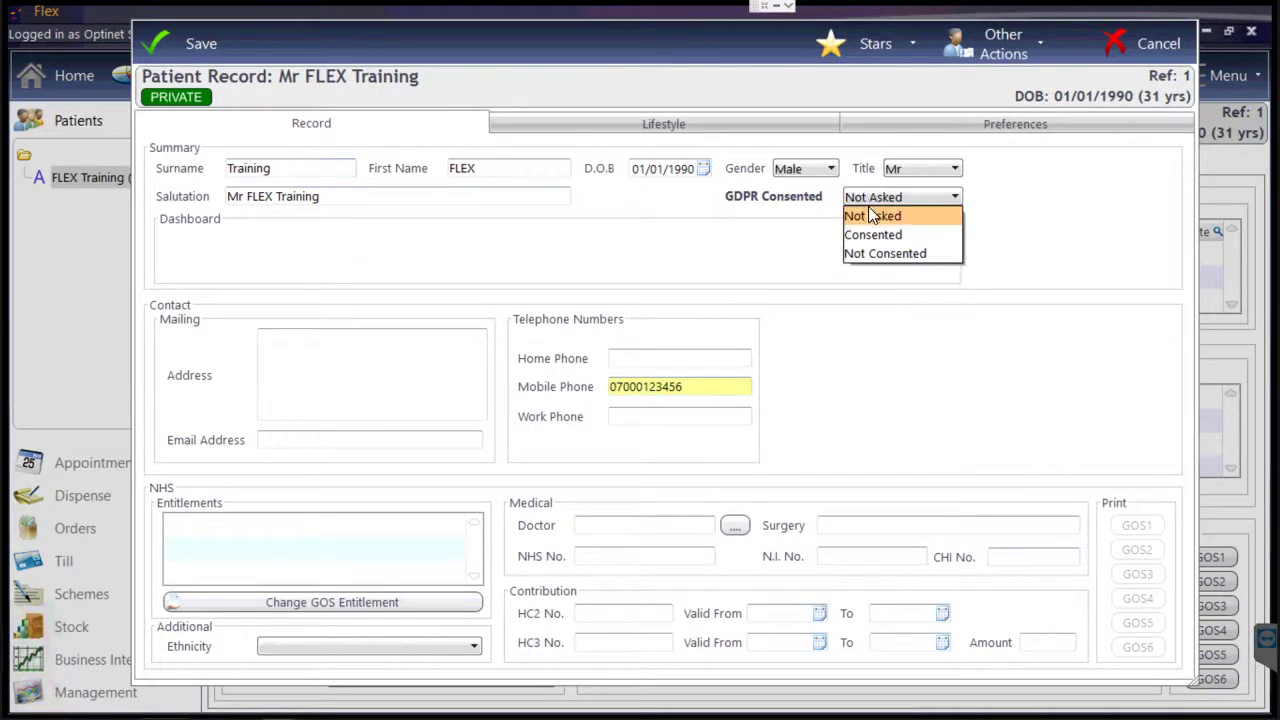
pyautogui.click(874, 237)
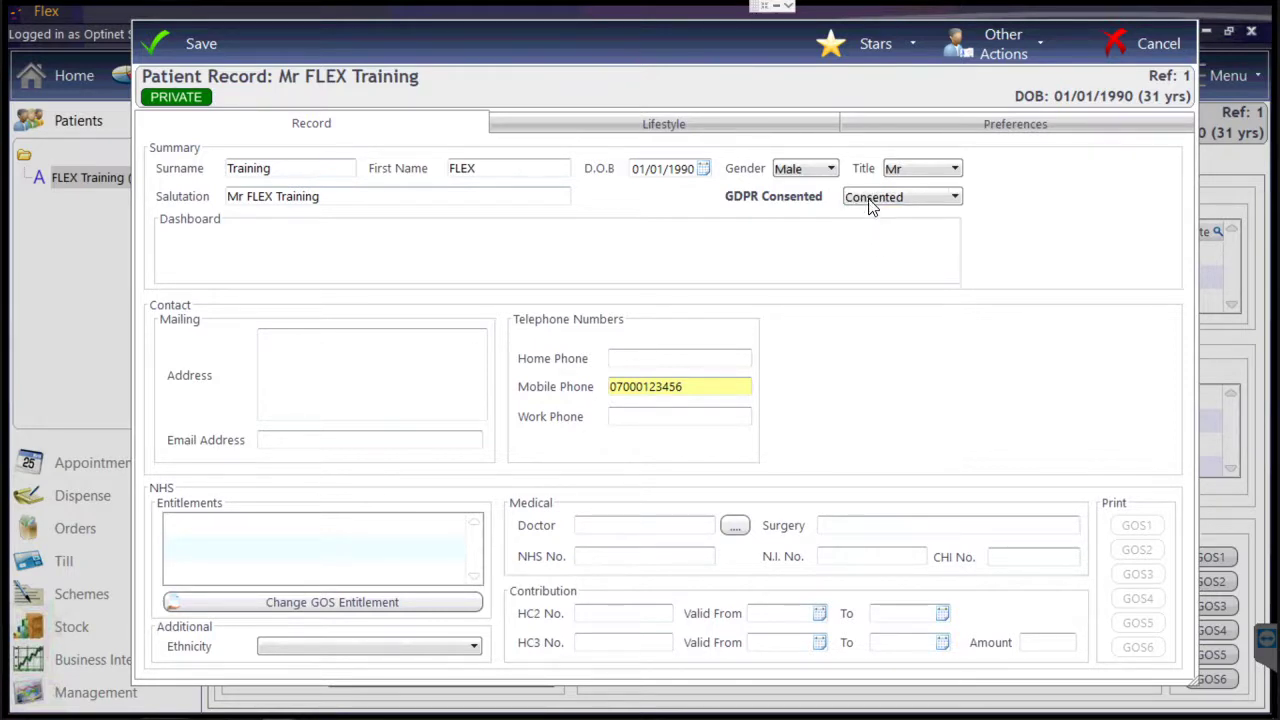
pyautogui.click(869, 200)
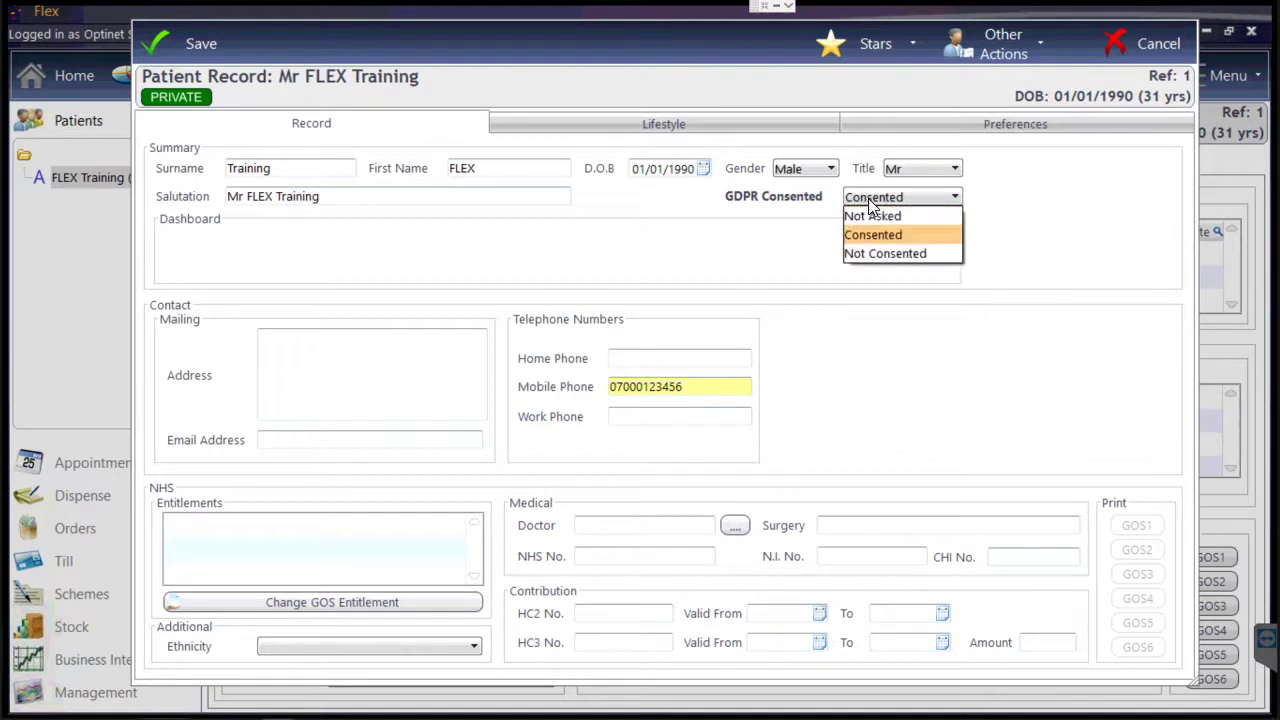
pyautogui.click(869, 200)
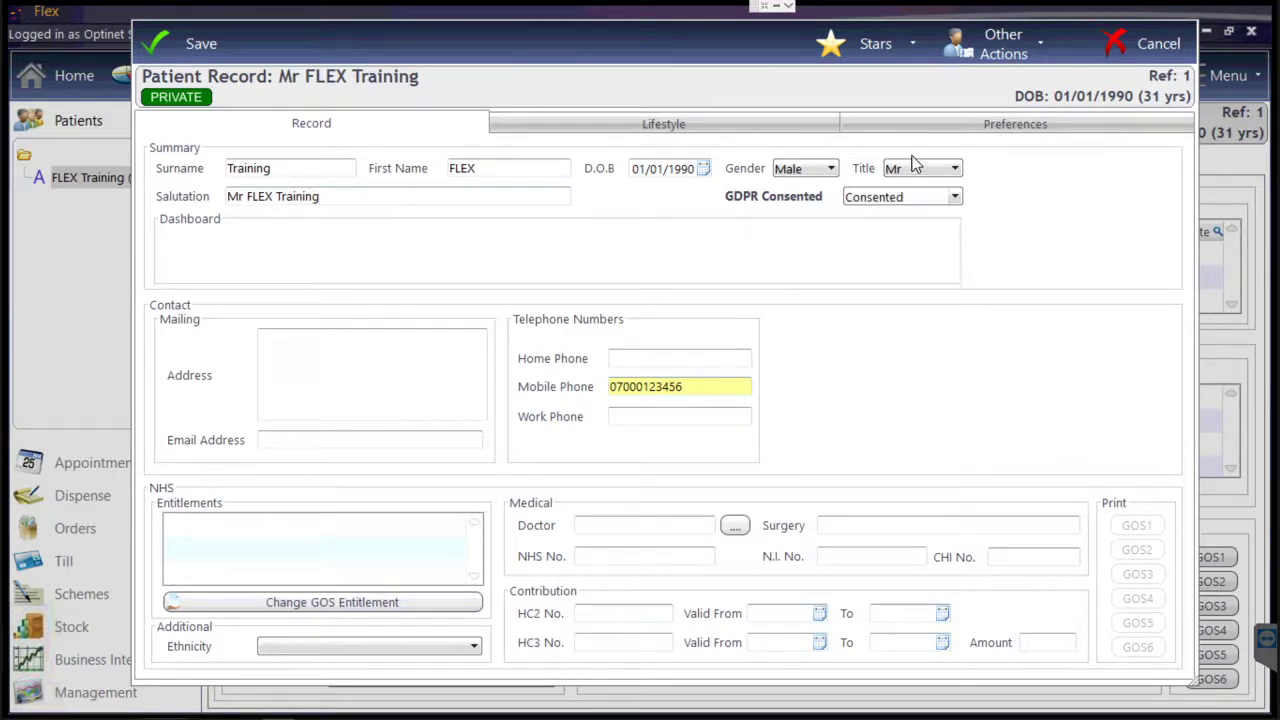
# Add SMS to Marketing Messages by in Preferences, then save and accept the reminders update.
pyautogui.click(929, 129)
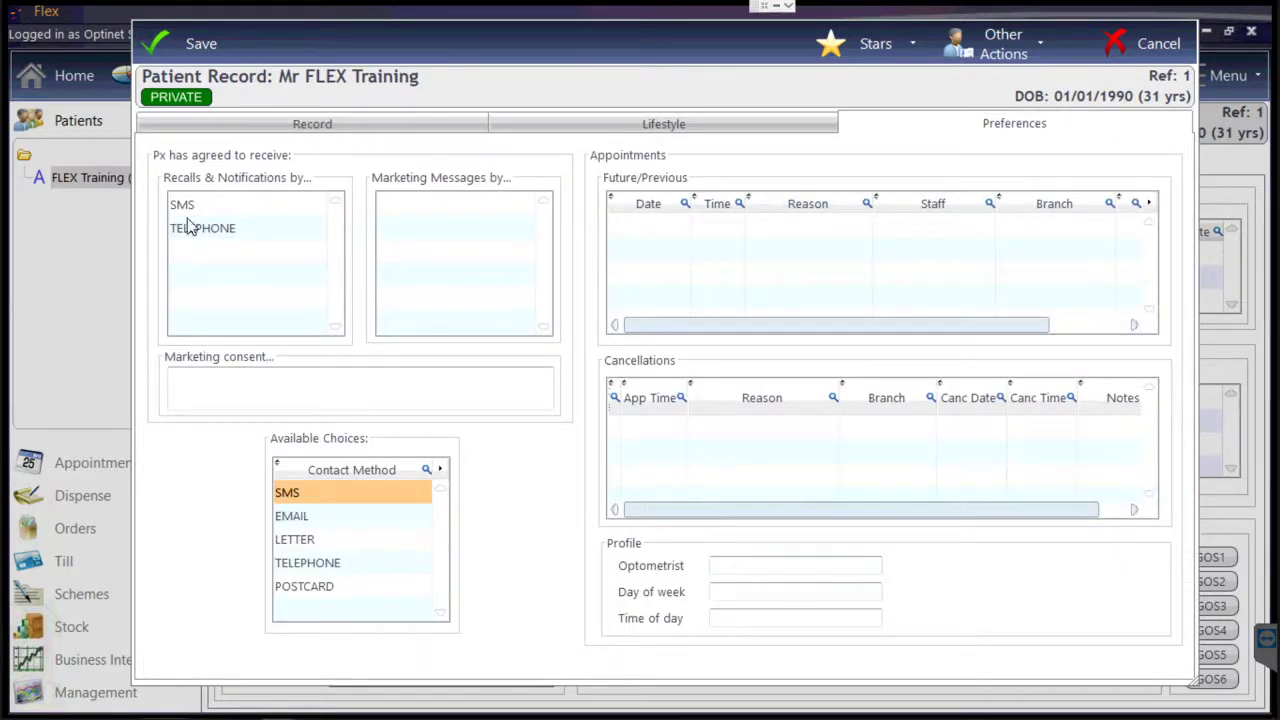
pyautogui.click(250, 213)
pyautogui.moveTo(280, 497); pyautogui.dragTo(432, 276)
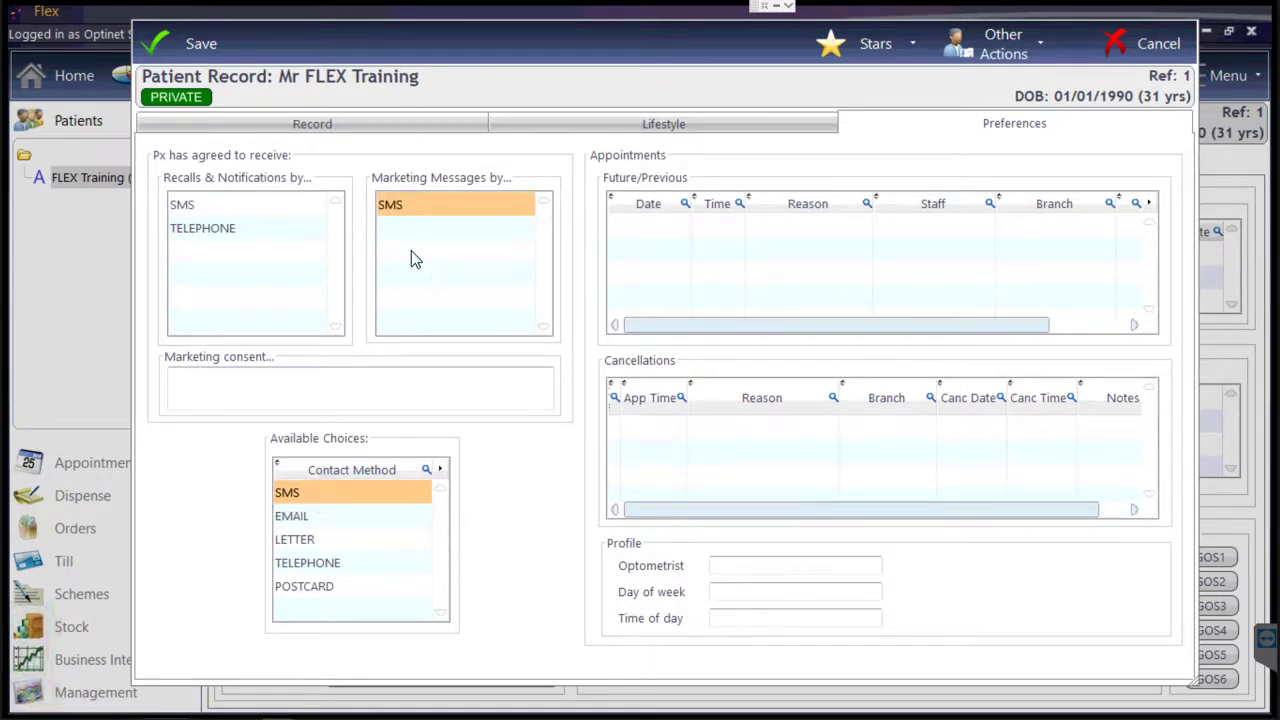
pyautogui.click(229, 53)
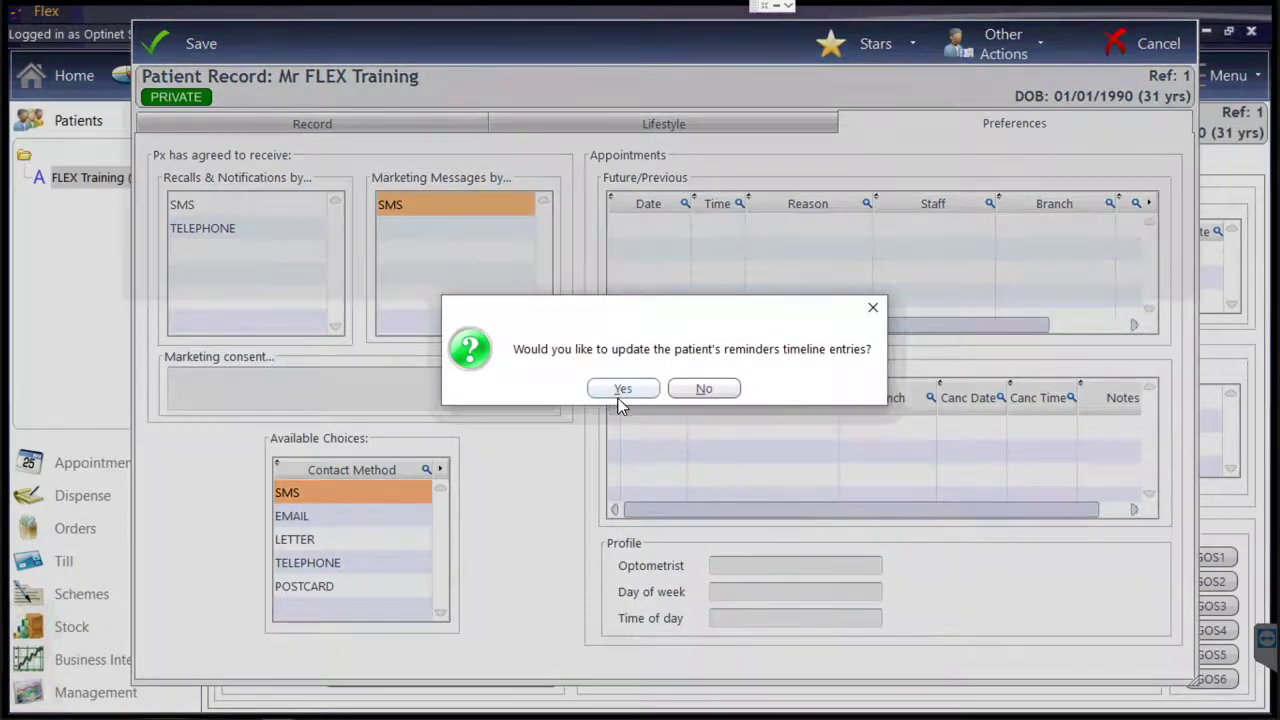
pyautogui.click(621, 390)
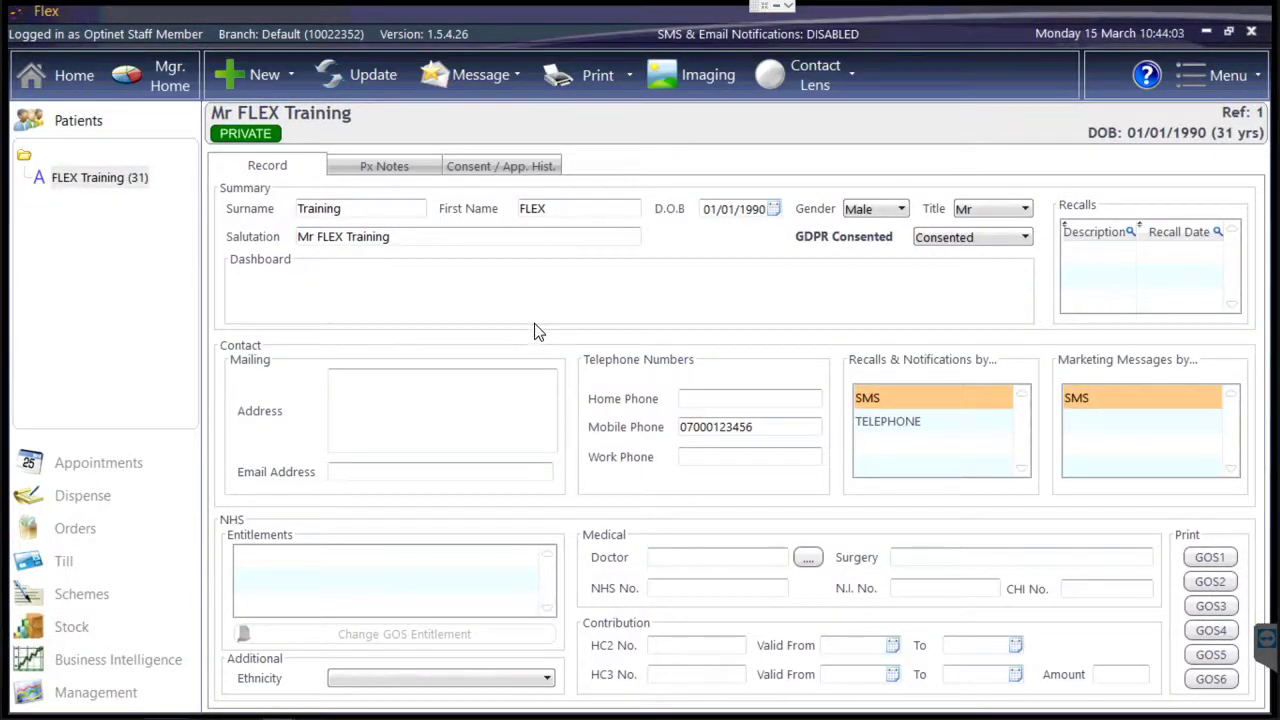
# Start a new SMS to the patient with a greeting and 'This is a message from FLEX!'.
pyautogui.click(440, 75)
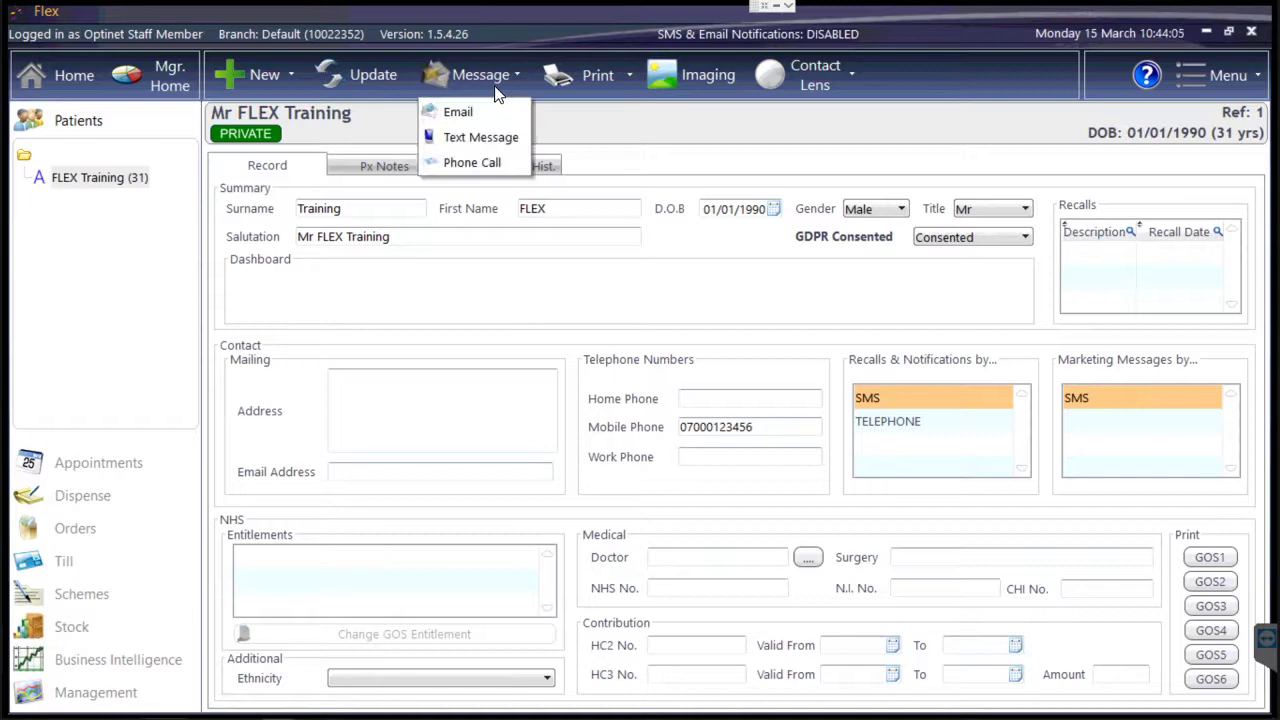
pyautogui.click(481, 137)
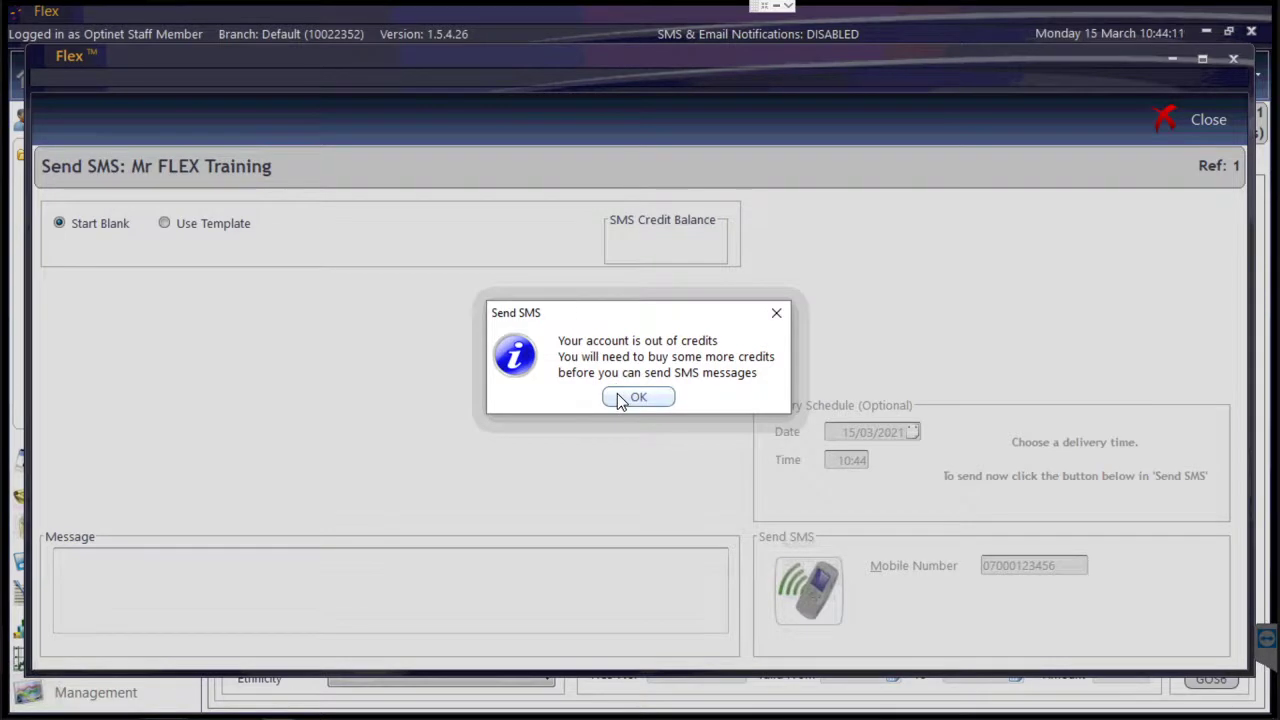
pyautogui.click(637, 397)
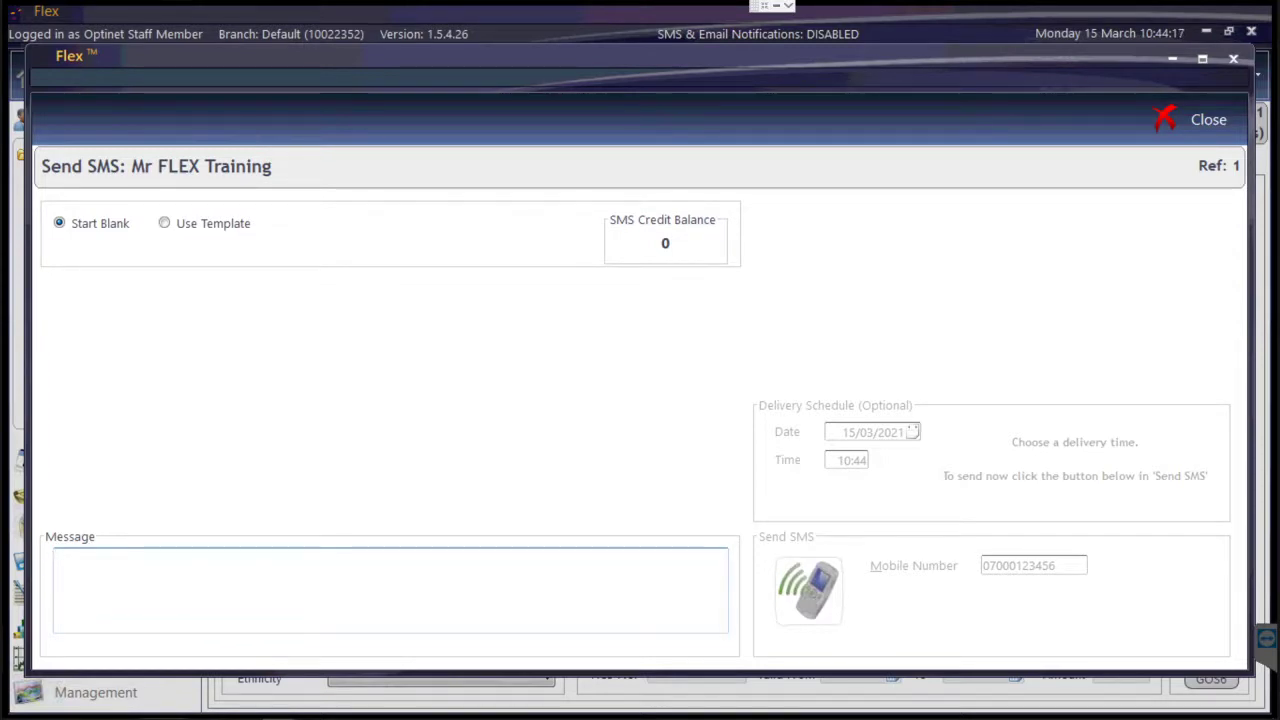
pyautogui.write('Hi')
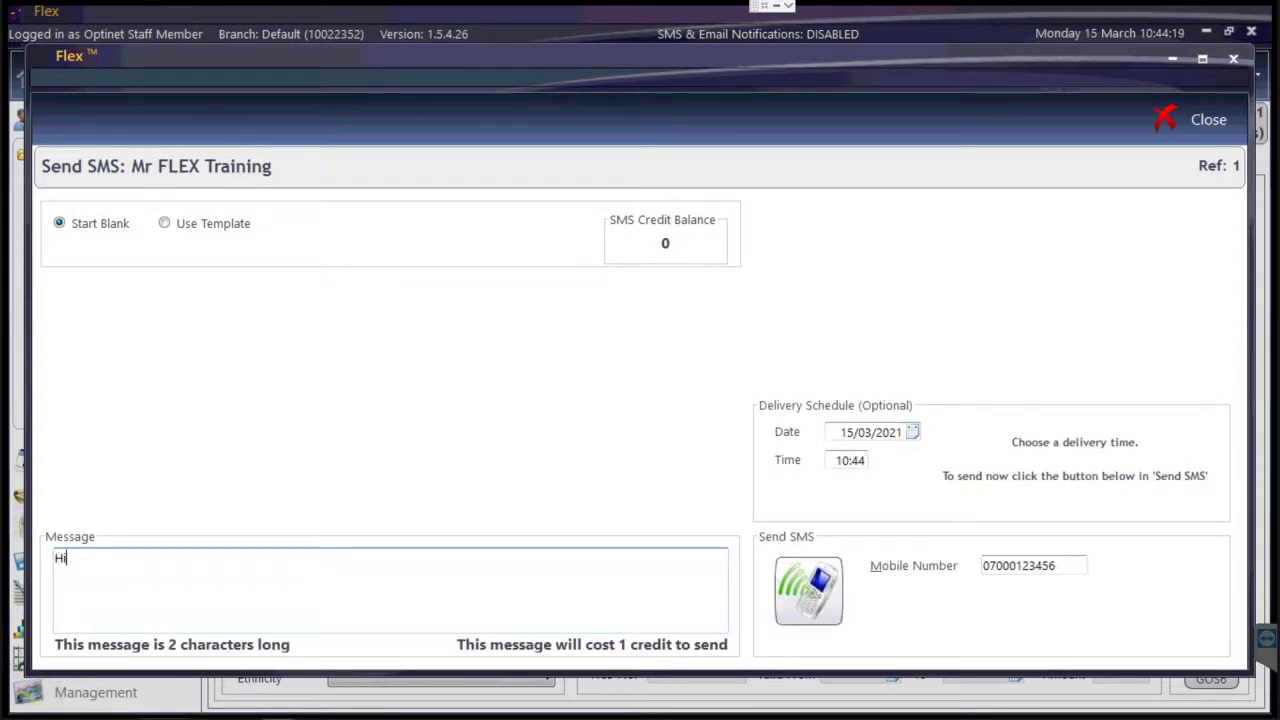
pyautogui.write('ris! This is')
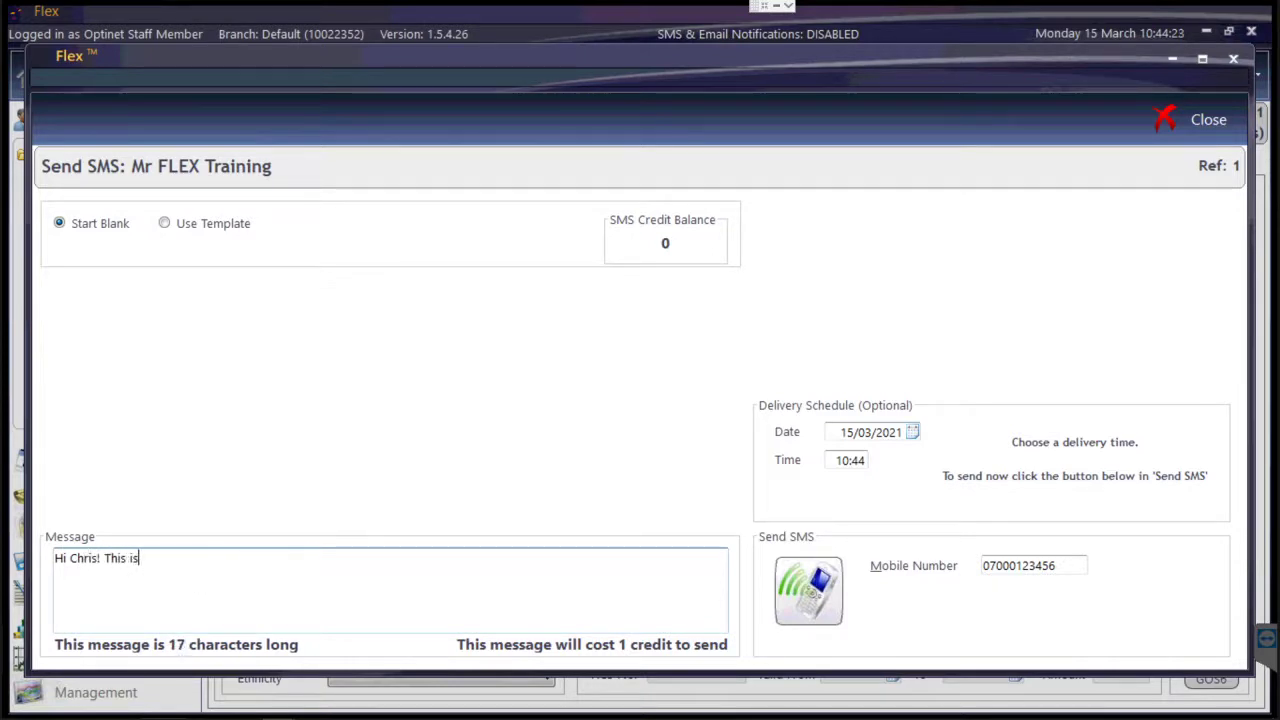
pyautogui.write(' a message froim')
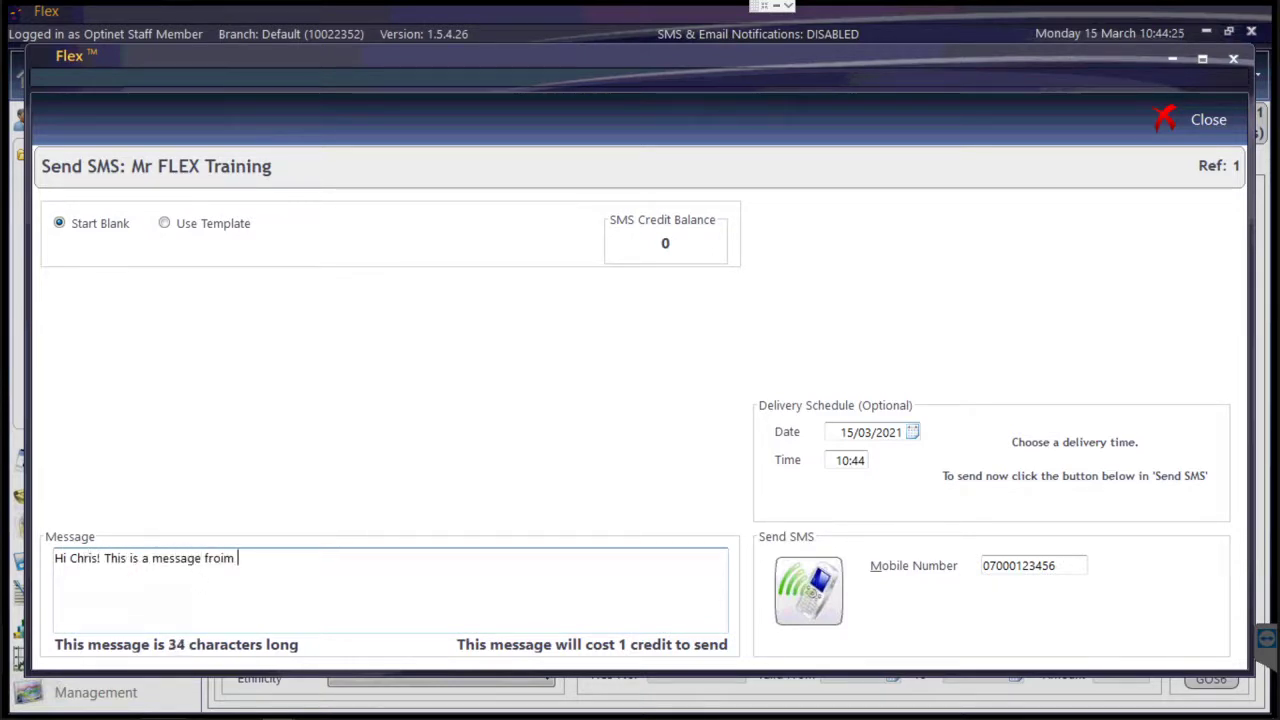
pyautogui.press('BackSpace')
pyautogui.press('BackSpace')
pyautogui.press('BackSpace')
pyautogui.press('BackSpace')
pyautogui.write('om FLEX!')
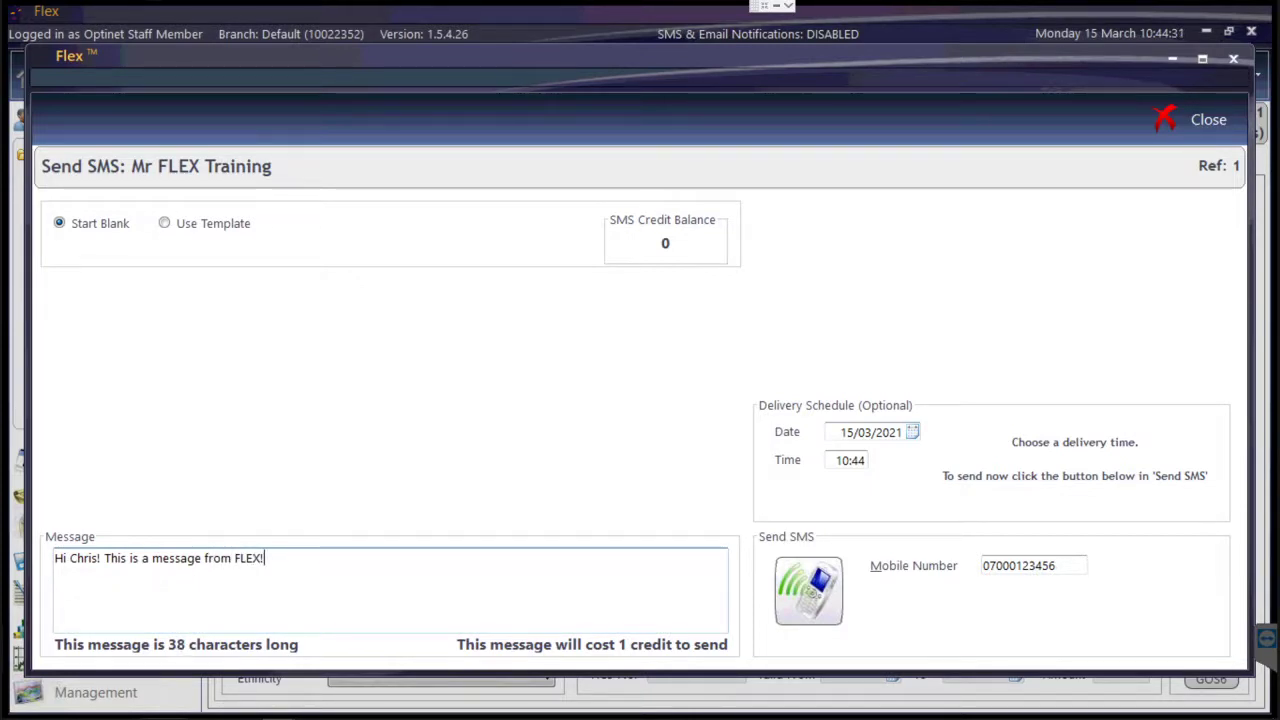
# Repeat the message to 155 characters costing 1 credit, then select Use Template.
pyautogui.hotkey('ctrl', 'a')
pyautogui.hotkey('ctrl', 'c')
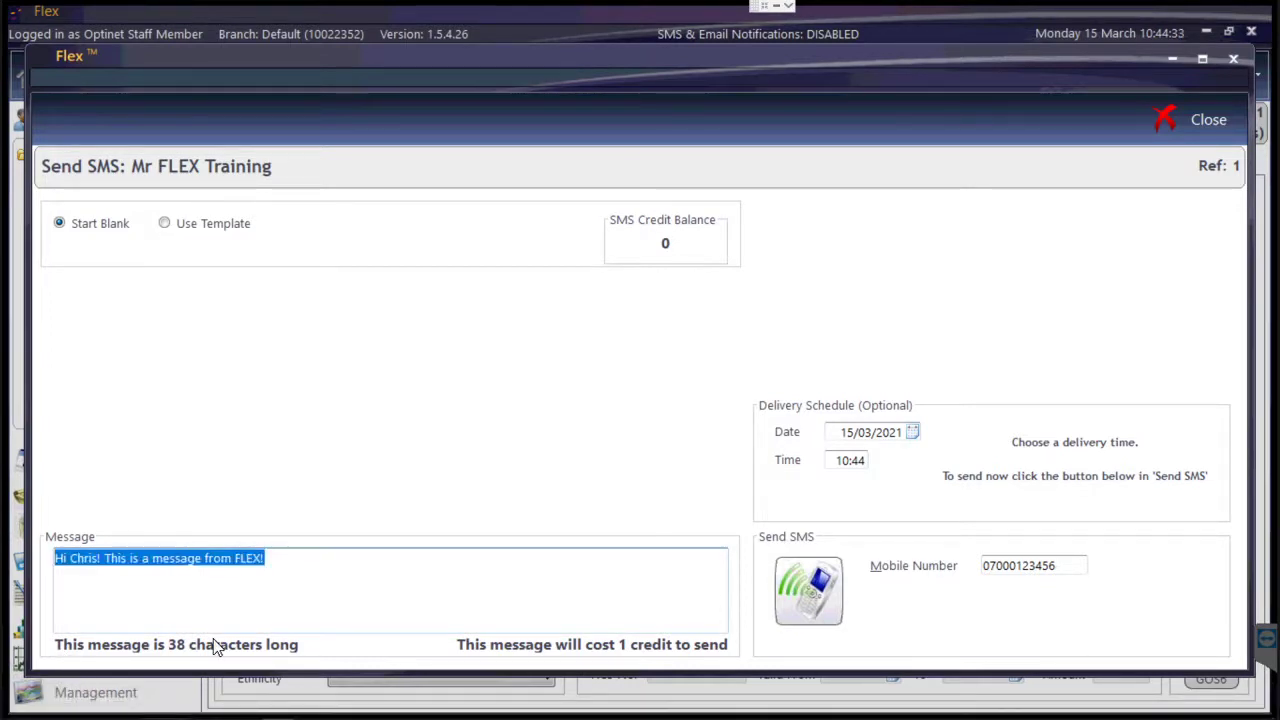
pyautogui.press('End')
pyautogui.hotkey('ctrl', 'v')
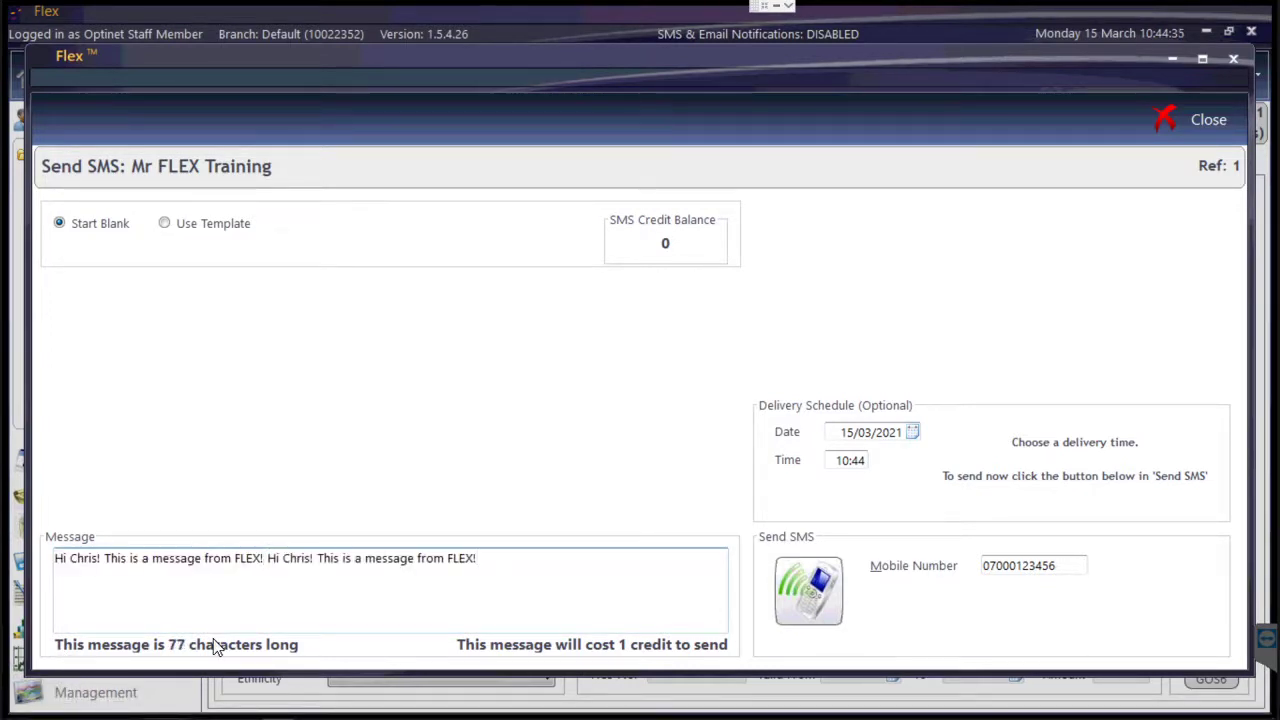
pyautogui.hotkey('ctrl', 'v')
pyautogui.hotkey('ctrl', 'v')
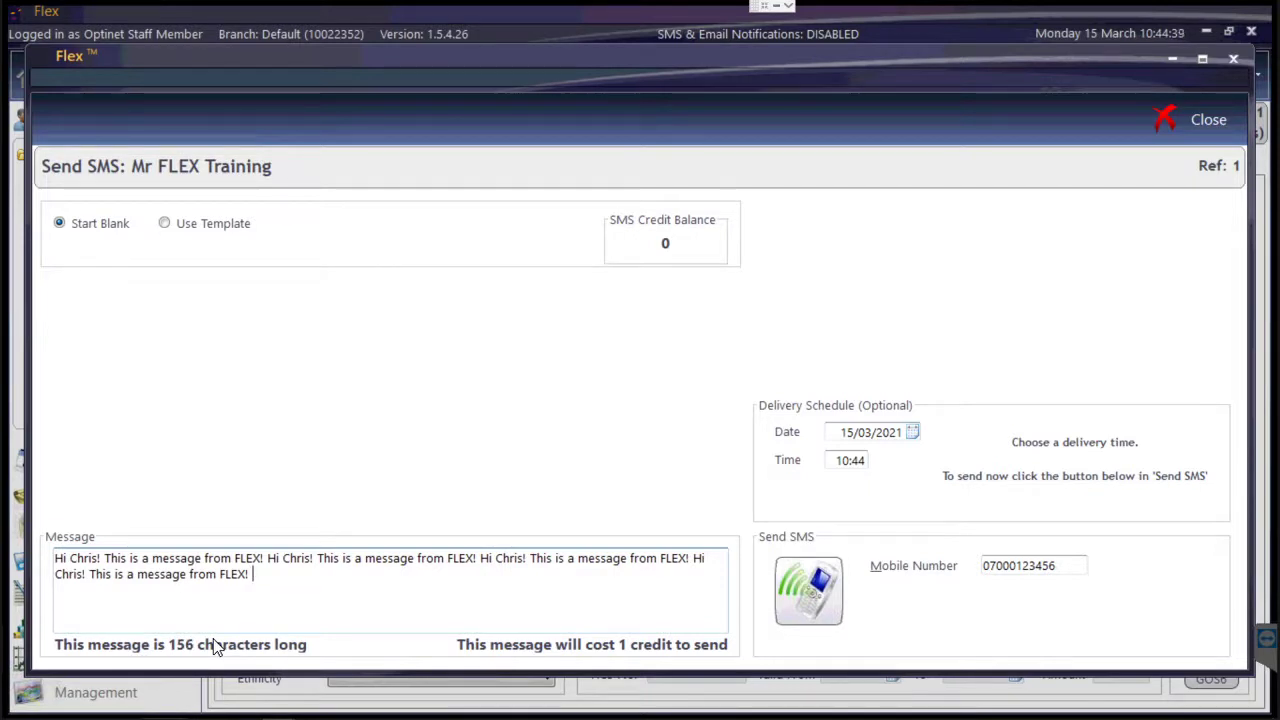
pyautogui.write('123244')
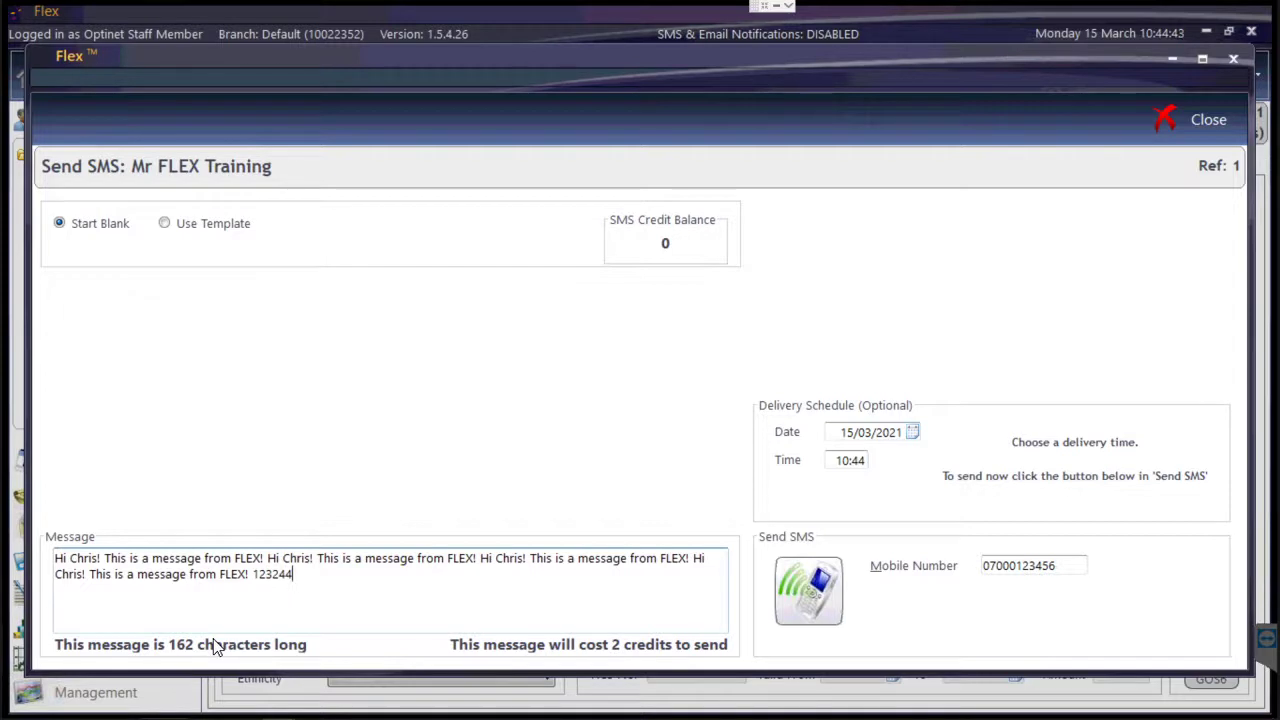
pyautogui.press('BackSpace')
pyautogui.press('BackSpace')
pyautogui.press('BackSpace')
pyautogui.press('BackSpace')
pyautogui.press('BackSpace')
pyautogui.press('BackSpace')
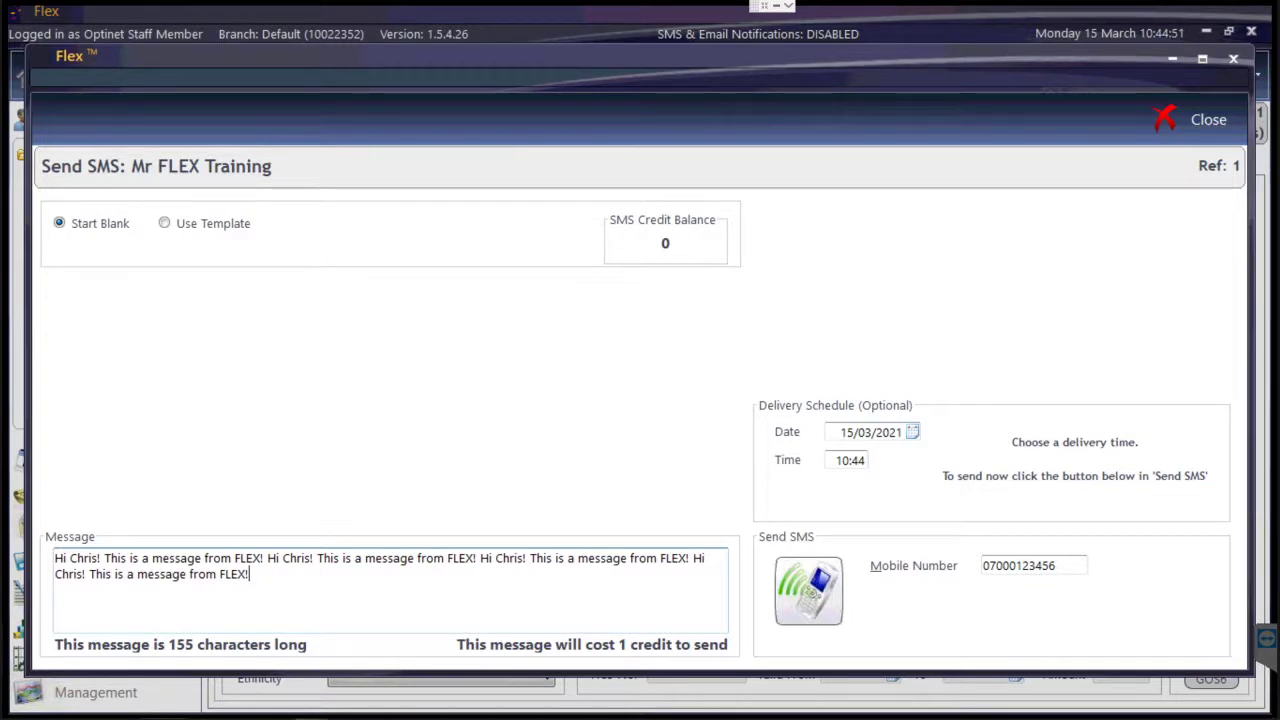
pyautogui.click(215, 224)
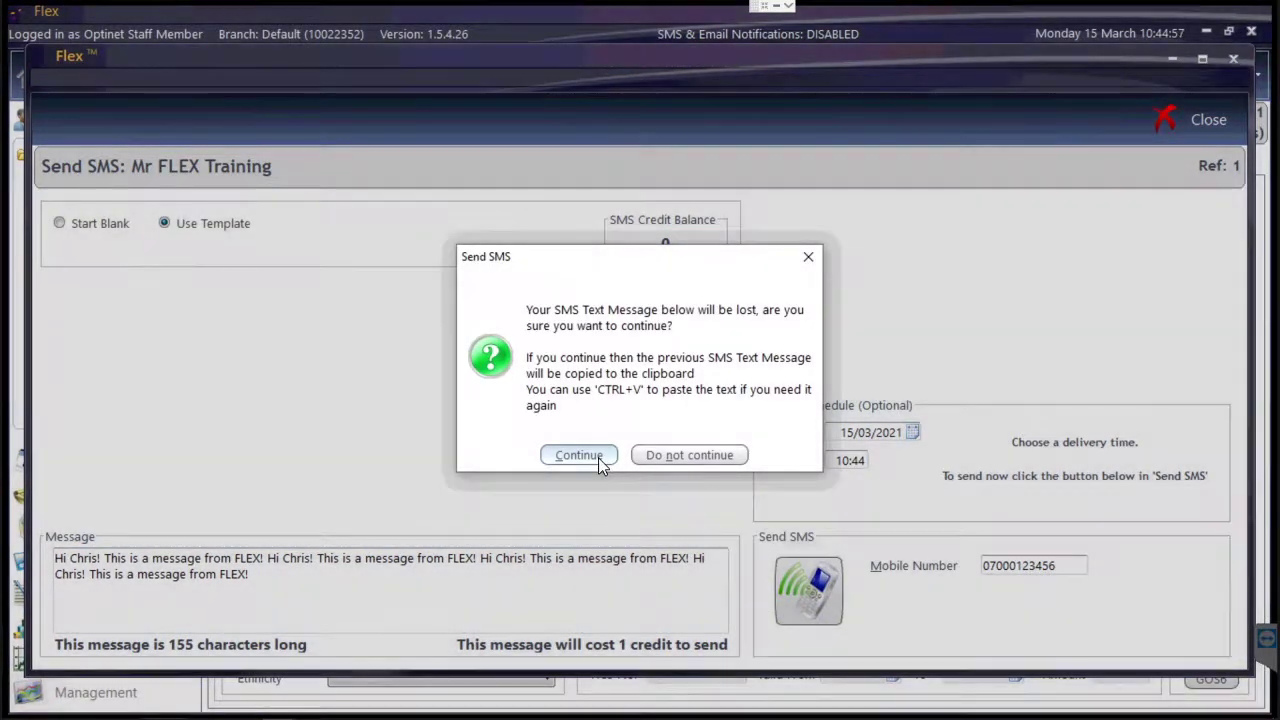
# Discard the typed SMS and replace it with the ST Recall template text.
pyautogui.click(579, 455)
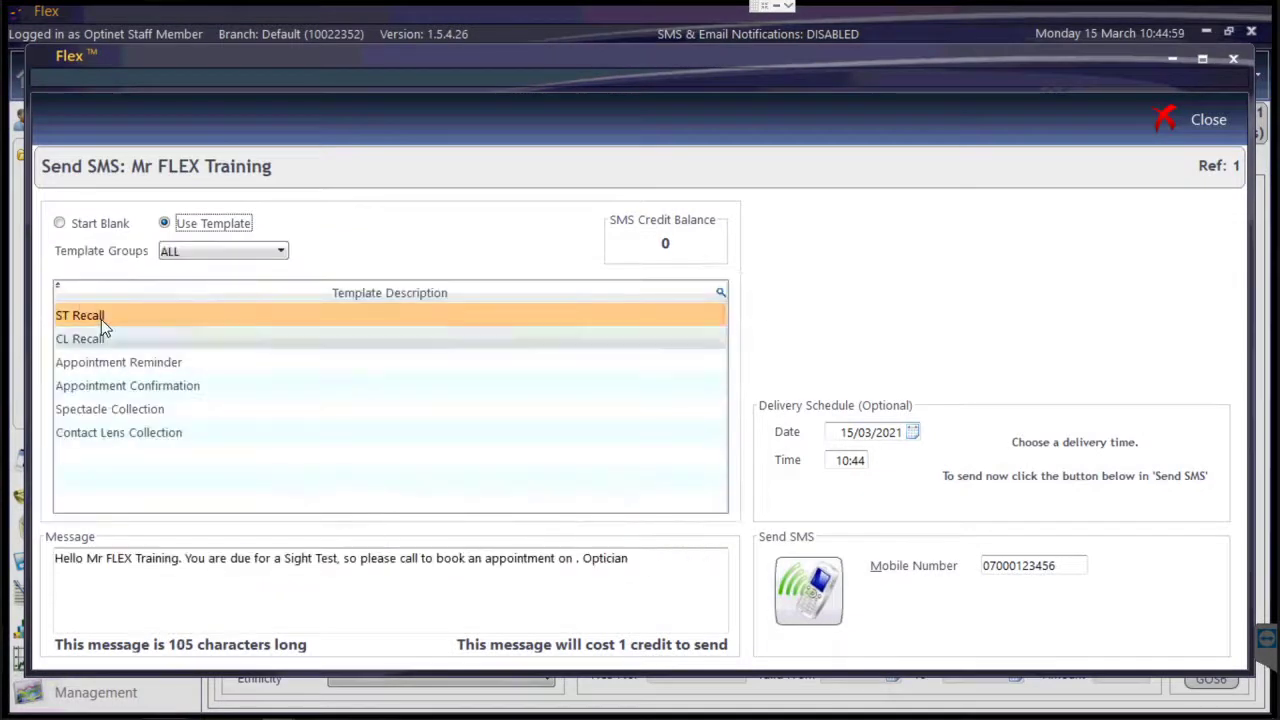
pyautogui.click(100, 319)
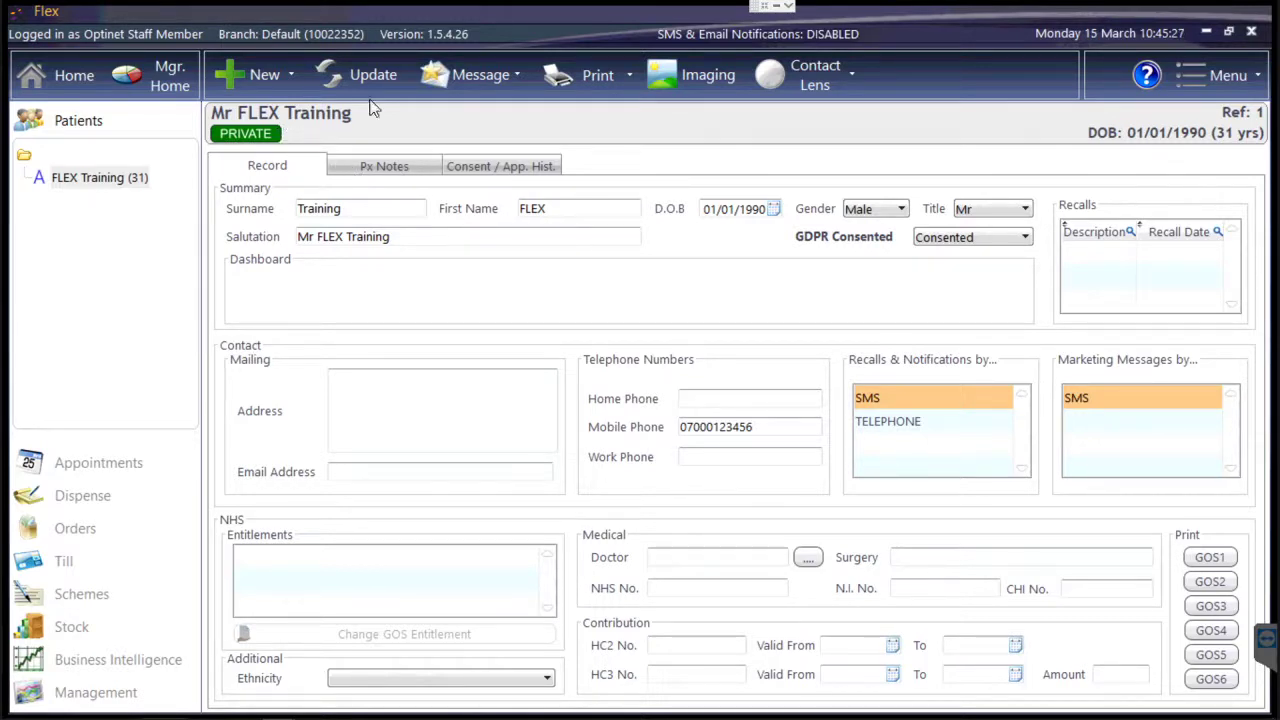
# Log a phone call to the patient's mobile noting 'Advised NV ready', then view Correspondence.
pyautogui.click(445, 82)
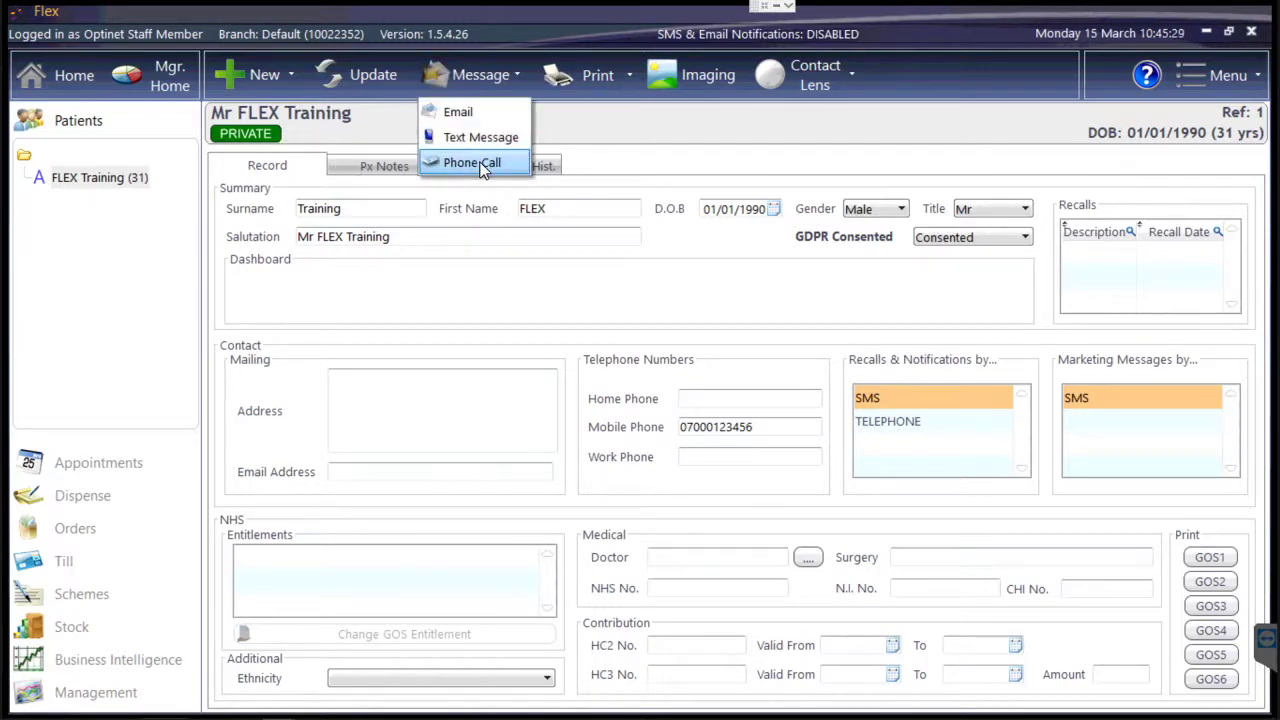
pyautogui.click(480, 164)
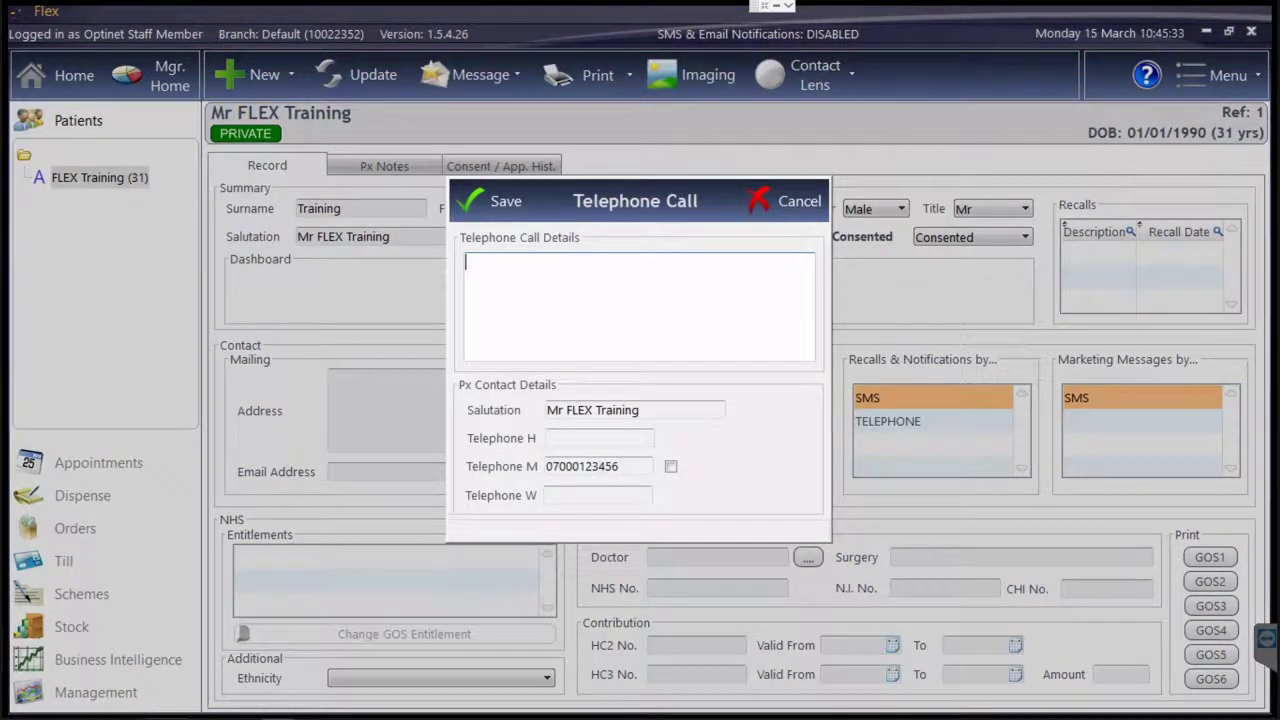
pyautogui.write('Advised NV ready')
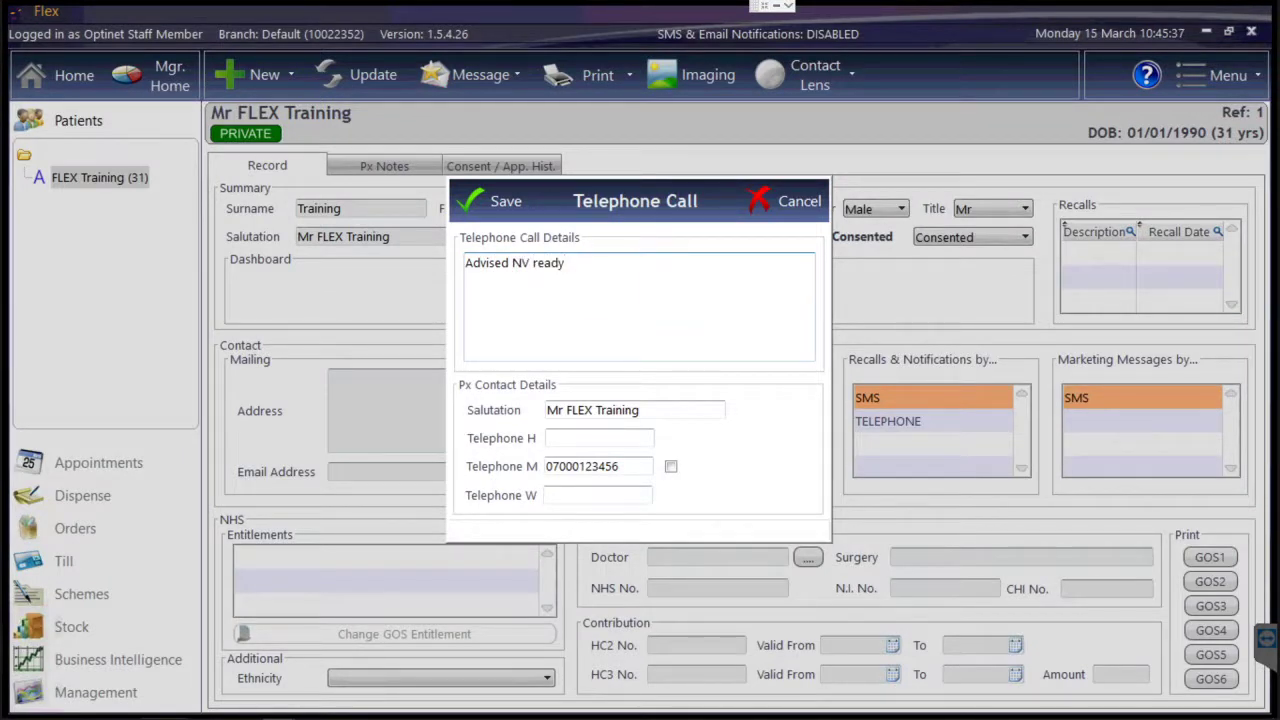
pyautogui.click(671, 466)
pyautogui.click(497, 202)
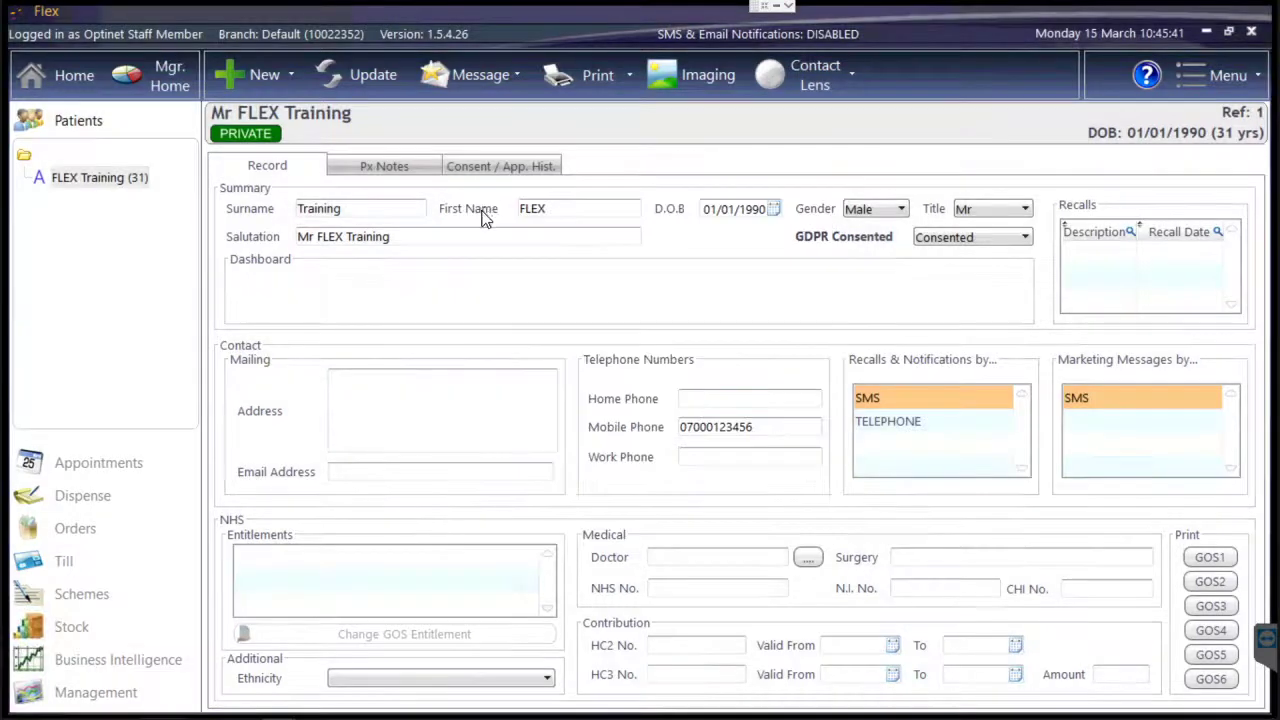
pyautogui.click(488, 172)
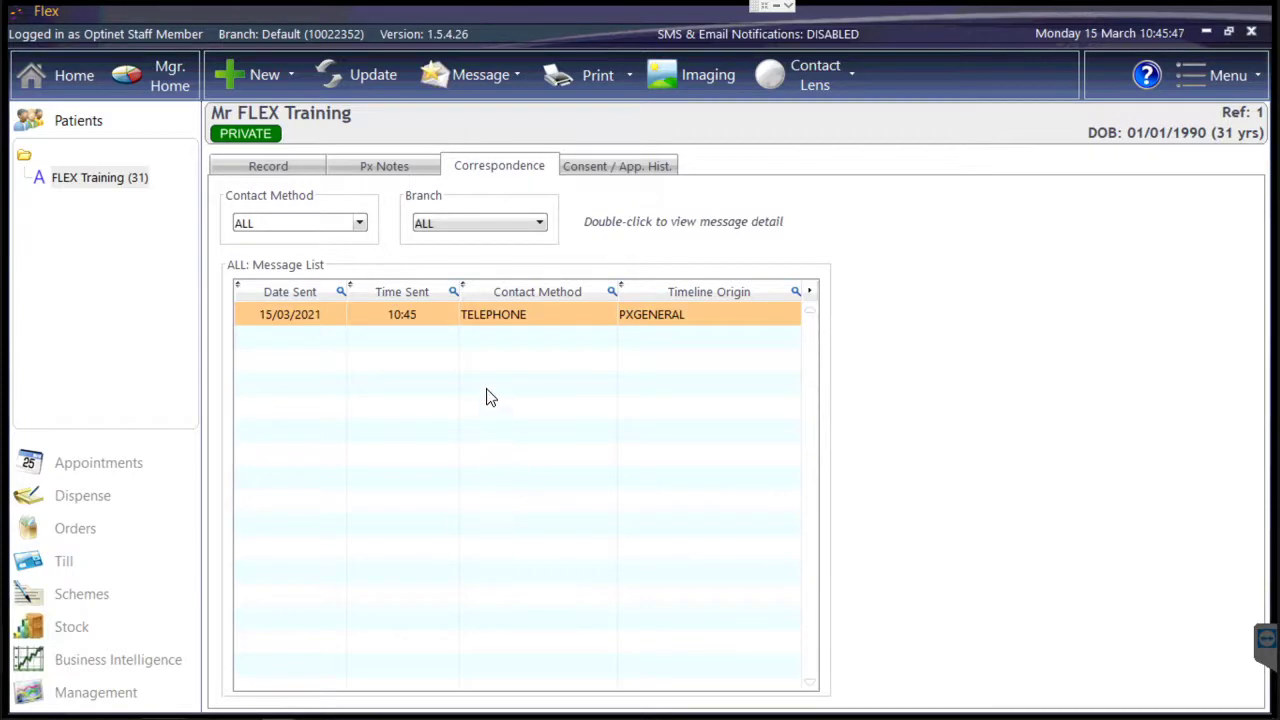
# Inspect the logged TELEPHONE entry without changes, then check the Home dashboard's Notifications timeline.
pyautogui.doubleClick(501, 319)
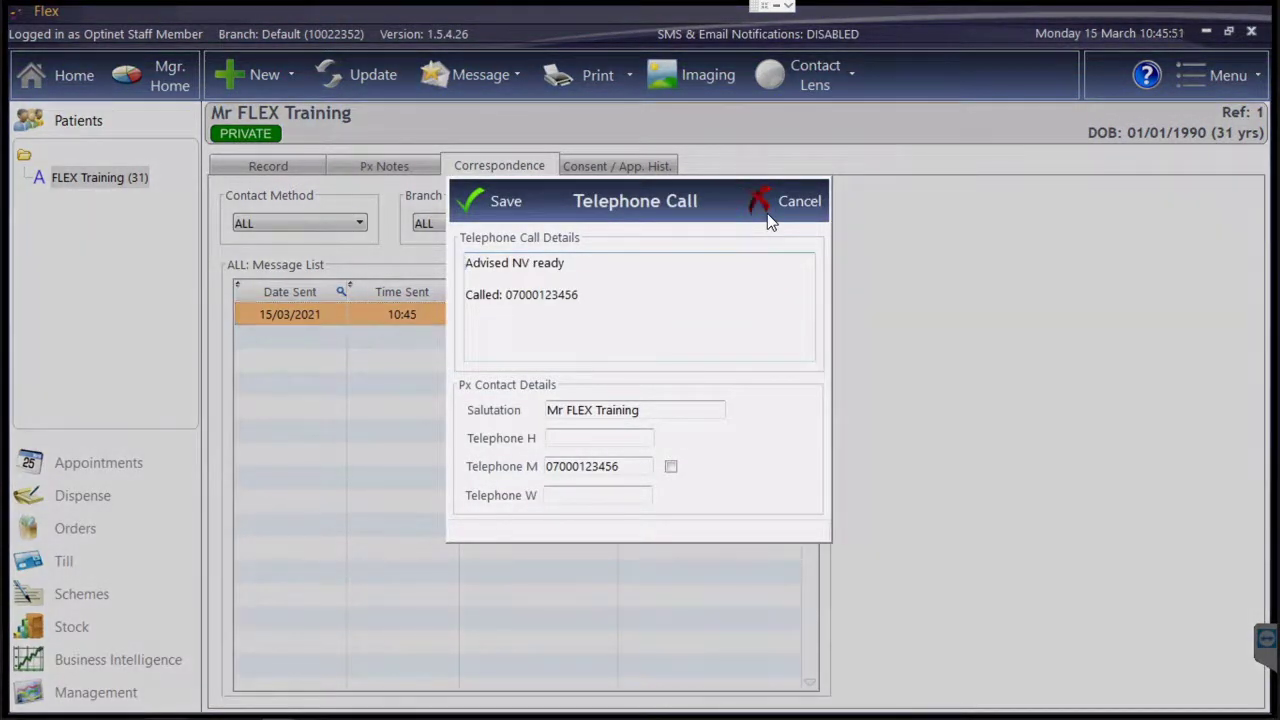
pyautogui.click(767, 213)
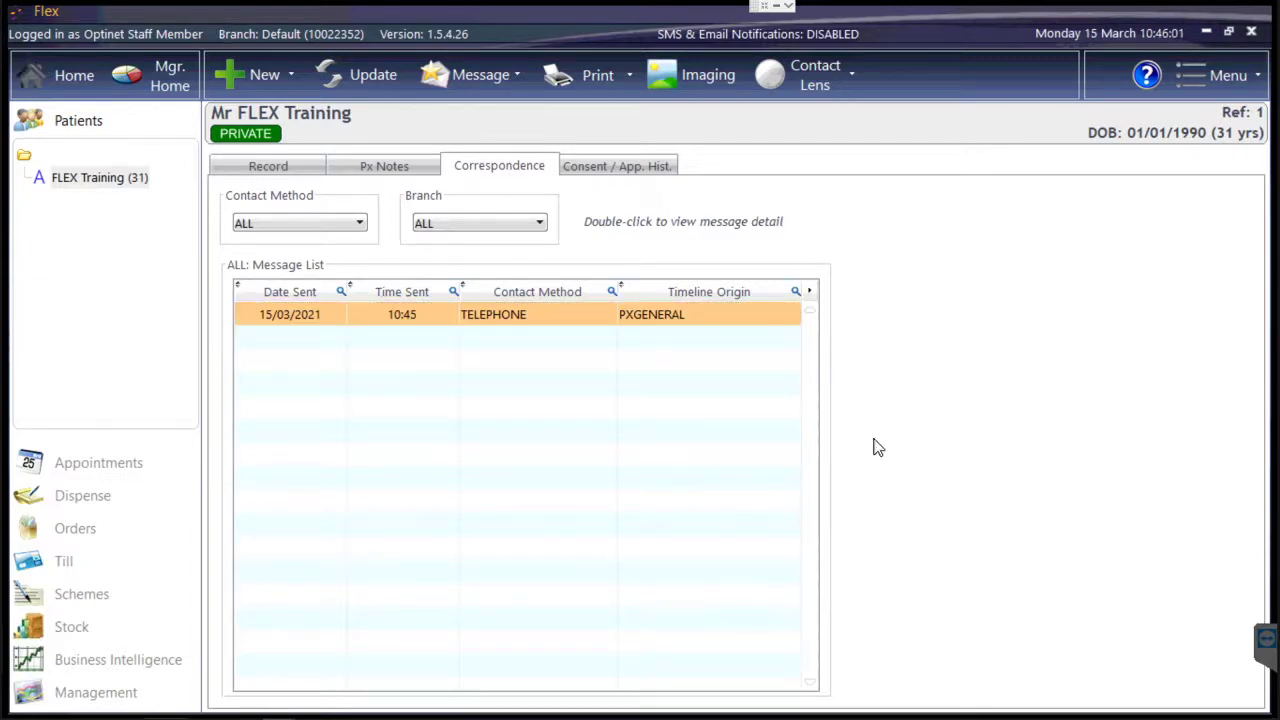
pyautogui.press('Home')
pyautogui.click(867, 587)
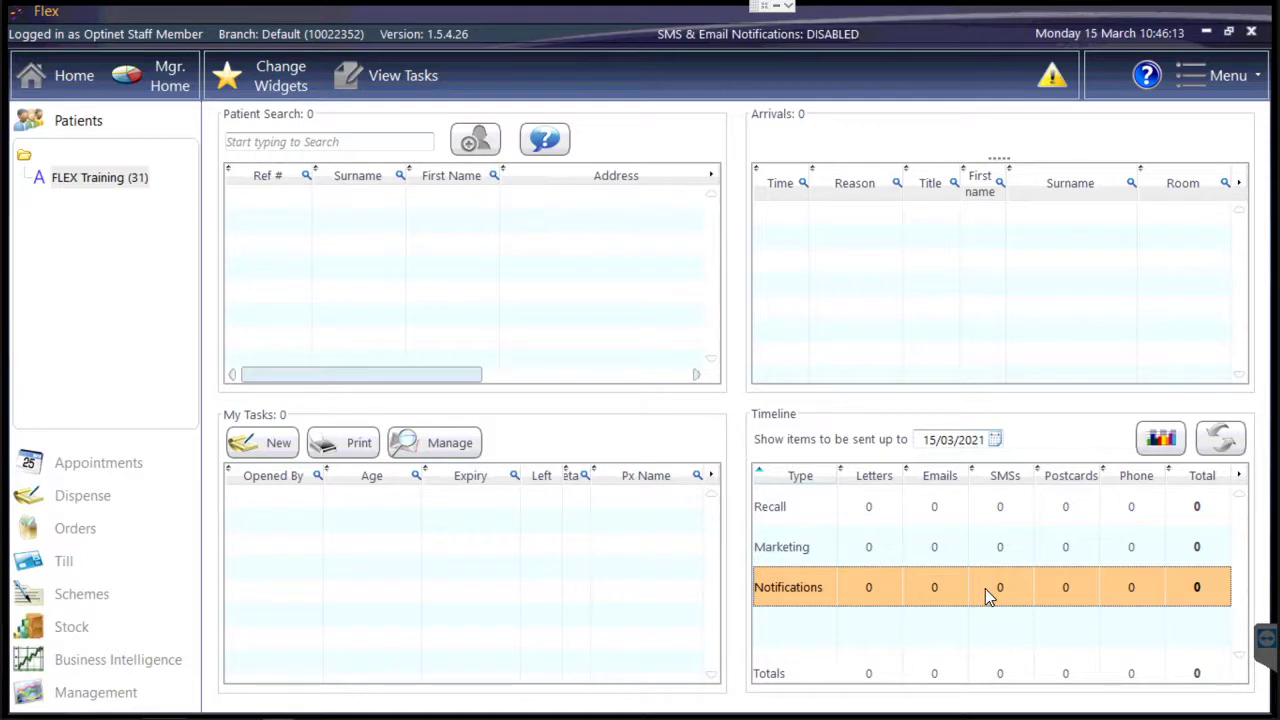
pyautogui.click(997, 512)
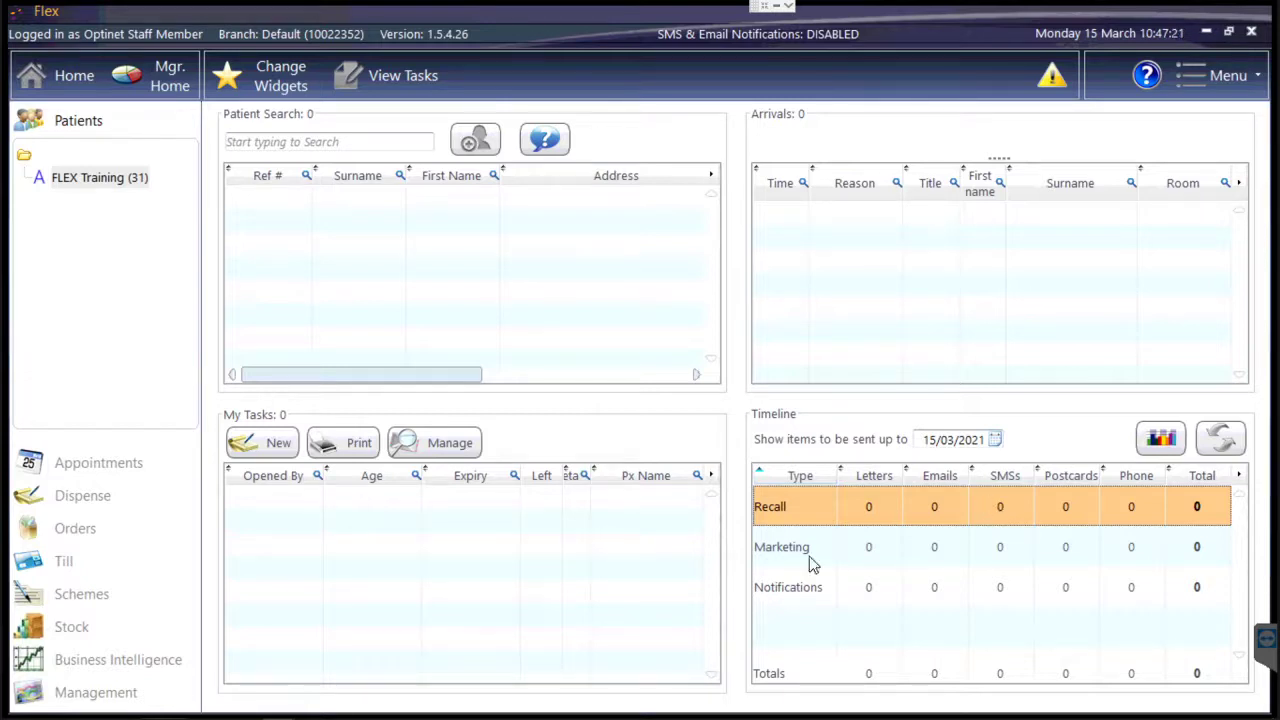
pyautogui.hotkey('alt', 'Tab')
# Search the online help for 'sms' and read the 'How Do I Top Up My SMS Account?' article.
pyautogui.click(1147, 78)
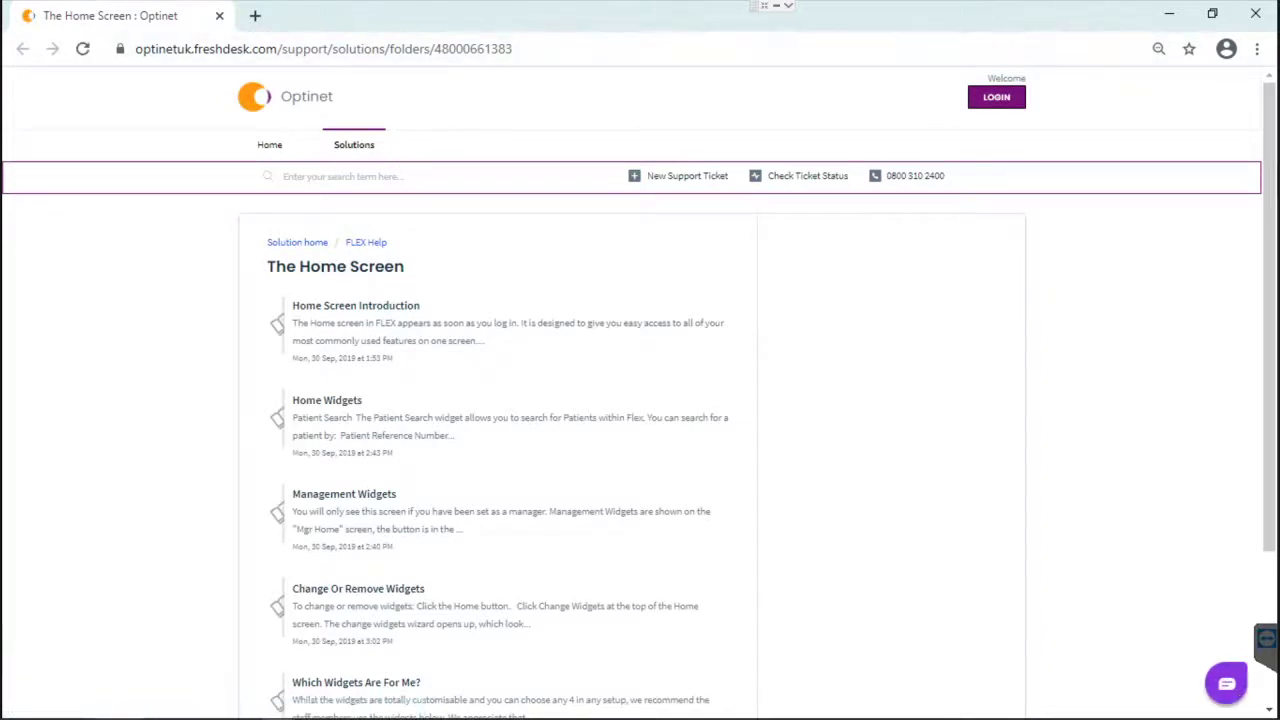
pyautogui.click(343, 177)
pyautogui.write('sms')
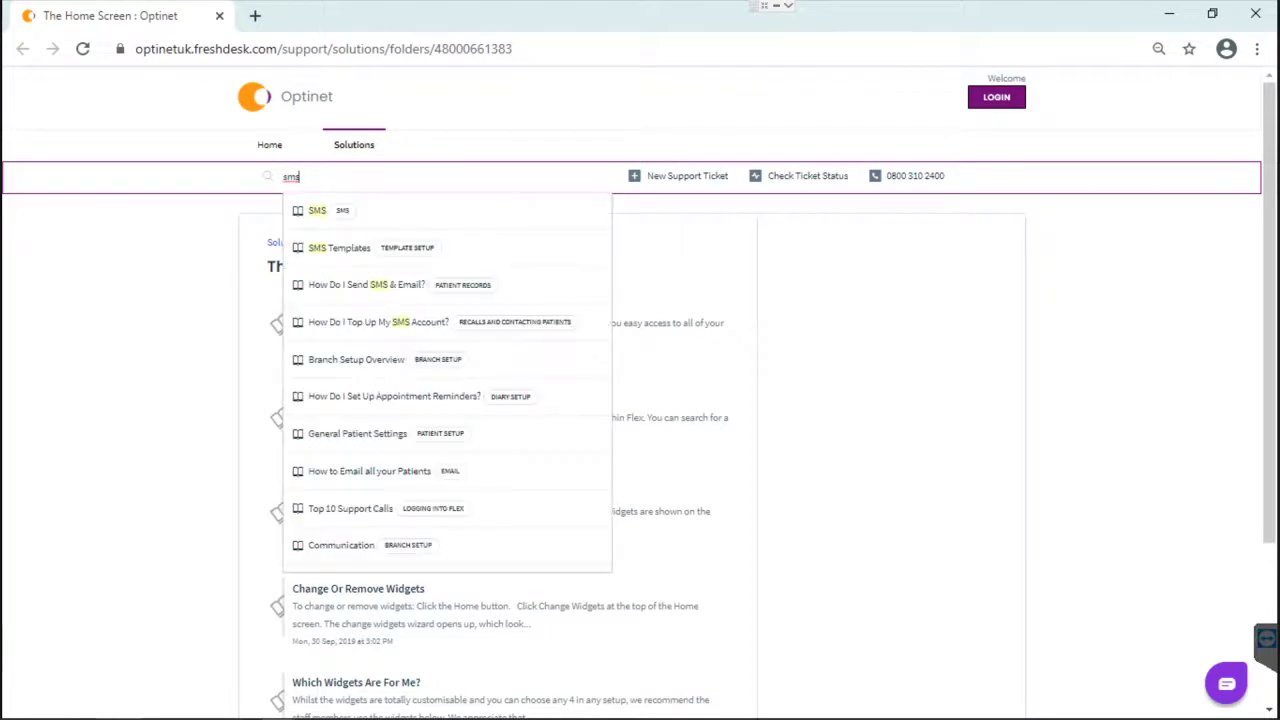
pyautogui.click(317, 213)
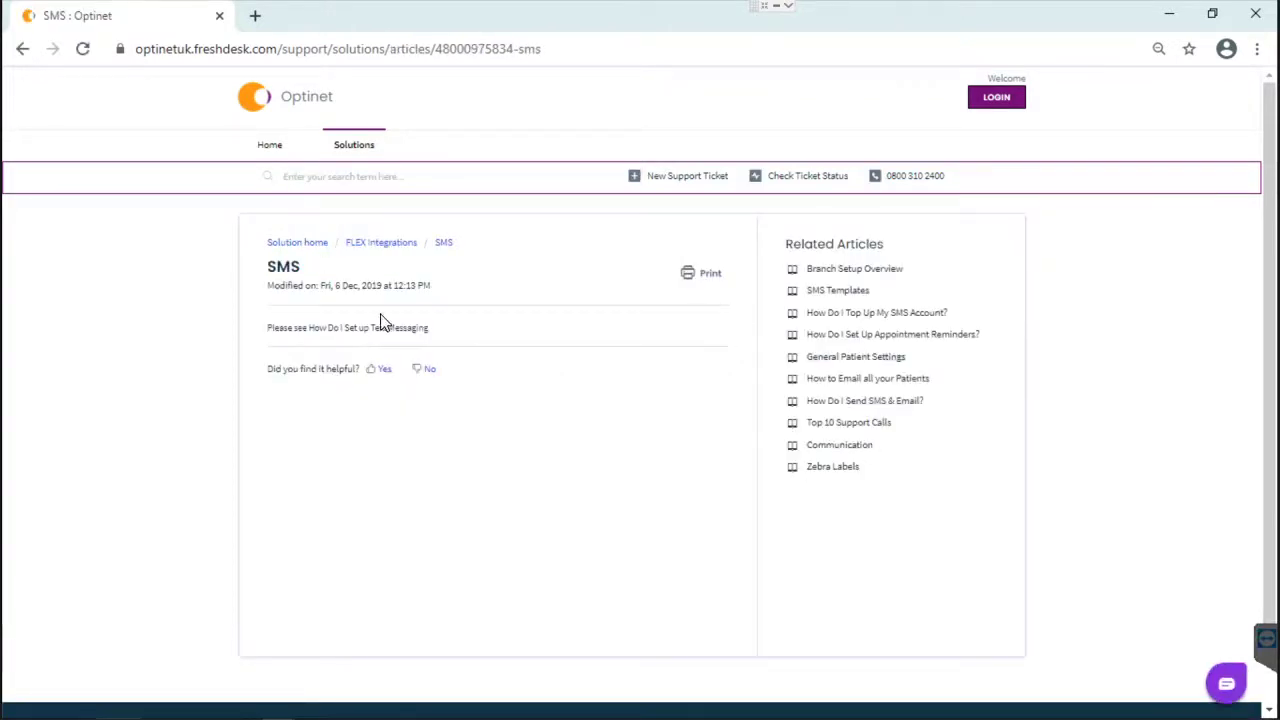
pyautogui.click(405, 334)
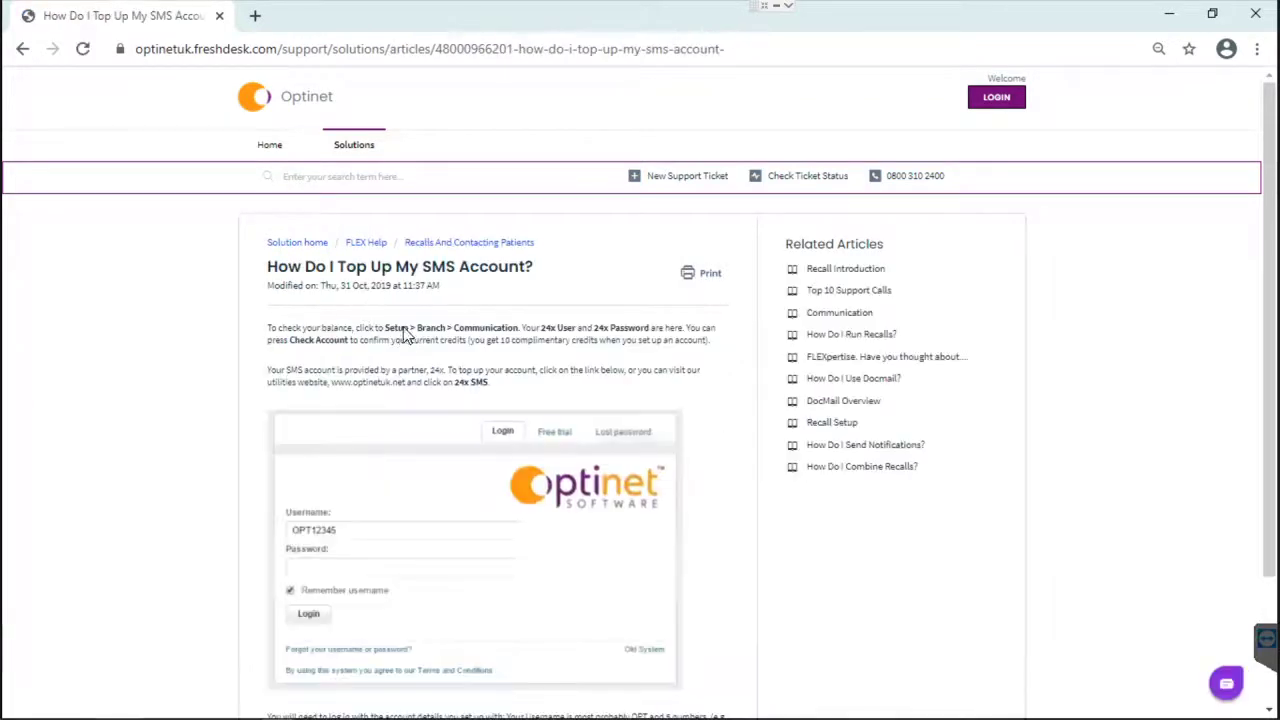
pyautogui.scroll(-3, 918, 374)
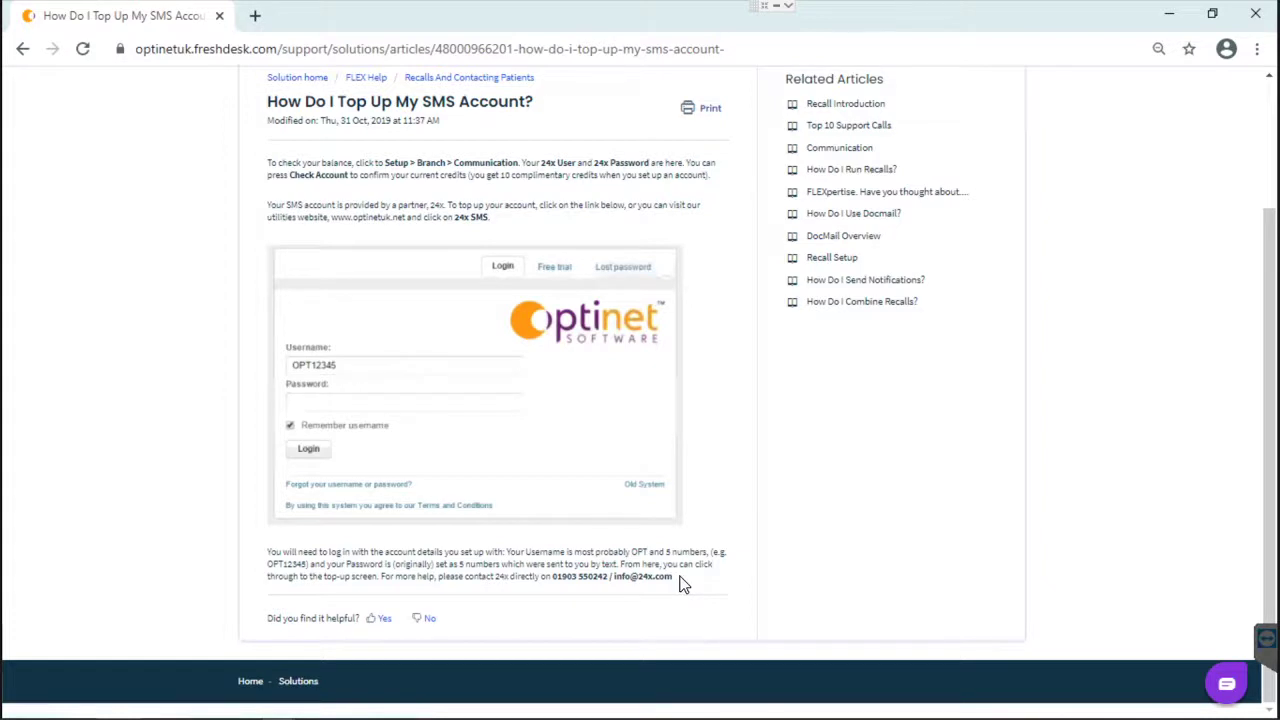
# Close the help browser and lock the Optinet FLEX screen from the Menu.
pyautogui.click(1255, 15)
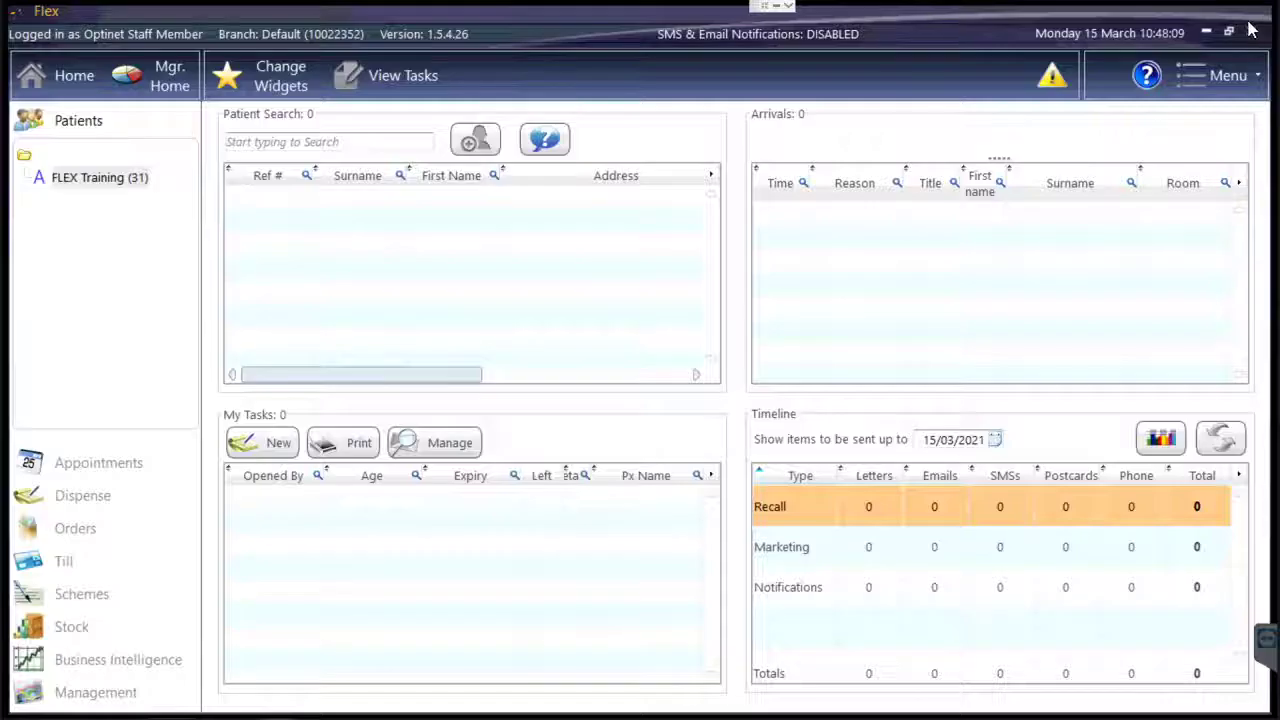
pyautogui.click(1225, 75)
pyautogui.click(1196, 118)
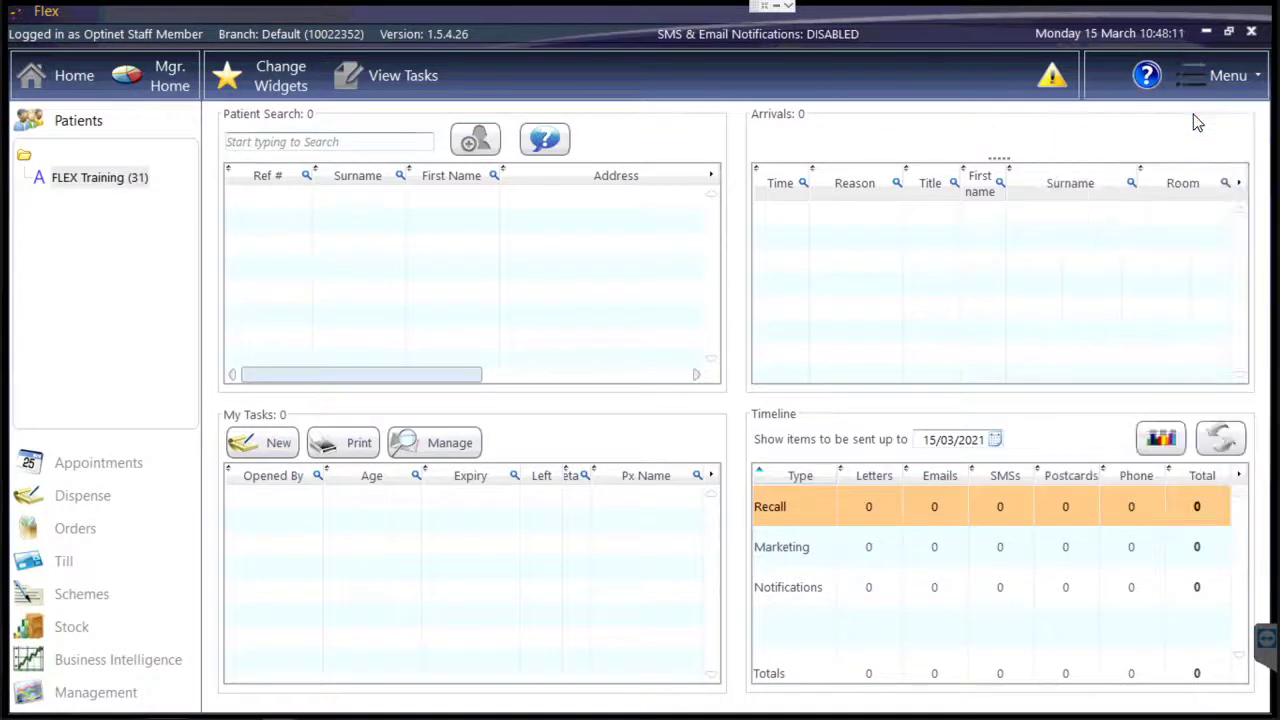